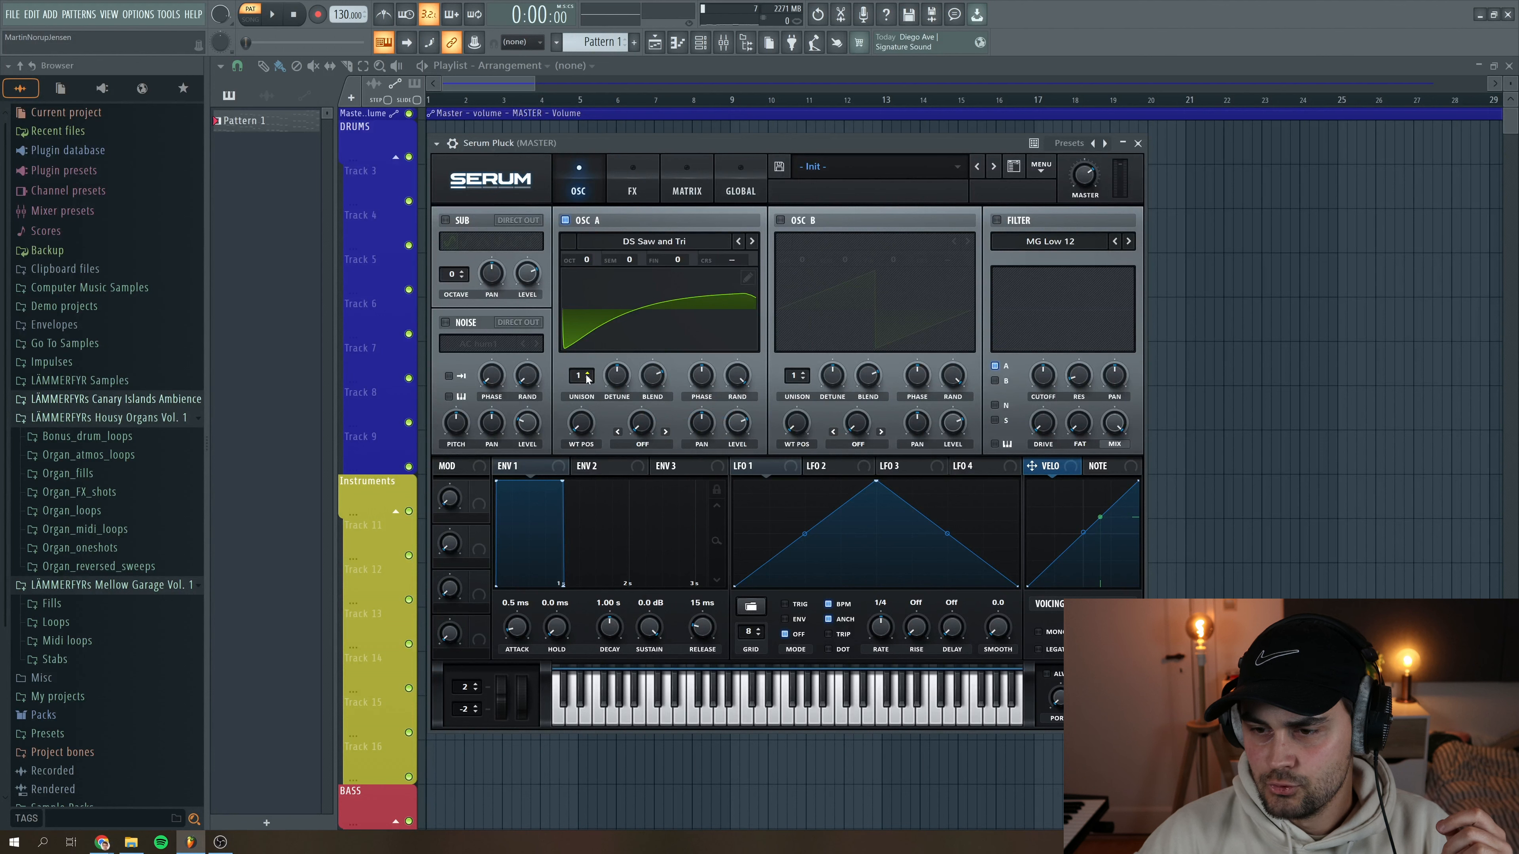
Set oscillator A to 5 unison voices and a detune of about 0.11
{"action": "left_click", "coordinate": [586, 375]}
{"action": "left_click", "coordinate": [586, 374]}
{"action": "left_click", "coordinate": [587, 374]}
{"action": "left_click_drag", "start_coordinate": [617, 380], "coordinate": [618, 396]}
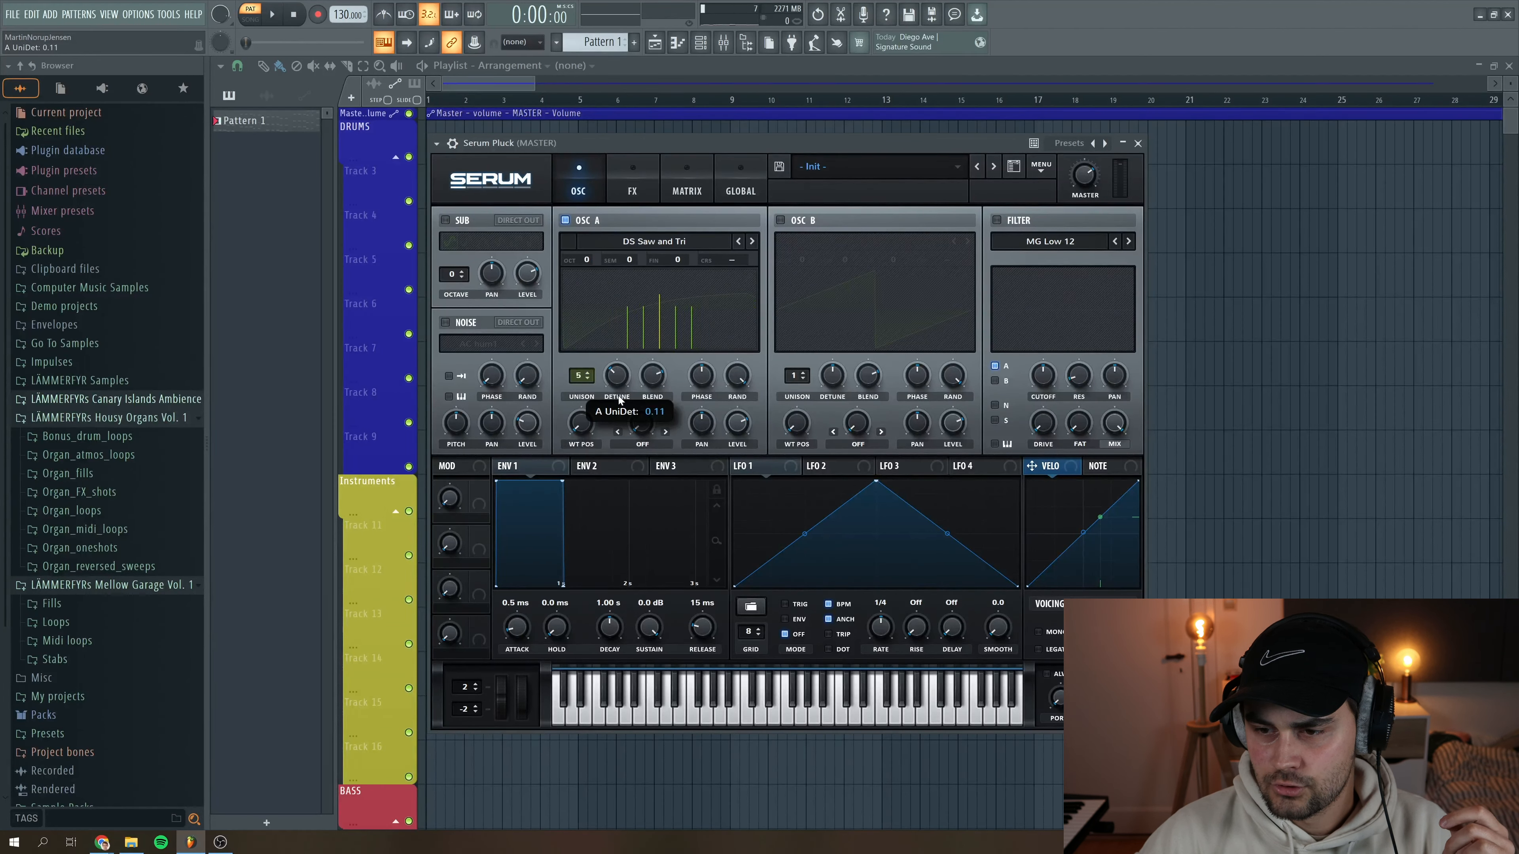
Enable oscillator B and load the analog wavetable BS2 - Subby Saw into it
{"action": "left_click", "coordinate": [781, 221]}
{"action": "left_click", "coordinate": [831, 242]}
{"action": "mouse_move", "coordinate": [825, 257]}
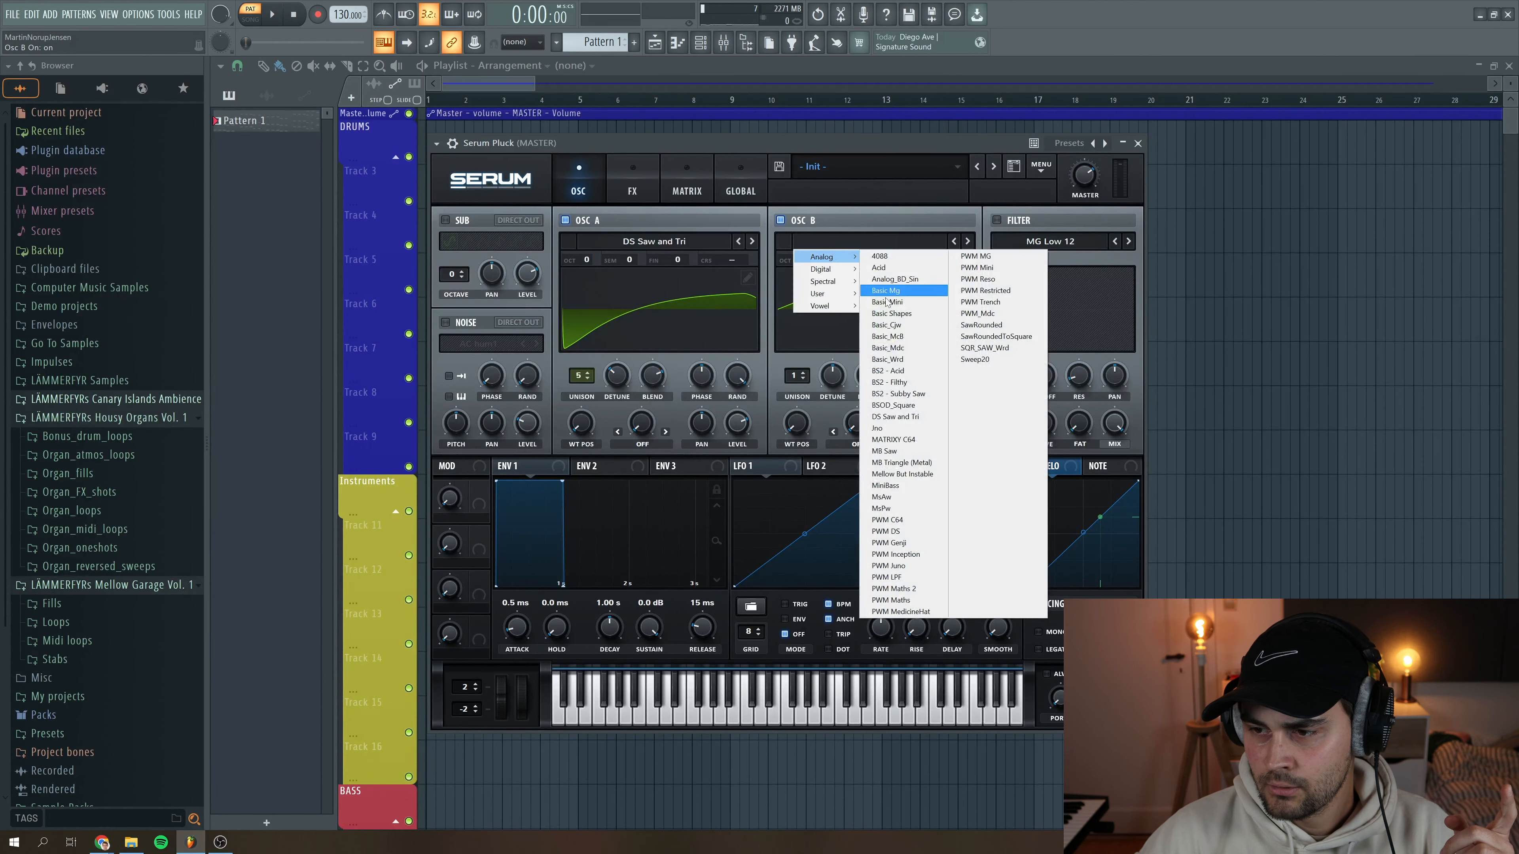
{"action": "left_click", "coordinate": [898, 394]}
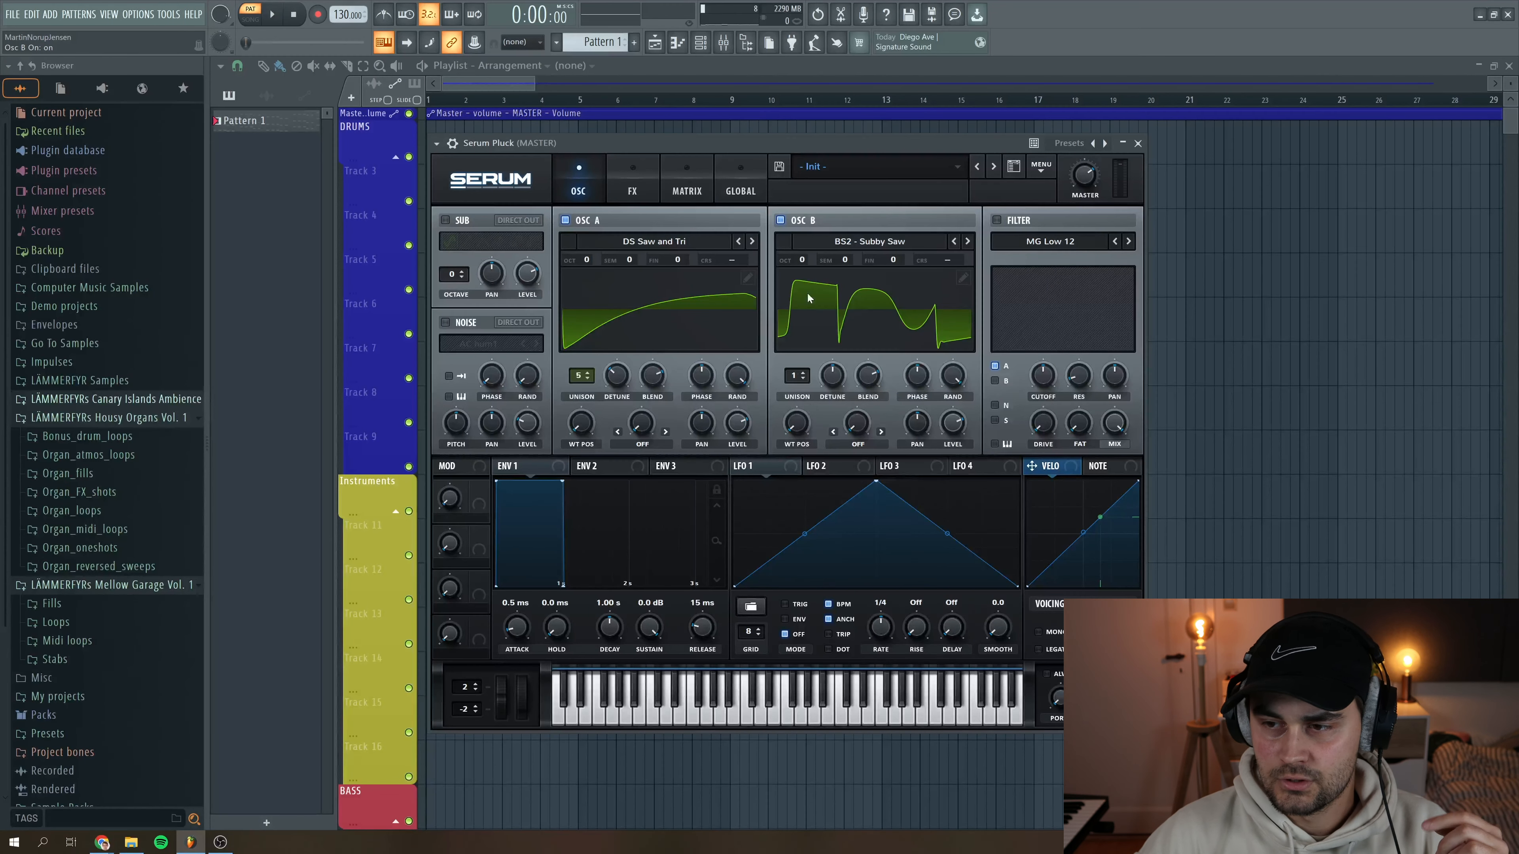
Lower oscillator B by one octave to -1 and set its warp mode to Bend -
{"action": "left_click_drag", "start_coordinate": [803, 262], "coordinate": [804, 282]}
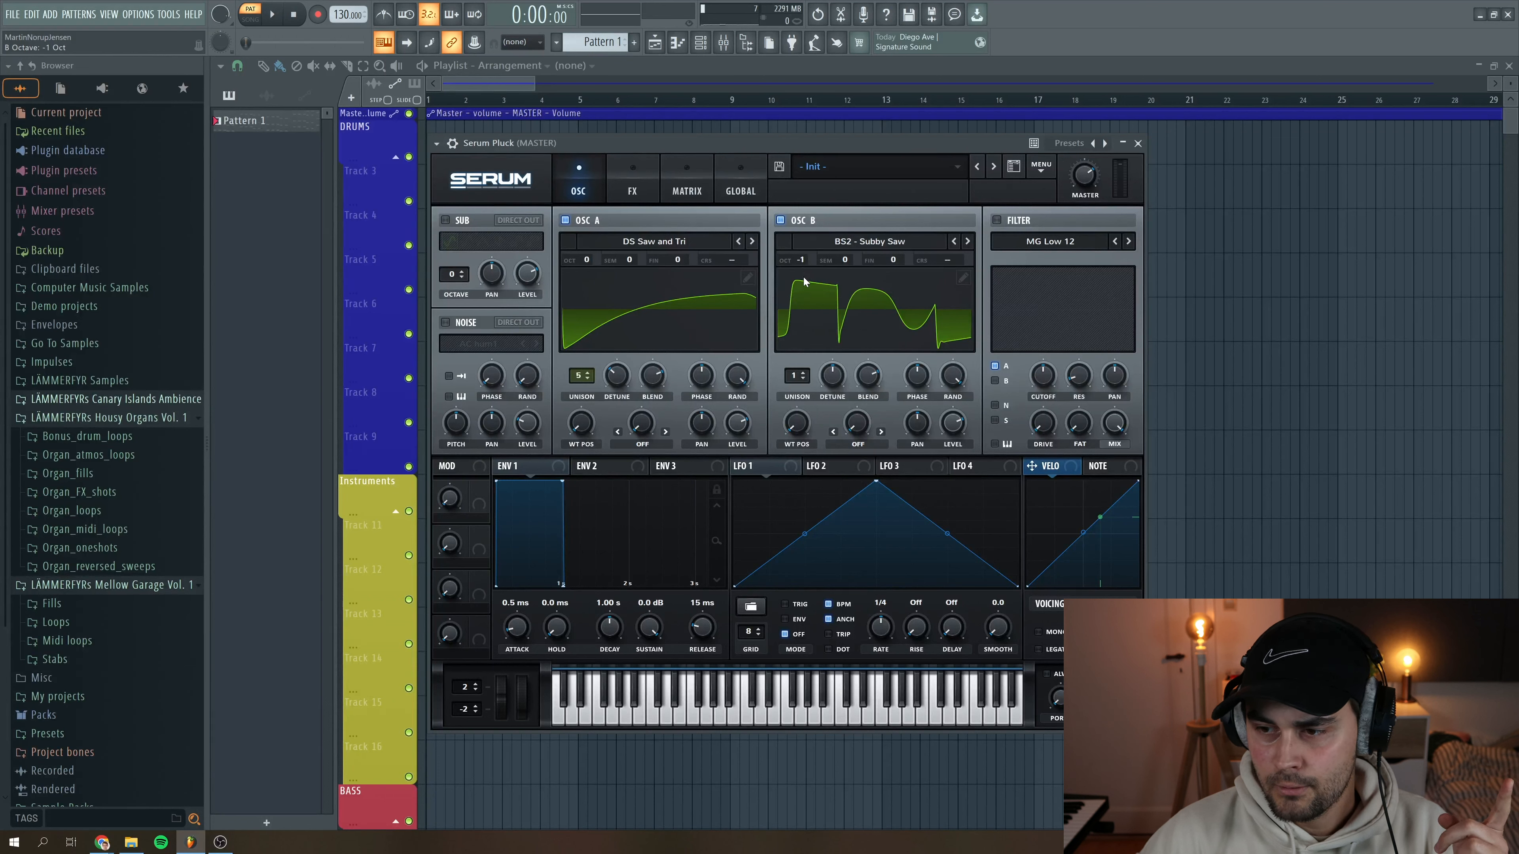
{"action": "left_click", "coordinate": [858, 445]}
{"action": "left_click", "coordinate": [854, 520]}
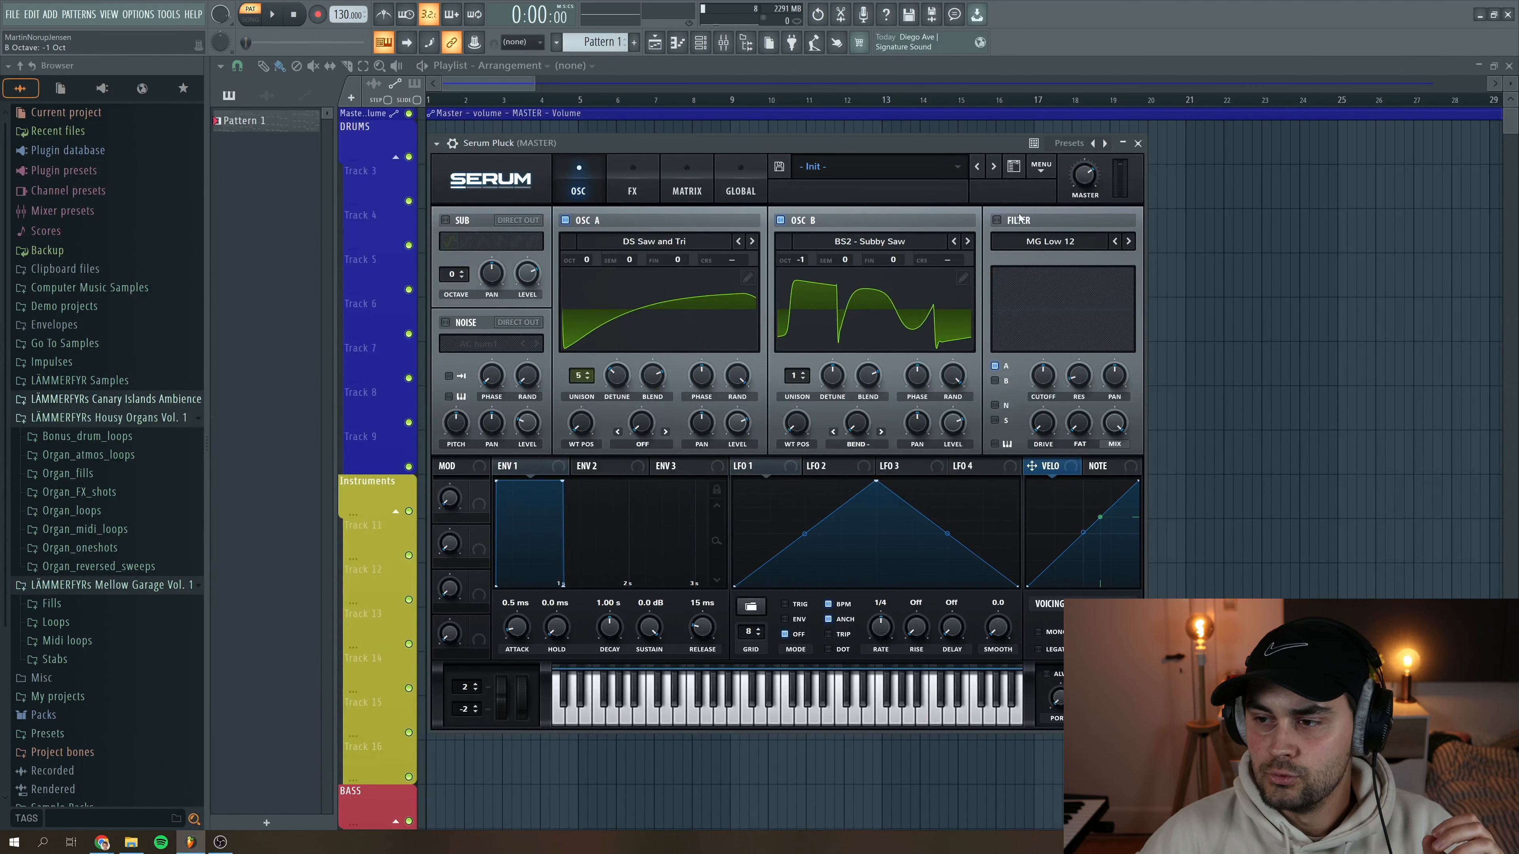
Enable the filter and set its type to MG Low 18
{"action": "left_click", "coordinate": [996, 220]}
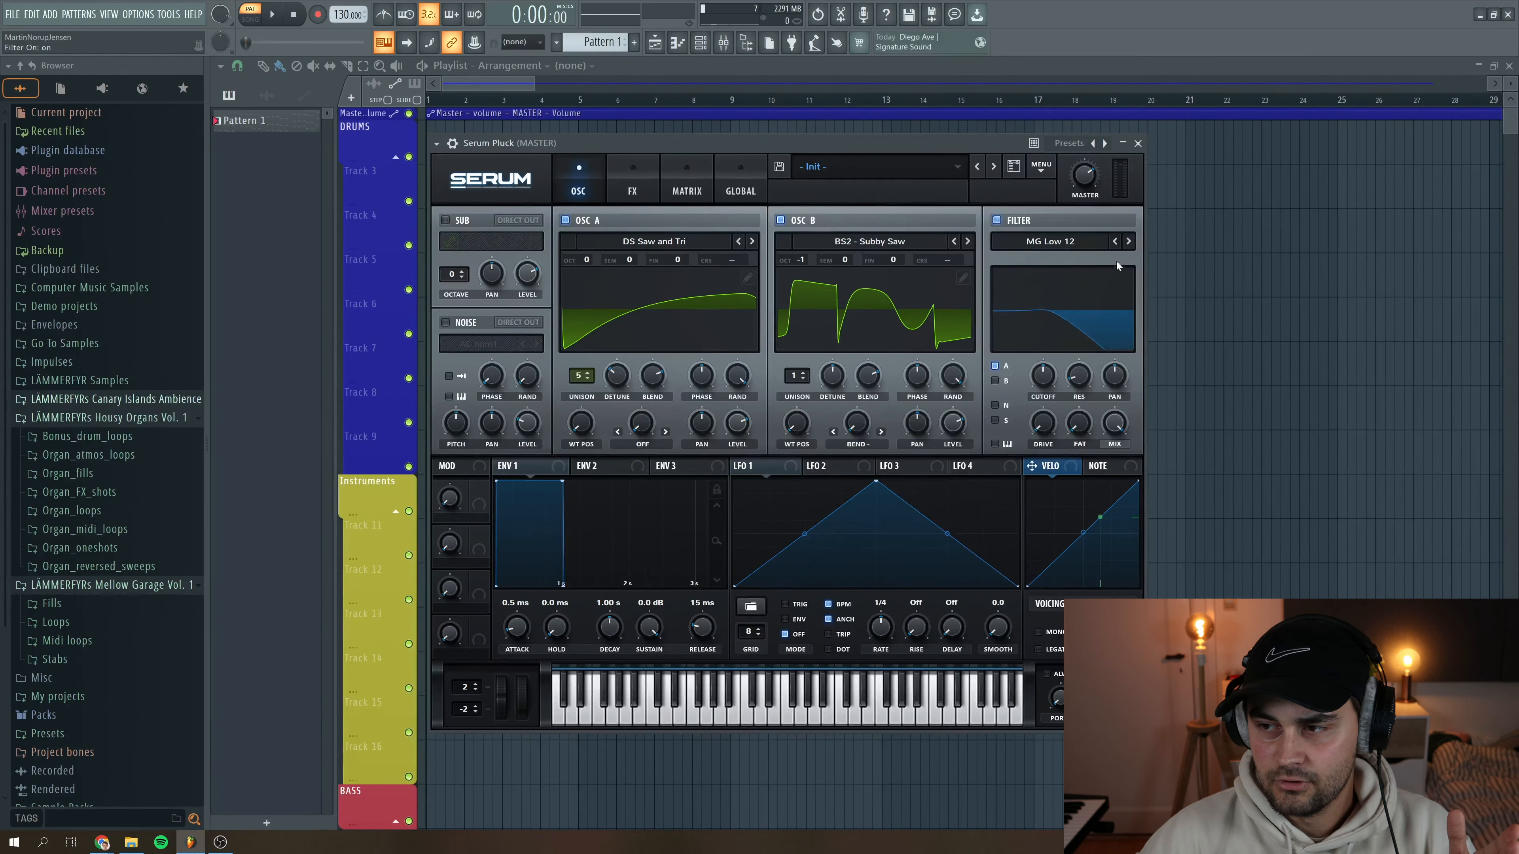
{"action": "left_click", "coordinate": [1129, 242]}
{"action": "left_click", "coordinate": [1129, 242]}
{"action": "left_click", "coordinate": [1116, 242]}
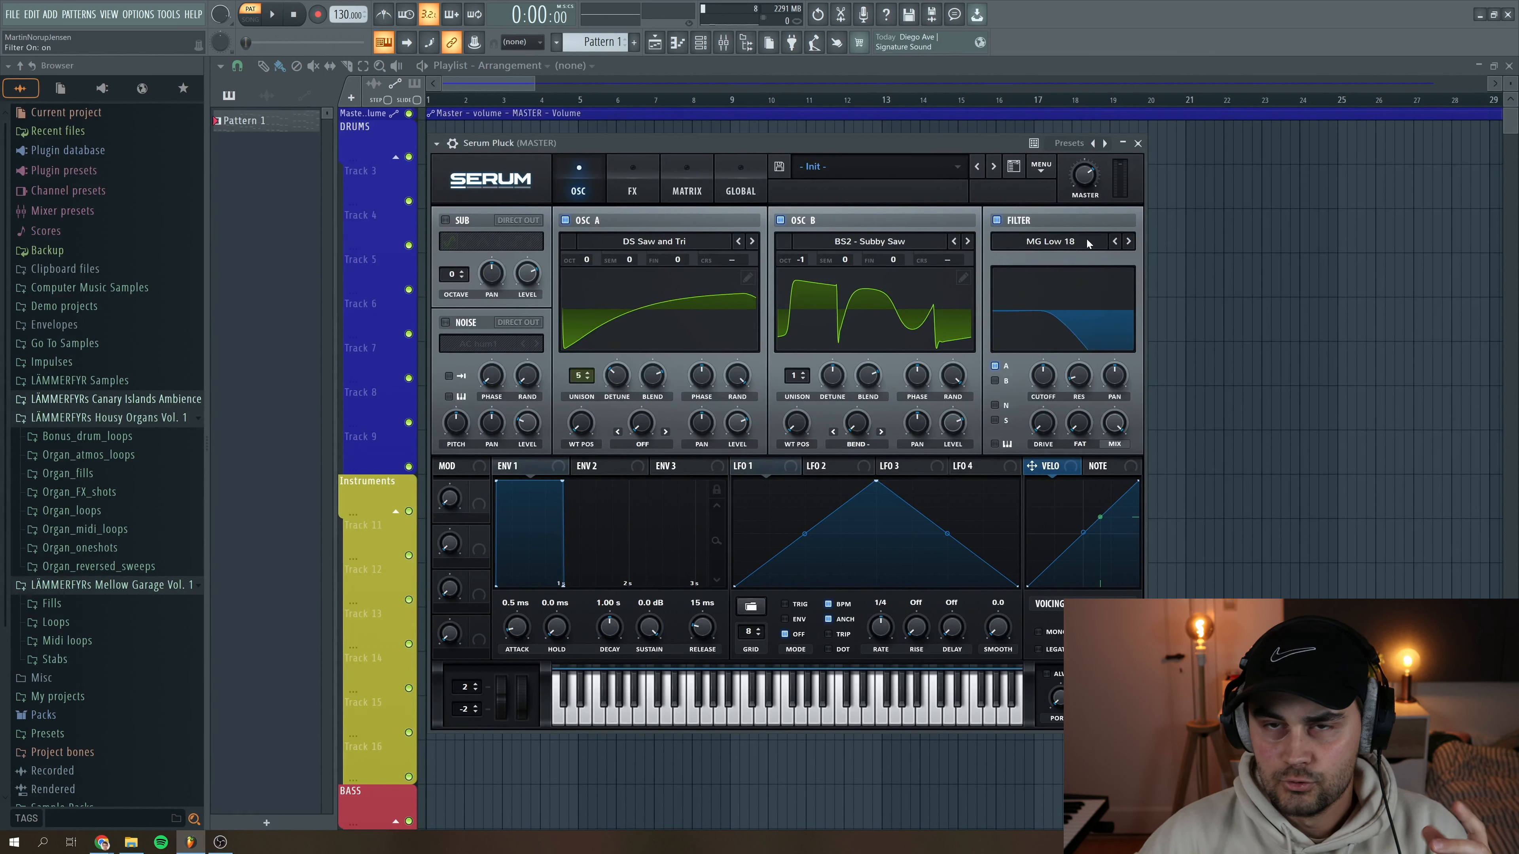
Route oscillator B through the filter and try a cutoff of about 280 Hz while the pattern plays
{"action": "left_click", "coordinate": [995, 381]}
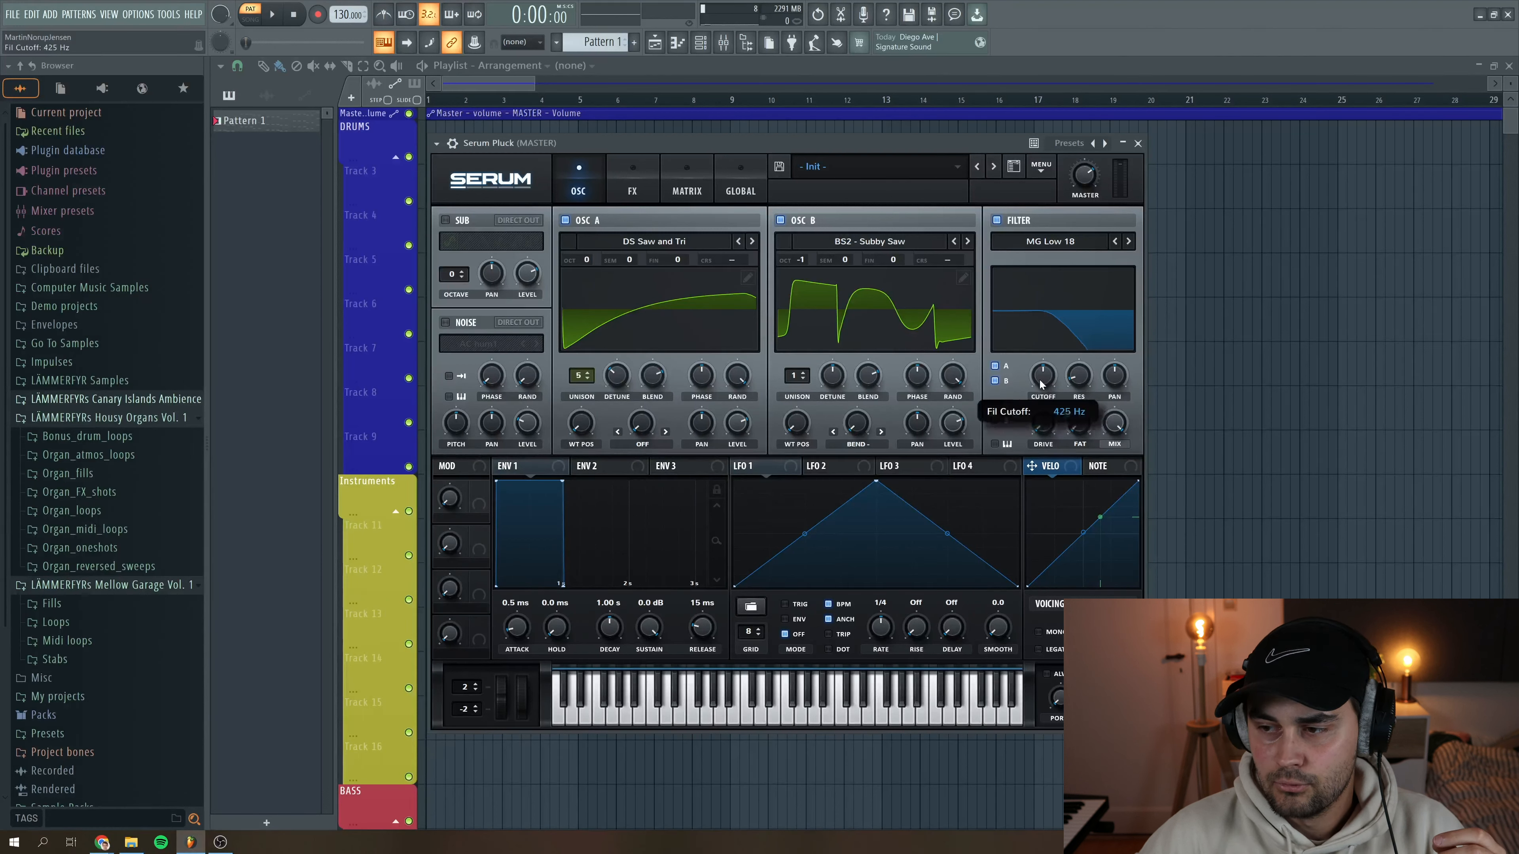
{"action": "key", "text": "space"}
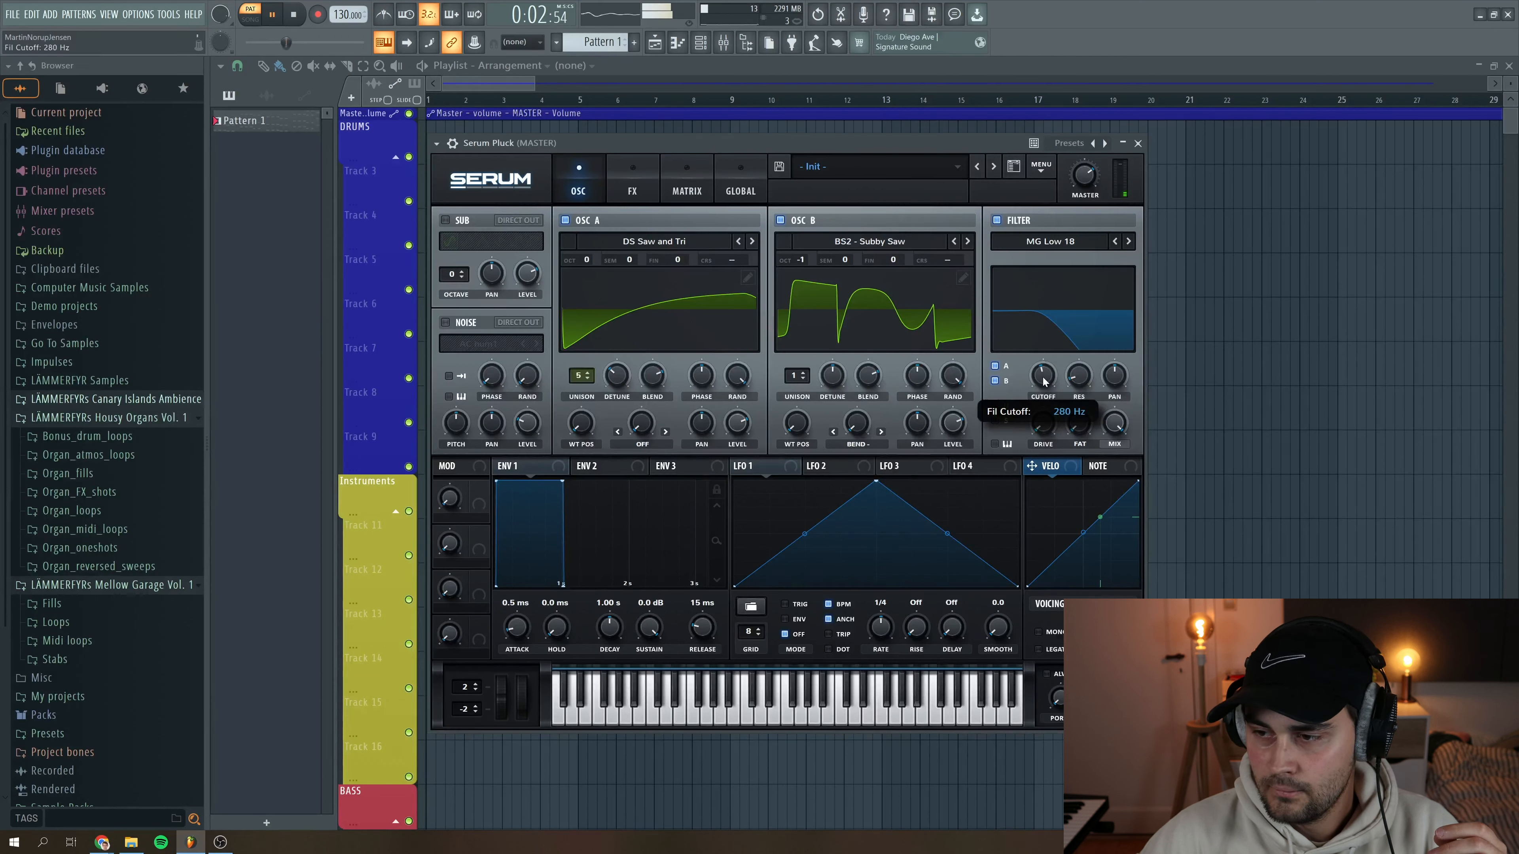
{"action": "key", "text": "space"}
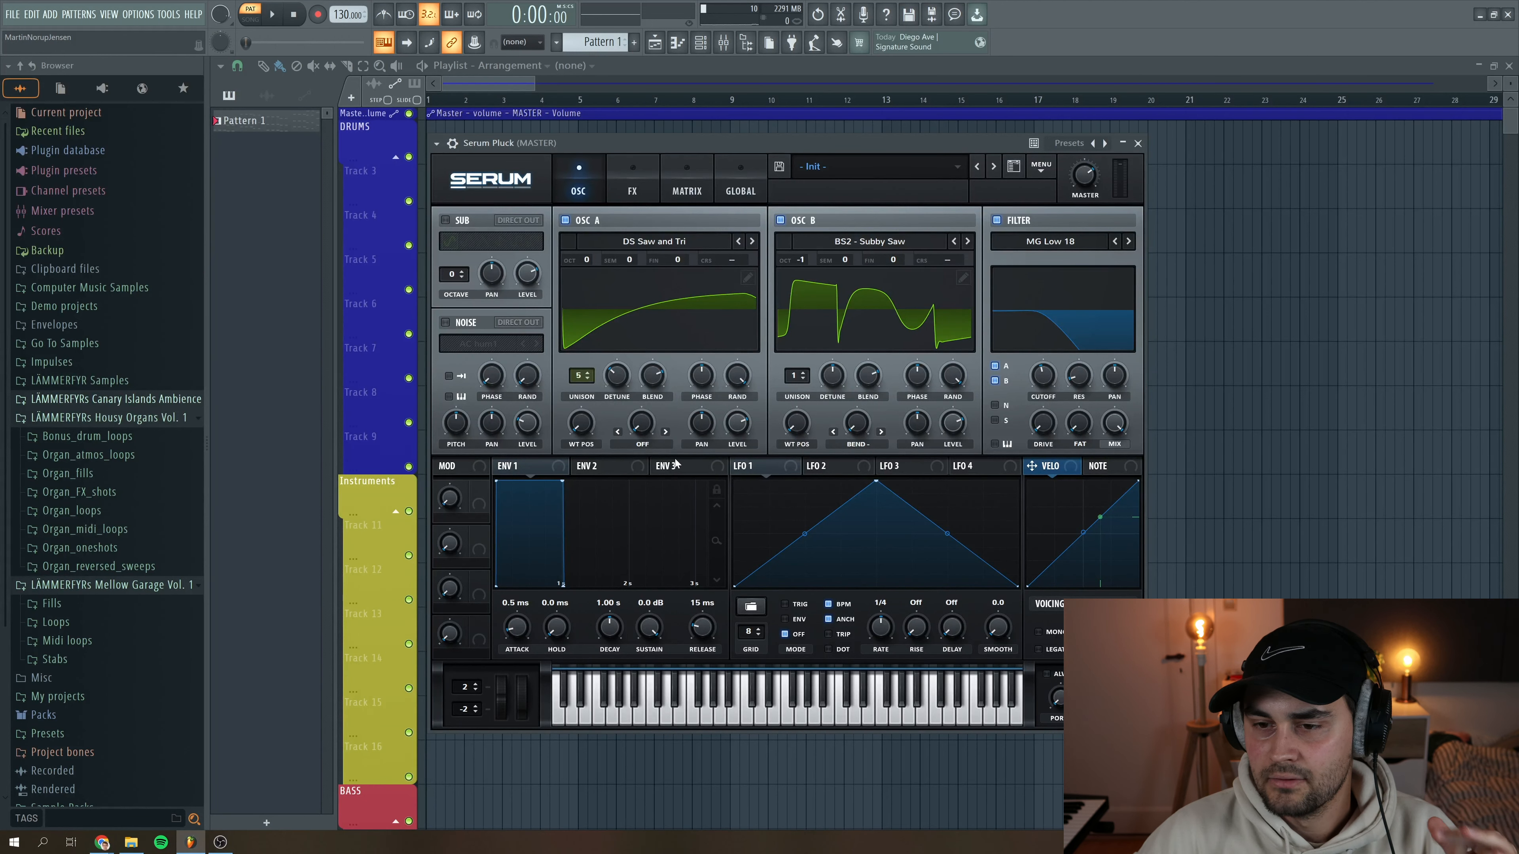
Enable the sub oscillator with the square waveform, set its level to 50%, and route it through the filter
{"action": "left_click", "coordinate": [445, 221]}
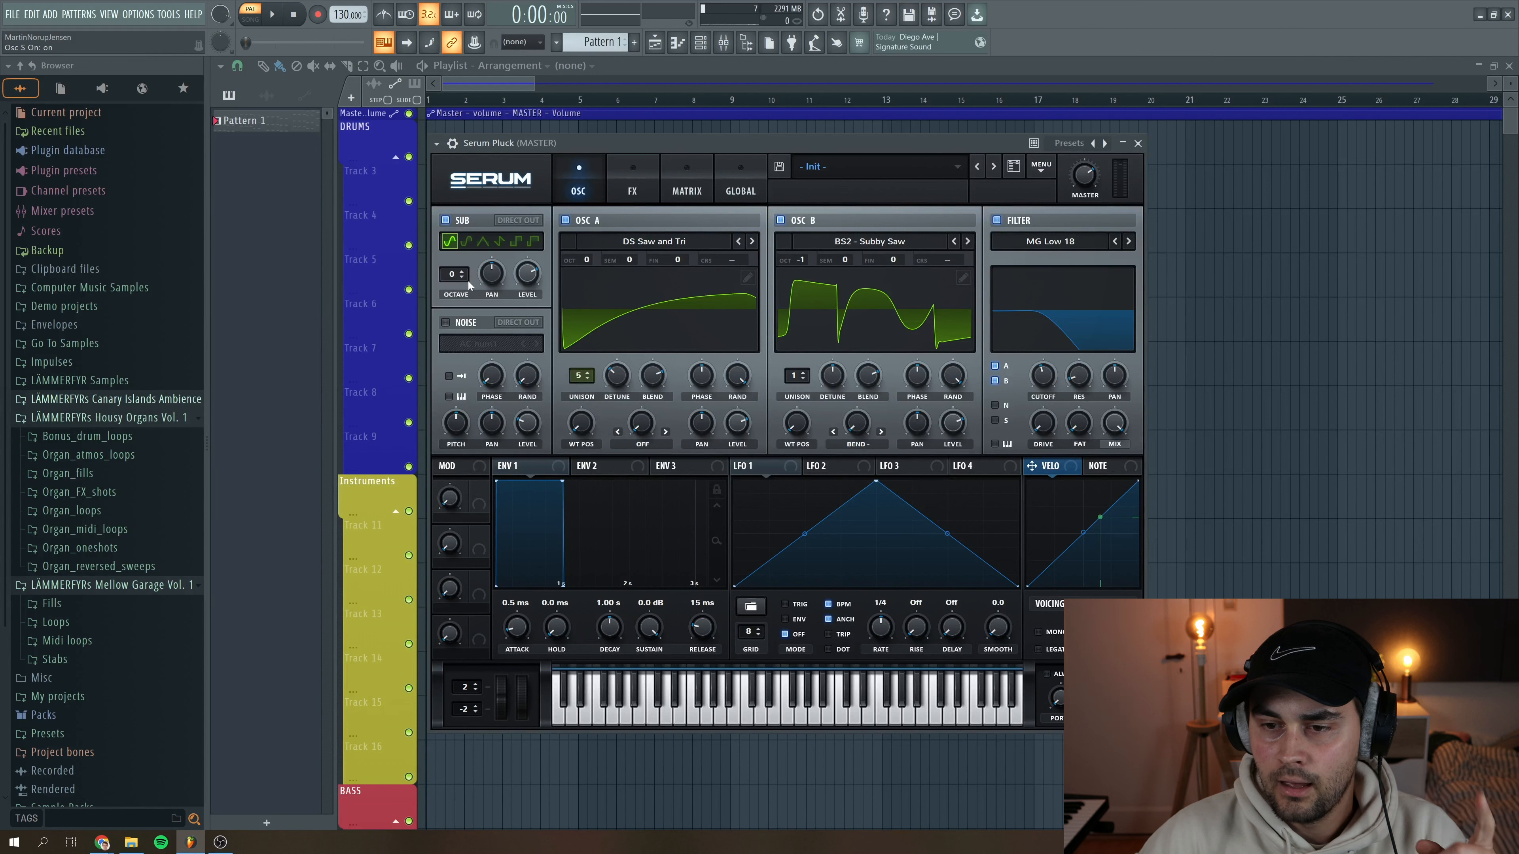
{"action": "left_click", "coordinate": [518, 245]}
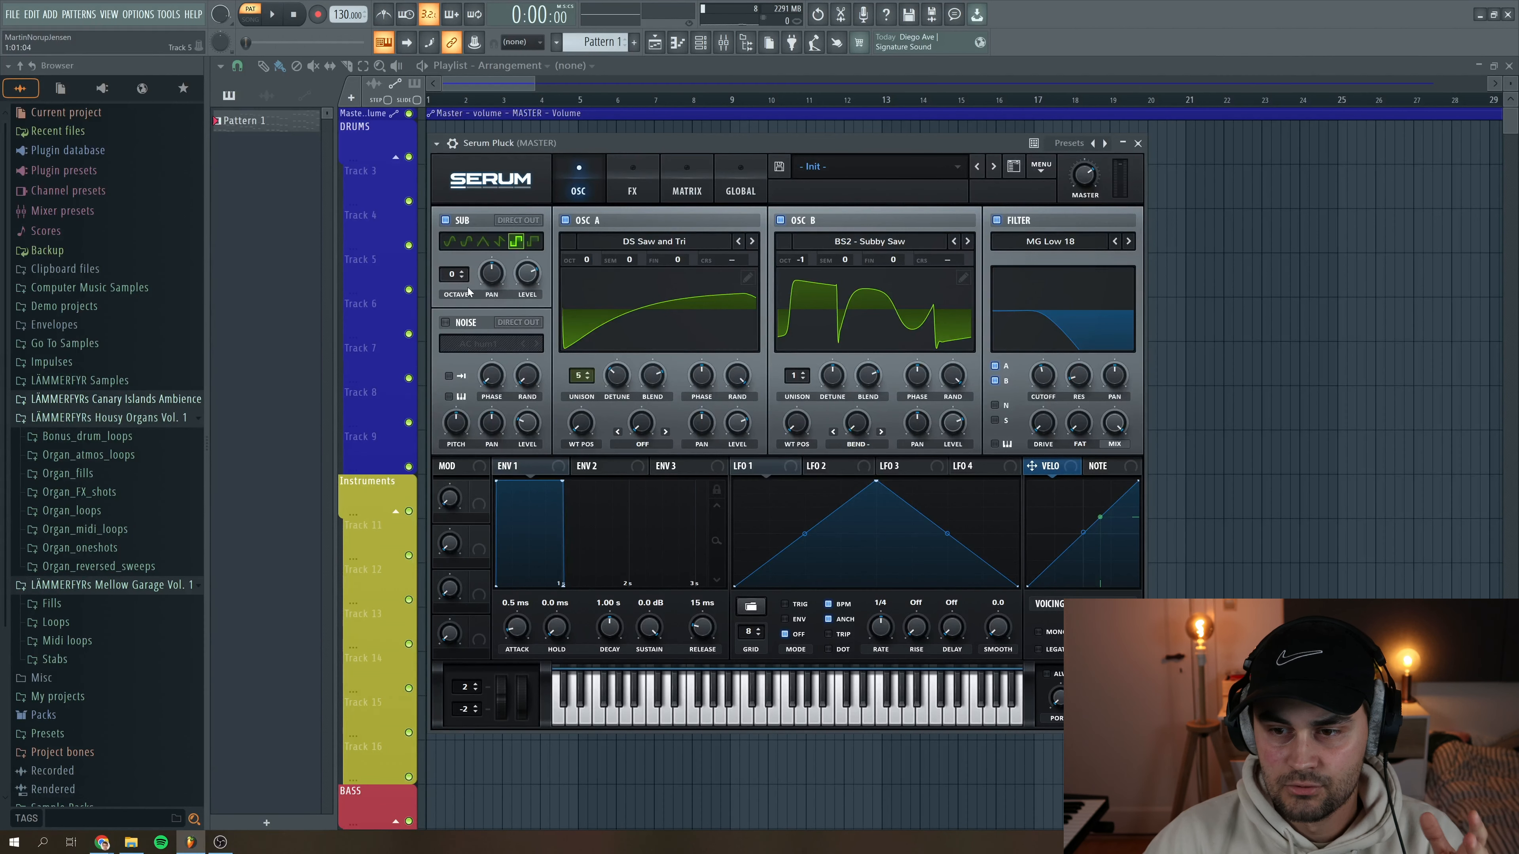
{"action": "left_click", "coordinate": [530, 293]}
{"action": "left_click_drag", "start_coordinate": [530, 293], "coordinate": [532, 307]}
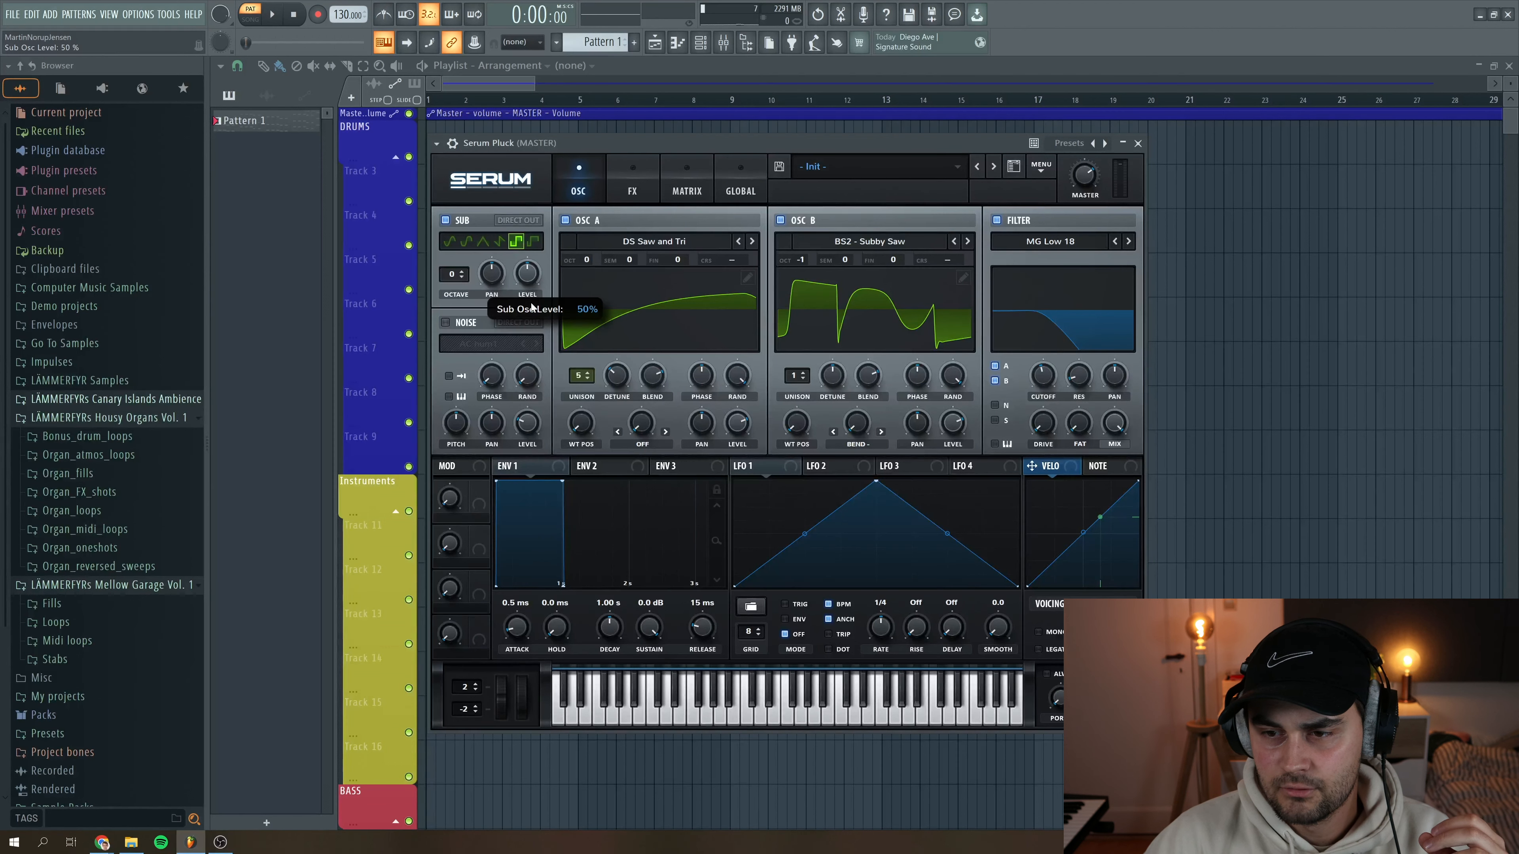
{"action": "left_click", "coordinate": [995, 421]}
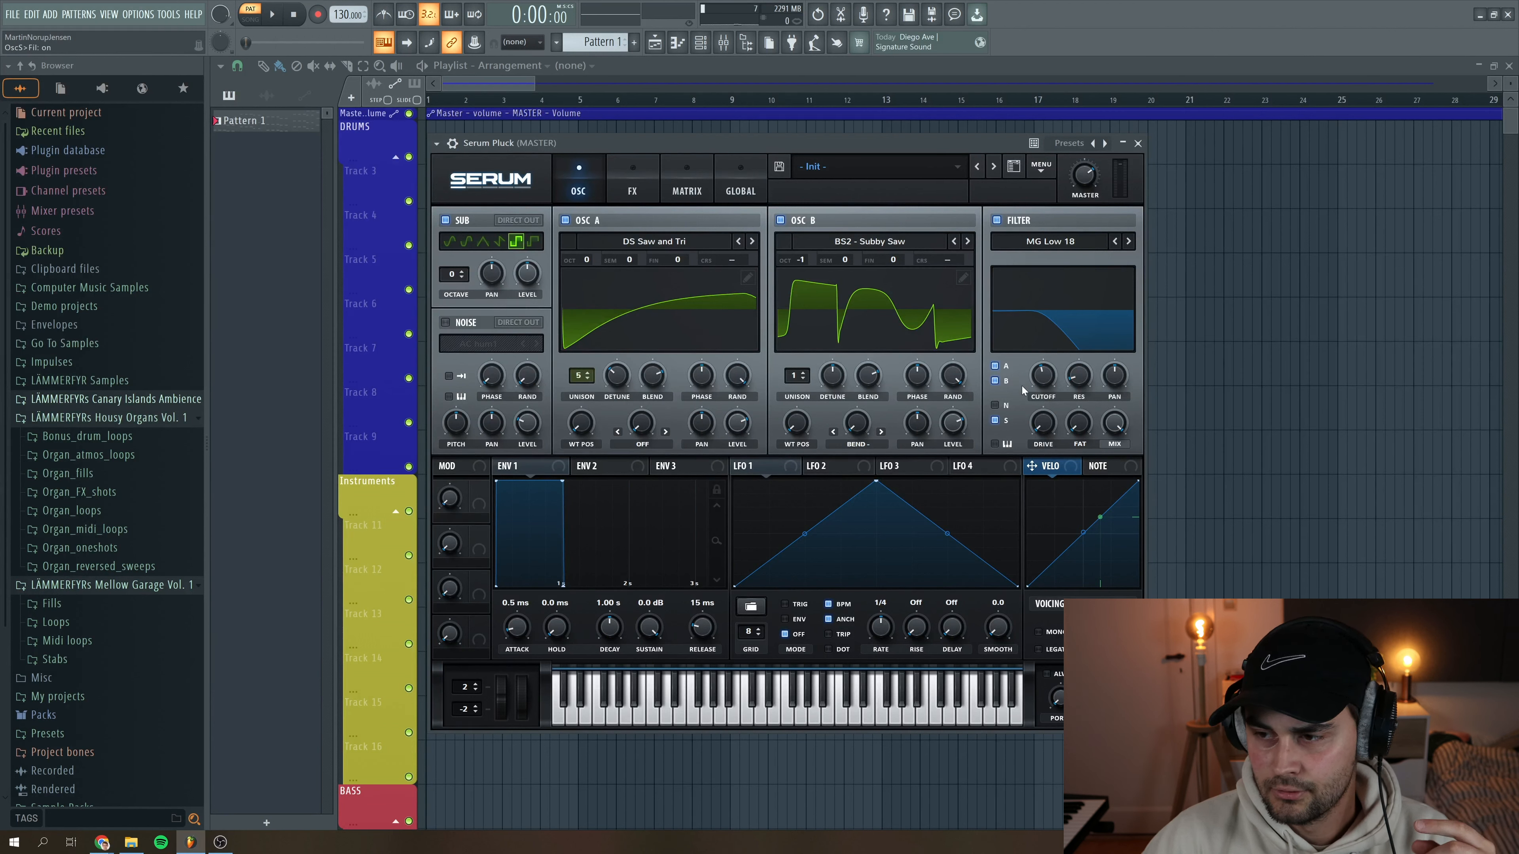
Enable the noise oscillator with the ARP white sample, one-shot and keytracking on, and route it through the filter
{"action": "left_click", "coordinate": [445, 323]}
{"action": "left_click", "coordinate": [490, 344]}
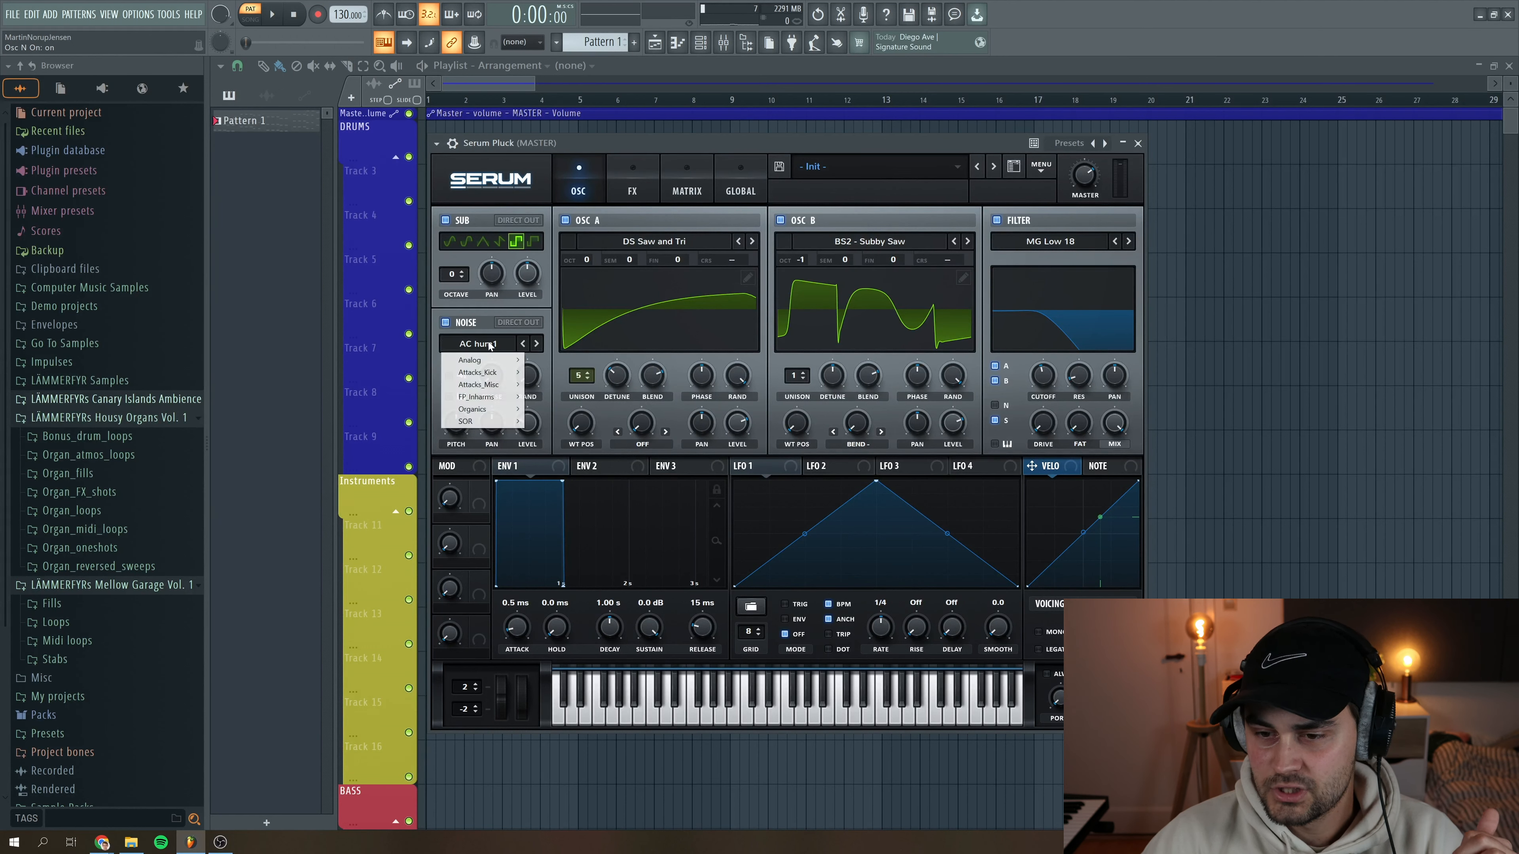
{"action": "mouse_move", "coordinate": [478, 360]}
{"action": "left_click", "coordinate": [568, 400]}
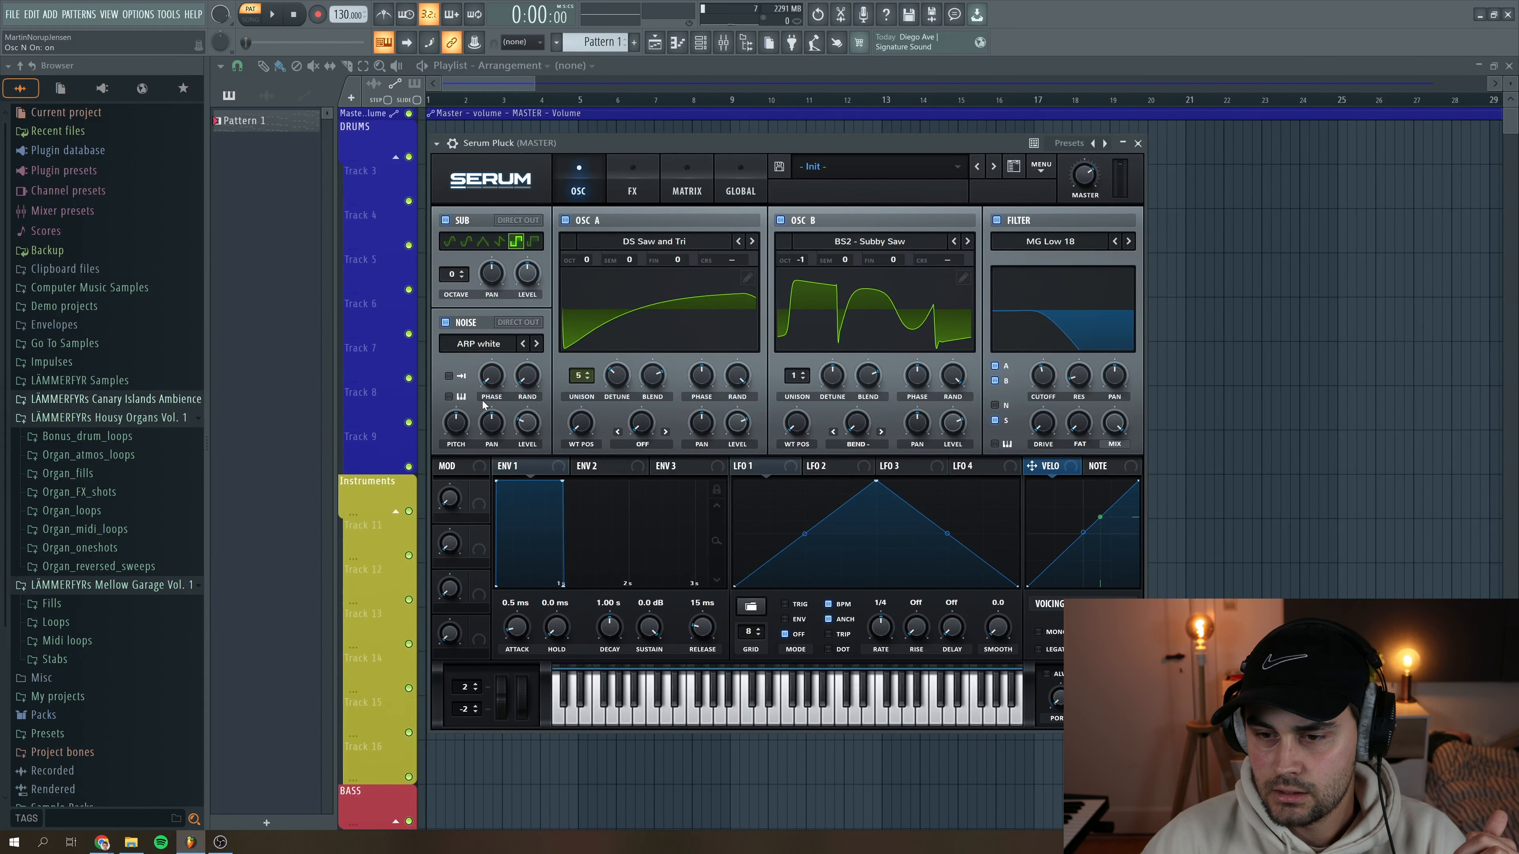
{"action": "left_click", "coordinate": [998, 406]}
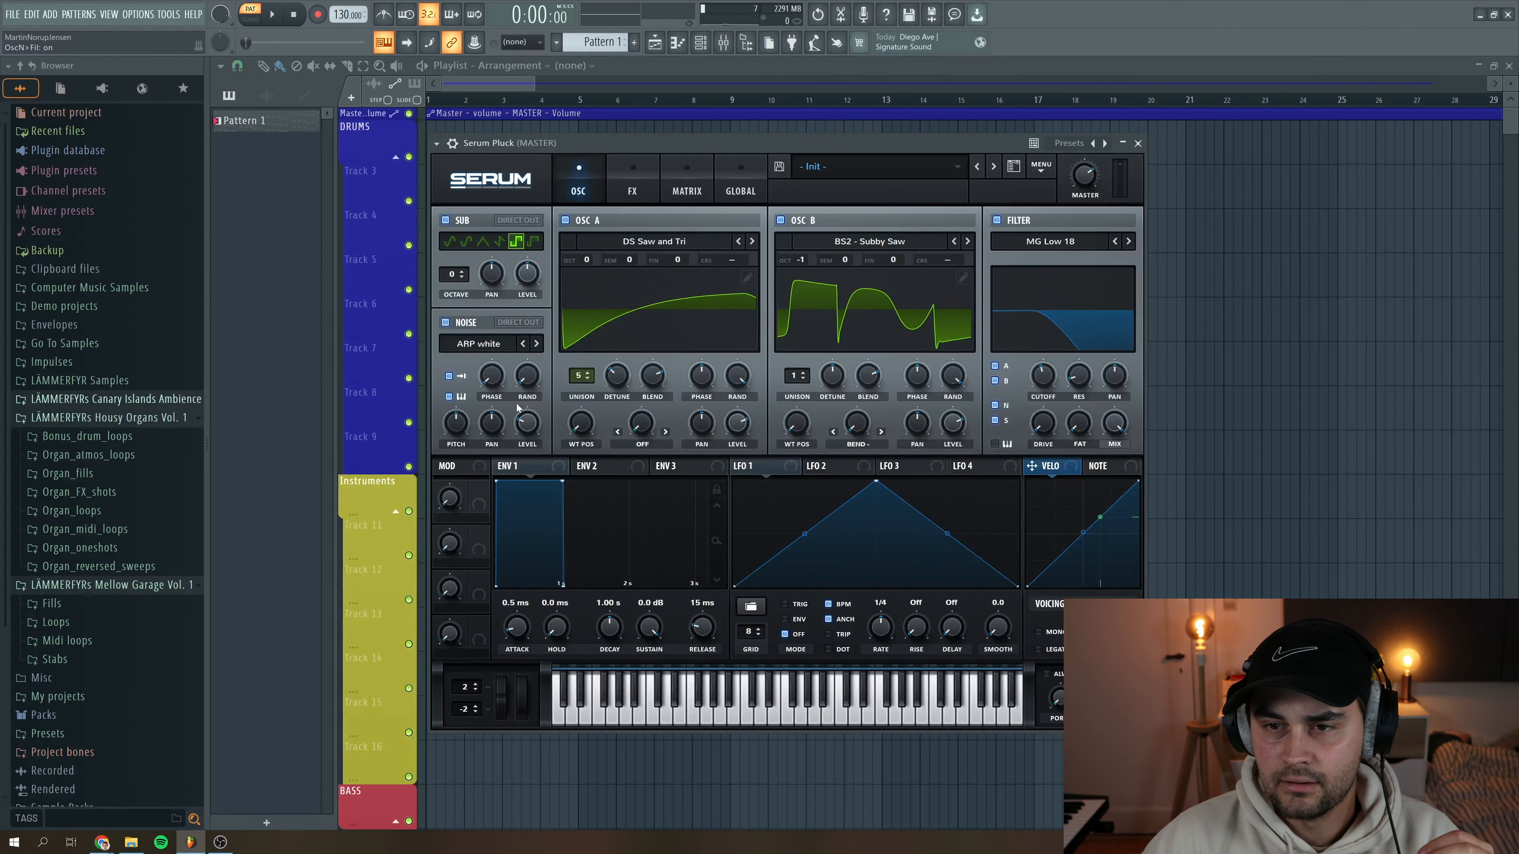
Set the noise level to about 59% while auditioning the pattern, and stop playback
{"action": "left_click", "coordinate": [272, 14]}
{"action": "mouse_move", "coordinate": [534, 411]}
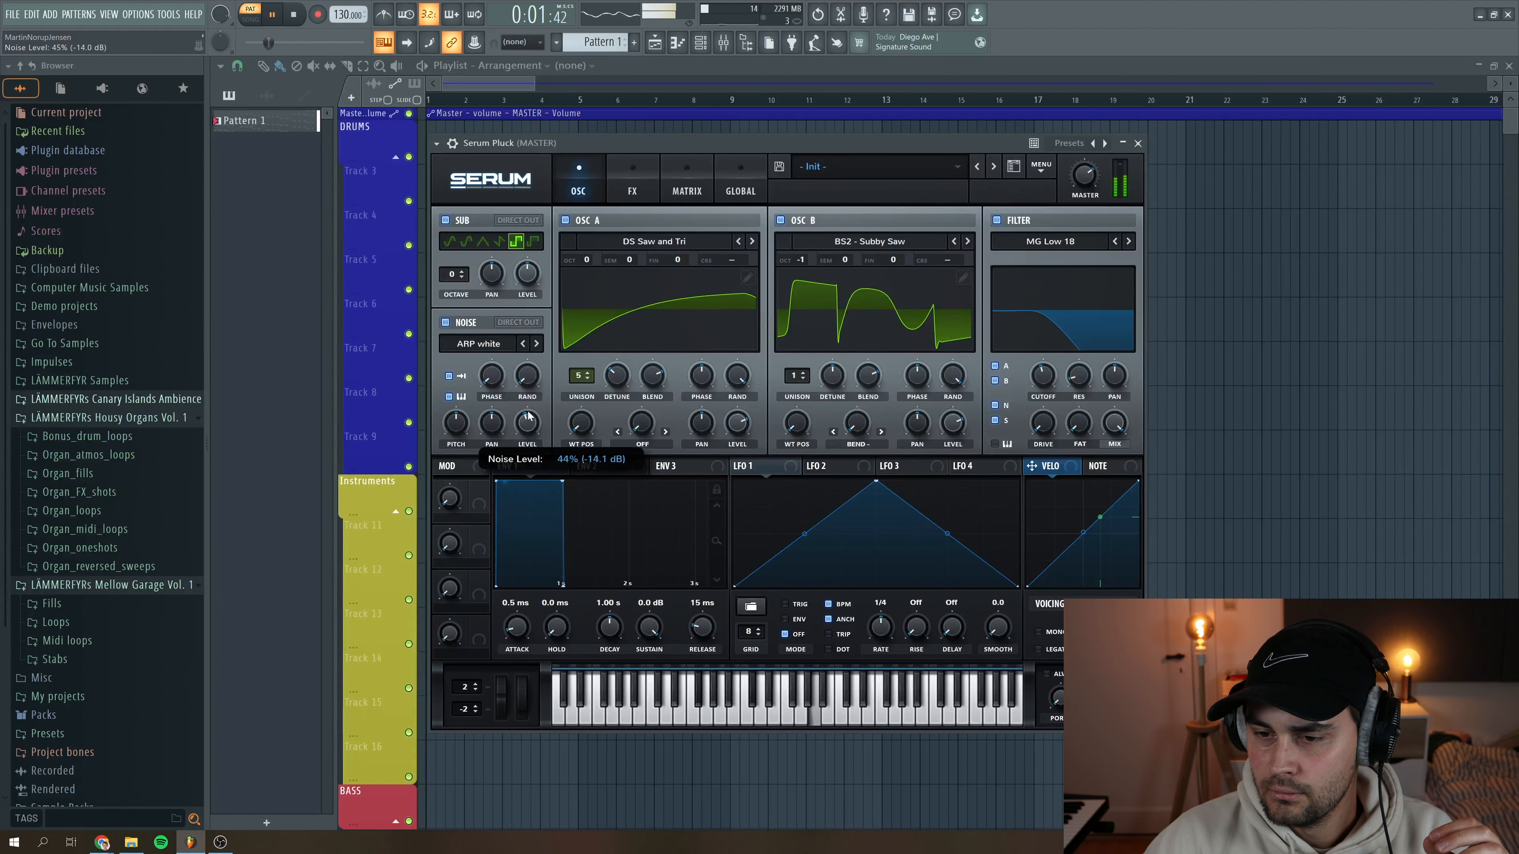
{"action": "left_click_drag", "start_coordinate": [534, 411], "coordinate": [540, 402]}
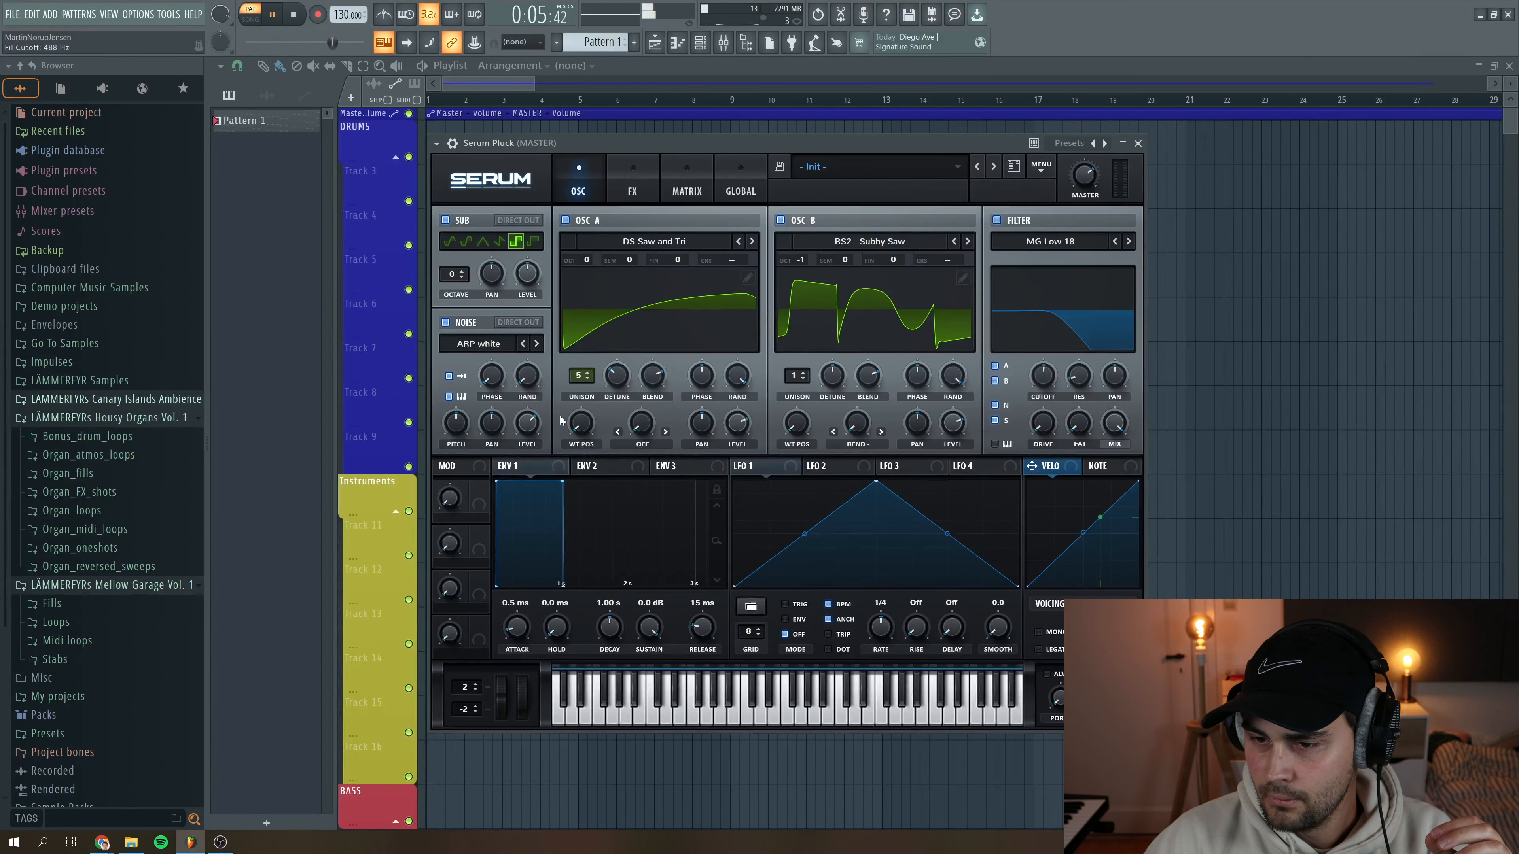
{"action": "mouse_move", "coordinate": [534, 430]}
{"action": "left_click_drag", "start_coordinate": [533, 429], "coordinate": [540, 440]}
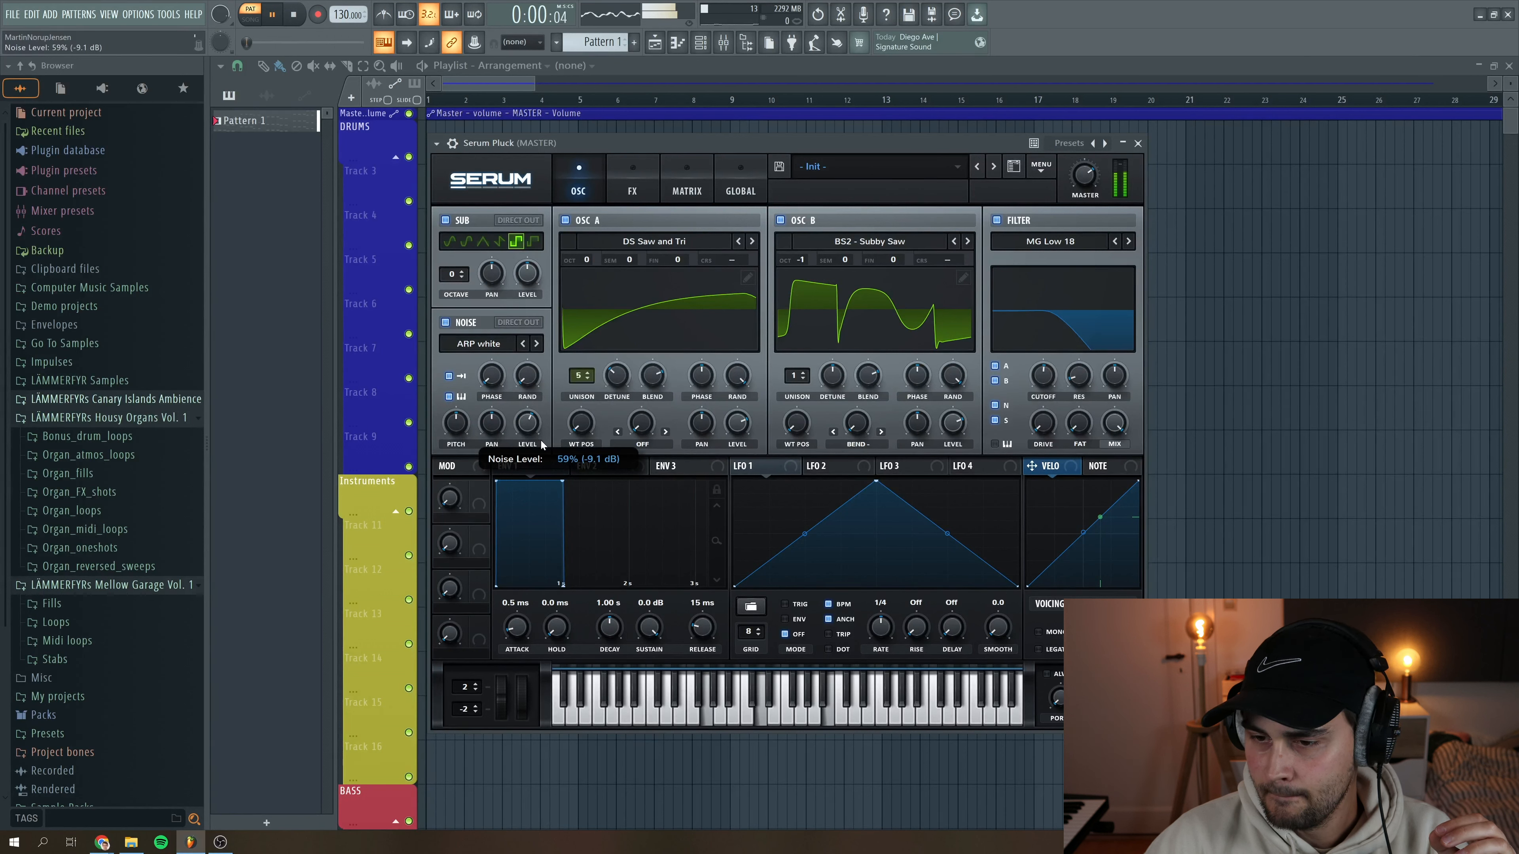
{"action": "left_click", "coordinate": [294, 15]}
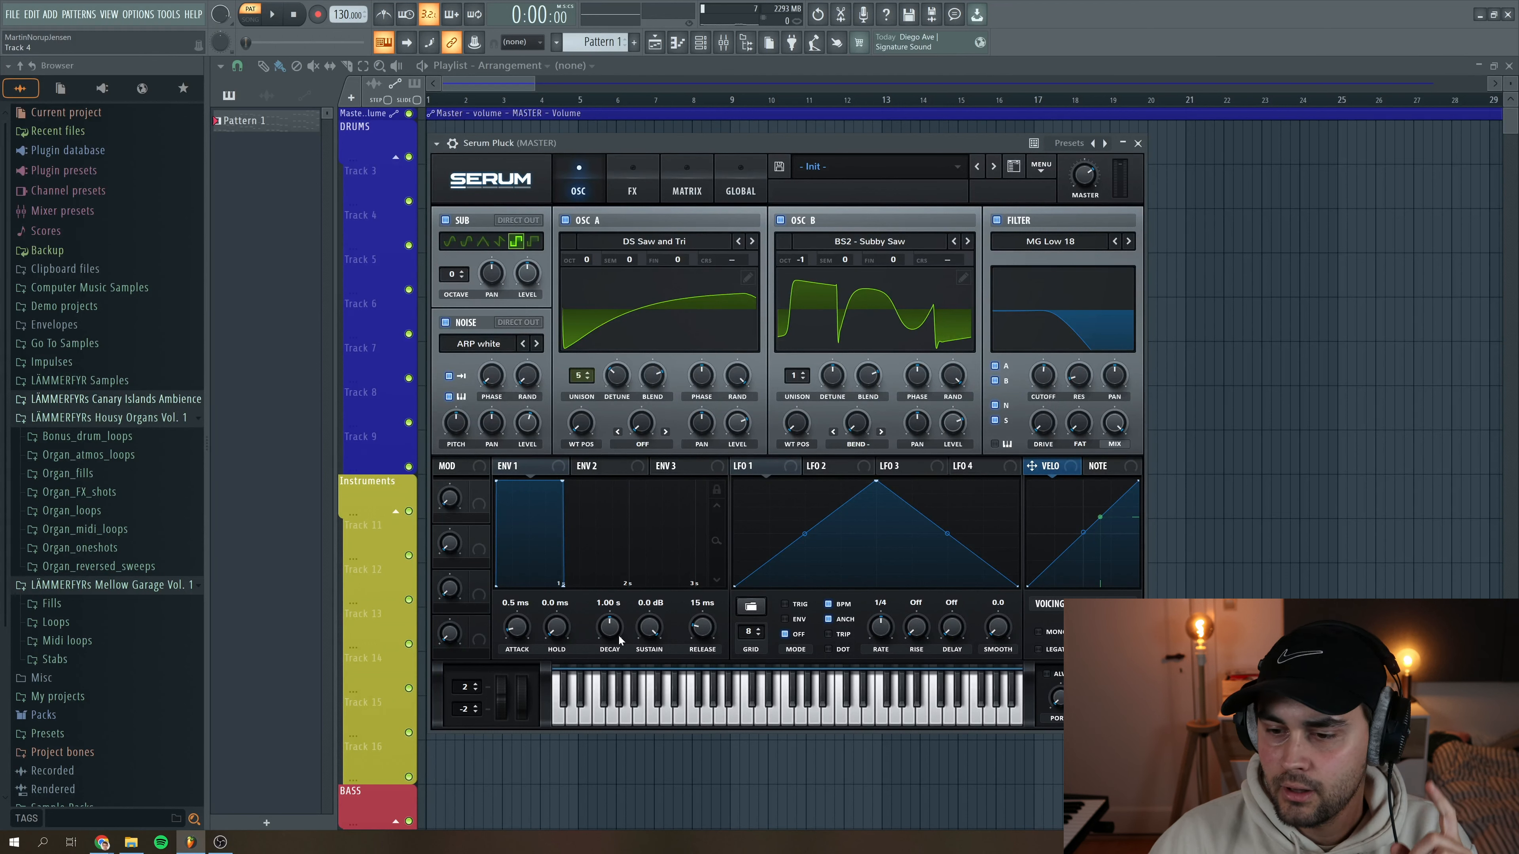
Shape envelope 1 with a decay of 763 ms, a sustain of -3.3 dB and a release of 231 ms
{"action": "left_click_drag", "start_coordinate": [703, 638], "coordinate": [611, 635]}
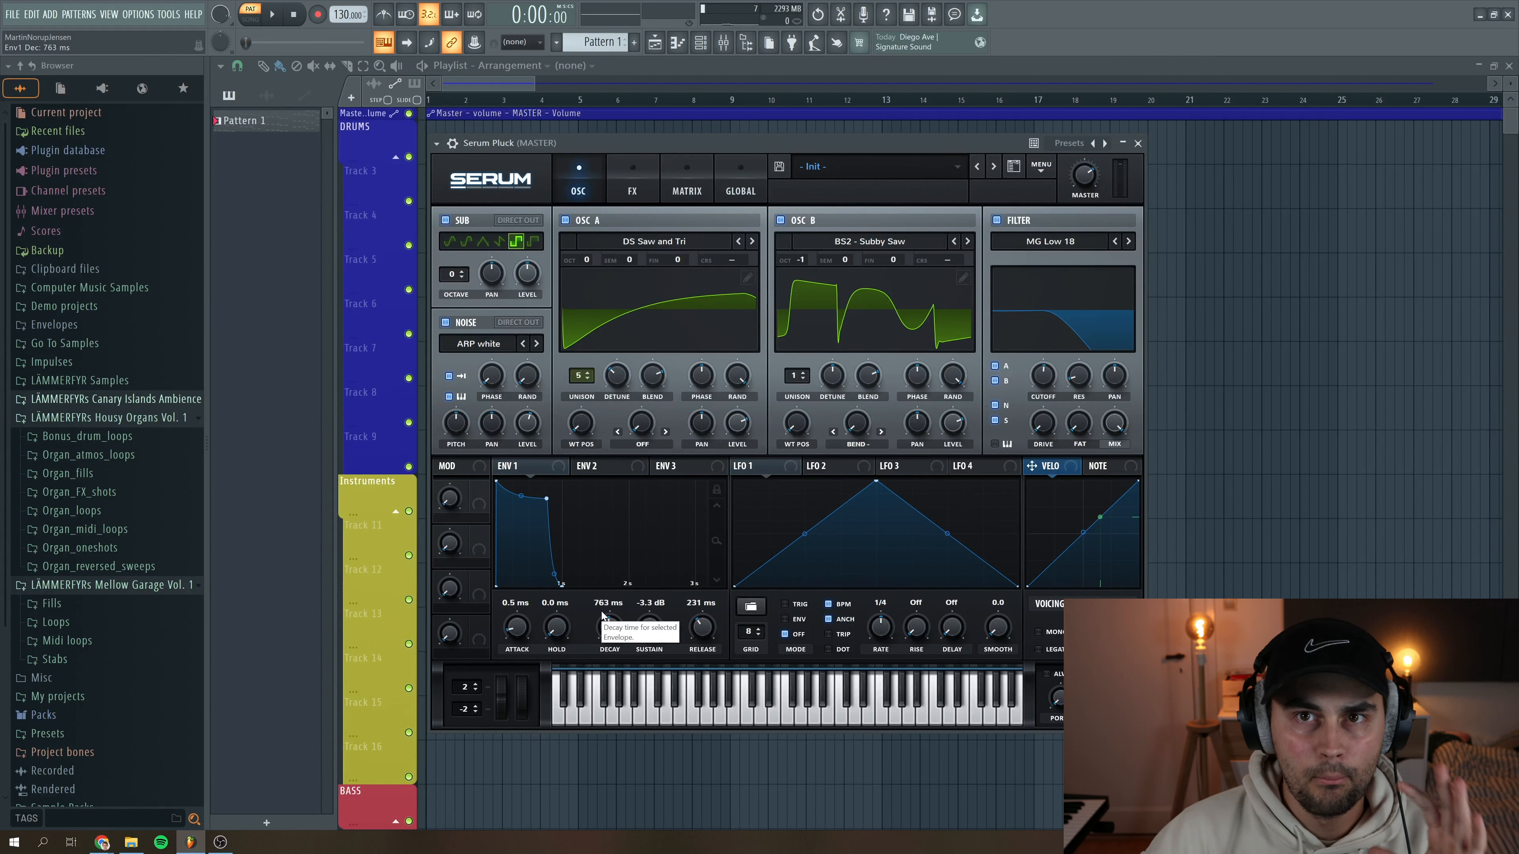
Assign envelope 2 to the filter cutoff with an amount of about 37 and lower the base cutoff
{"action": "left_click", "coordinate": [609, 465]}
{"action": "left_click_drag", "start_coordinate": [580, 466], "coordinate": [1029, 359]}
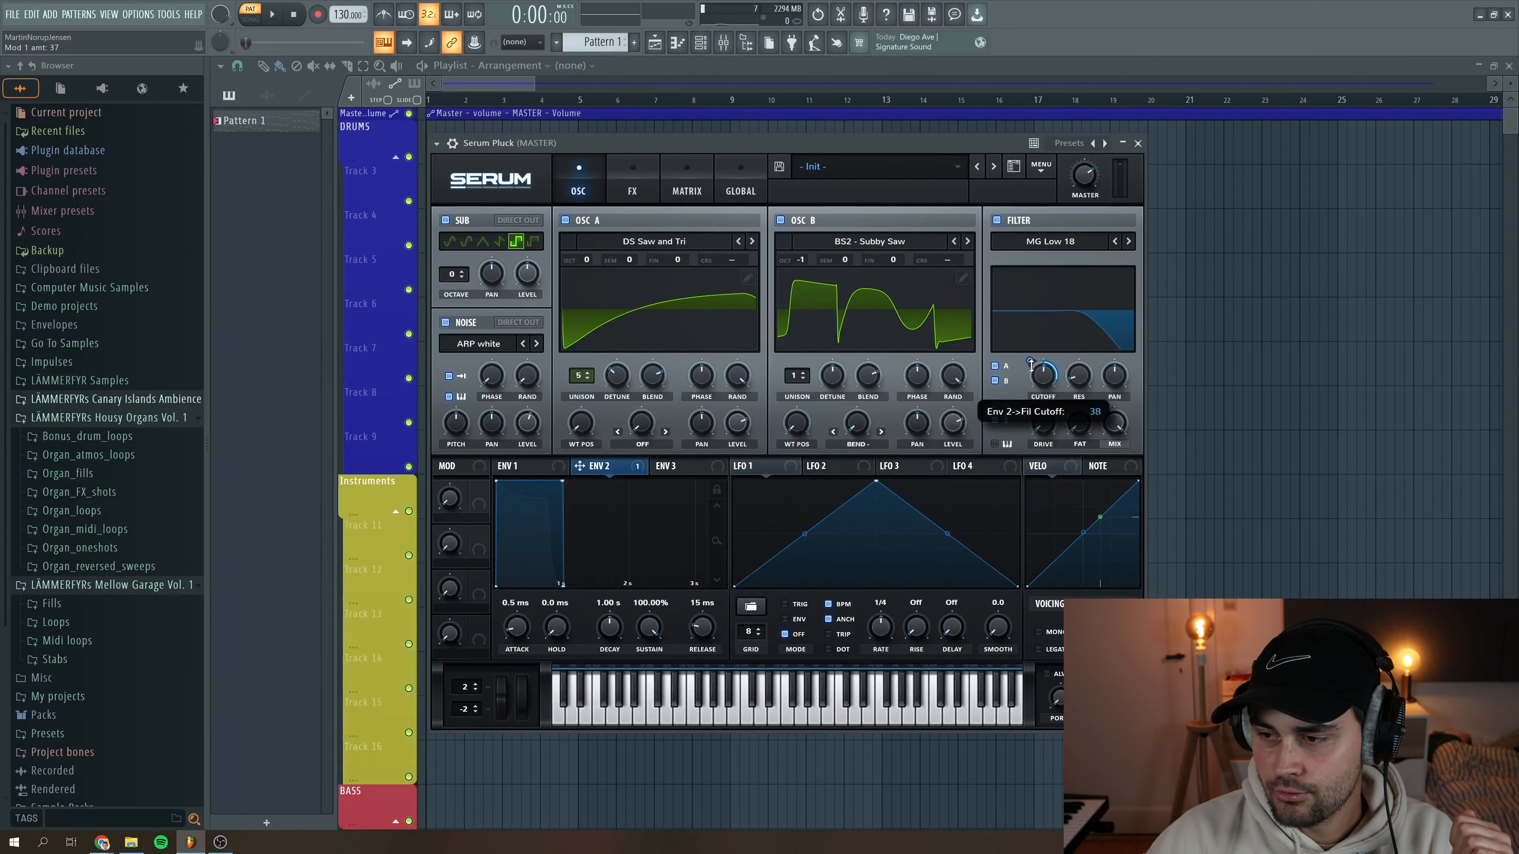
{"action": "scroll", "coordinate": [1048, 374], "scroll_direction": "down", "scroll_amount": 3}
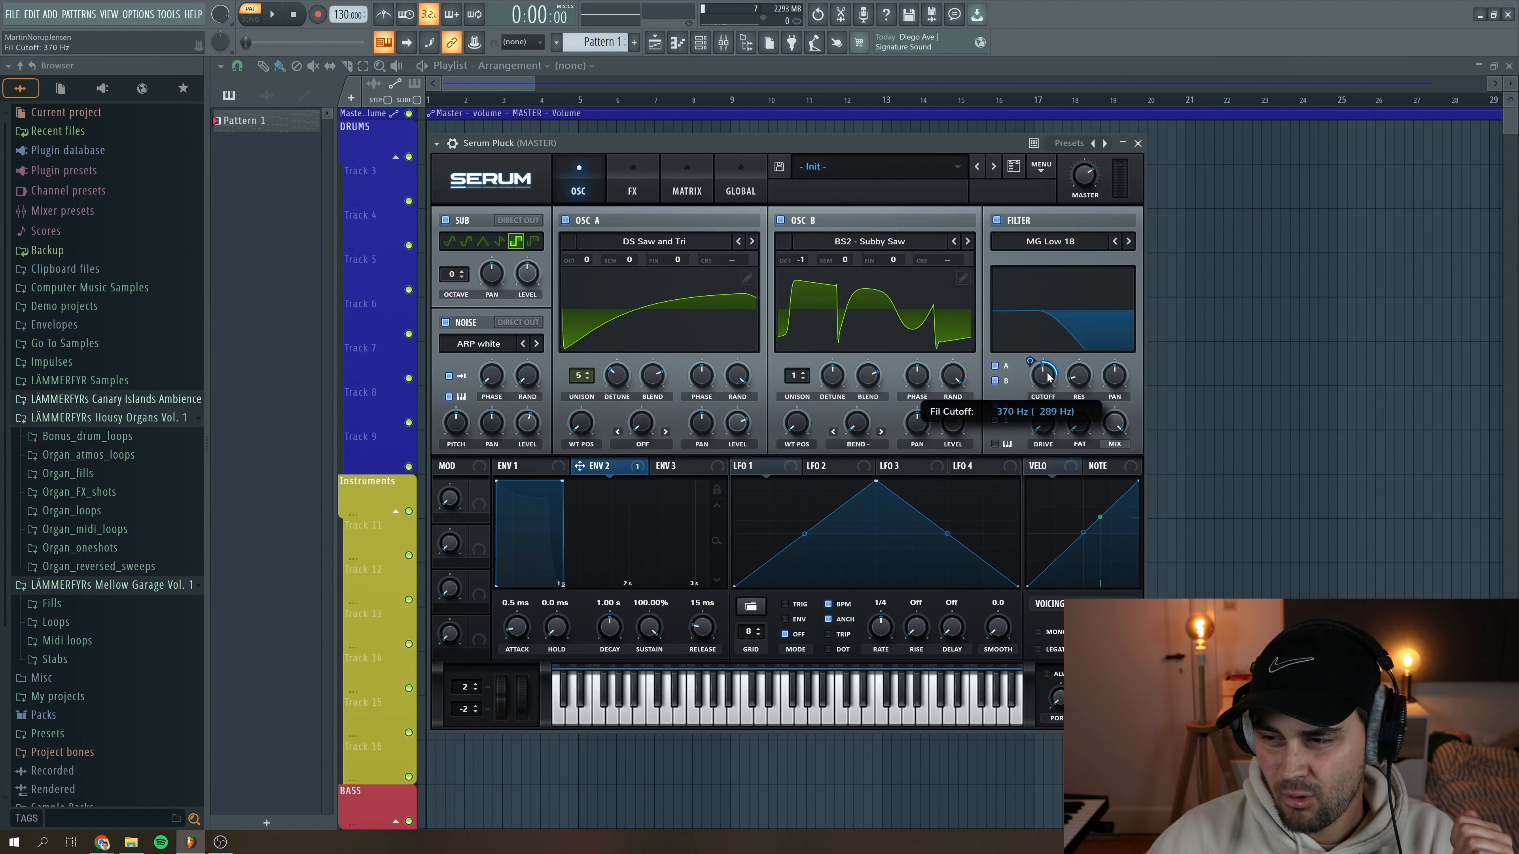
{"action": "scroll", "coordinate": [1048, 376], "scroll_direction": "down", "scroll_amount": 4}
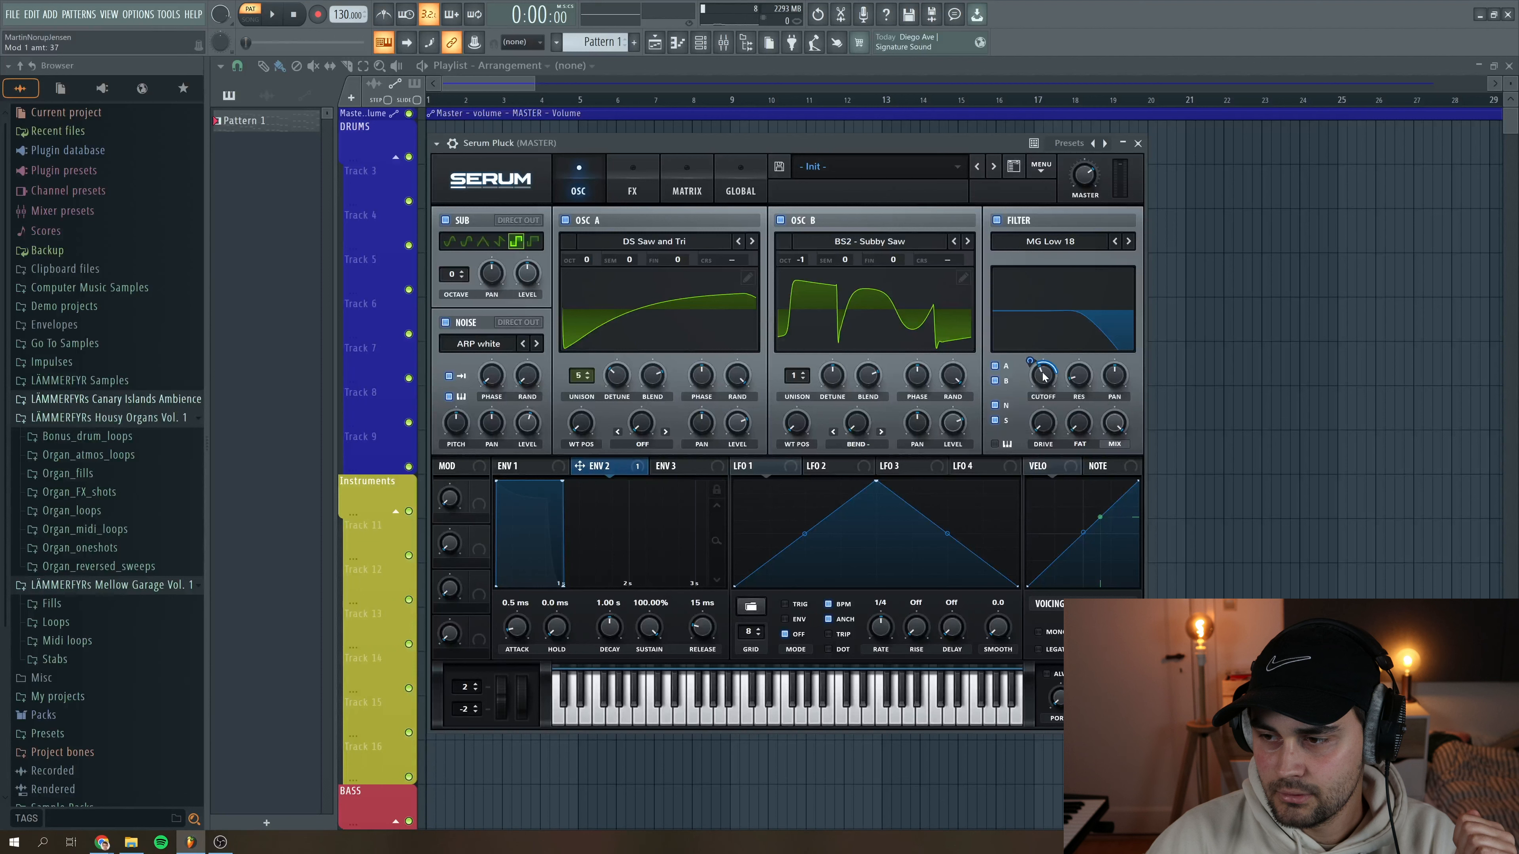
Set envelope 2's attack to 9.7 ms, sustain to 0% and decay to 602 ms
{"action": "scroll", "coordinate": [518, 627], "scroll_direction": "up", "scroll_amount": 3}
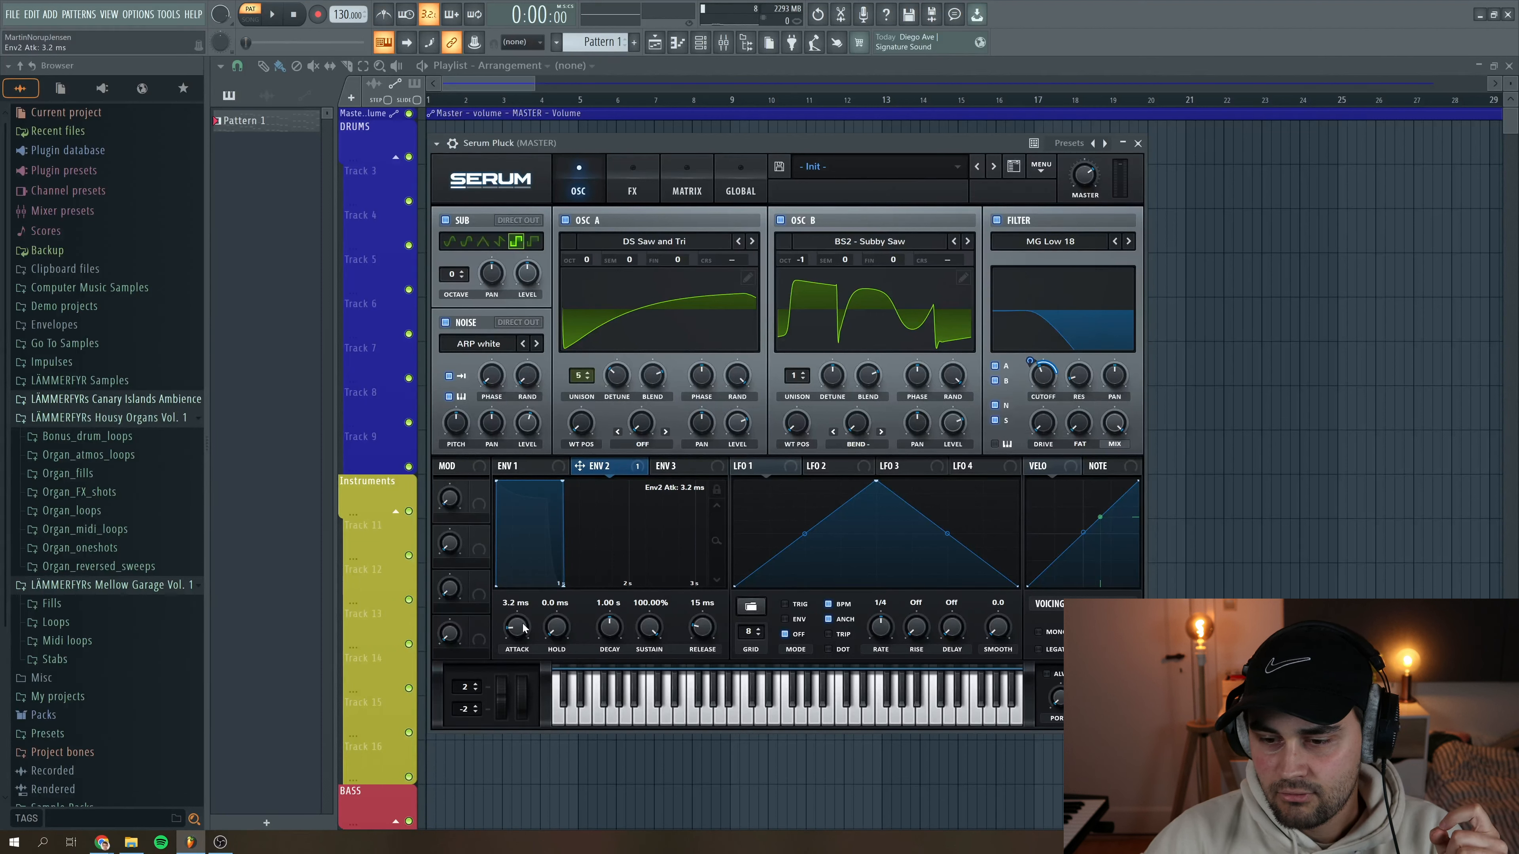
{"action": "scroll", "coordinate": [524, 627], "scroll_direction": "up", "scroll_amount": 2}
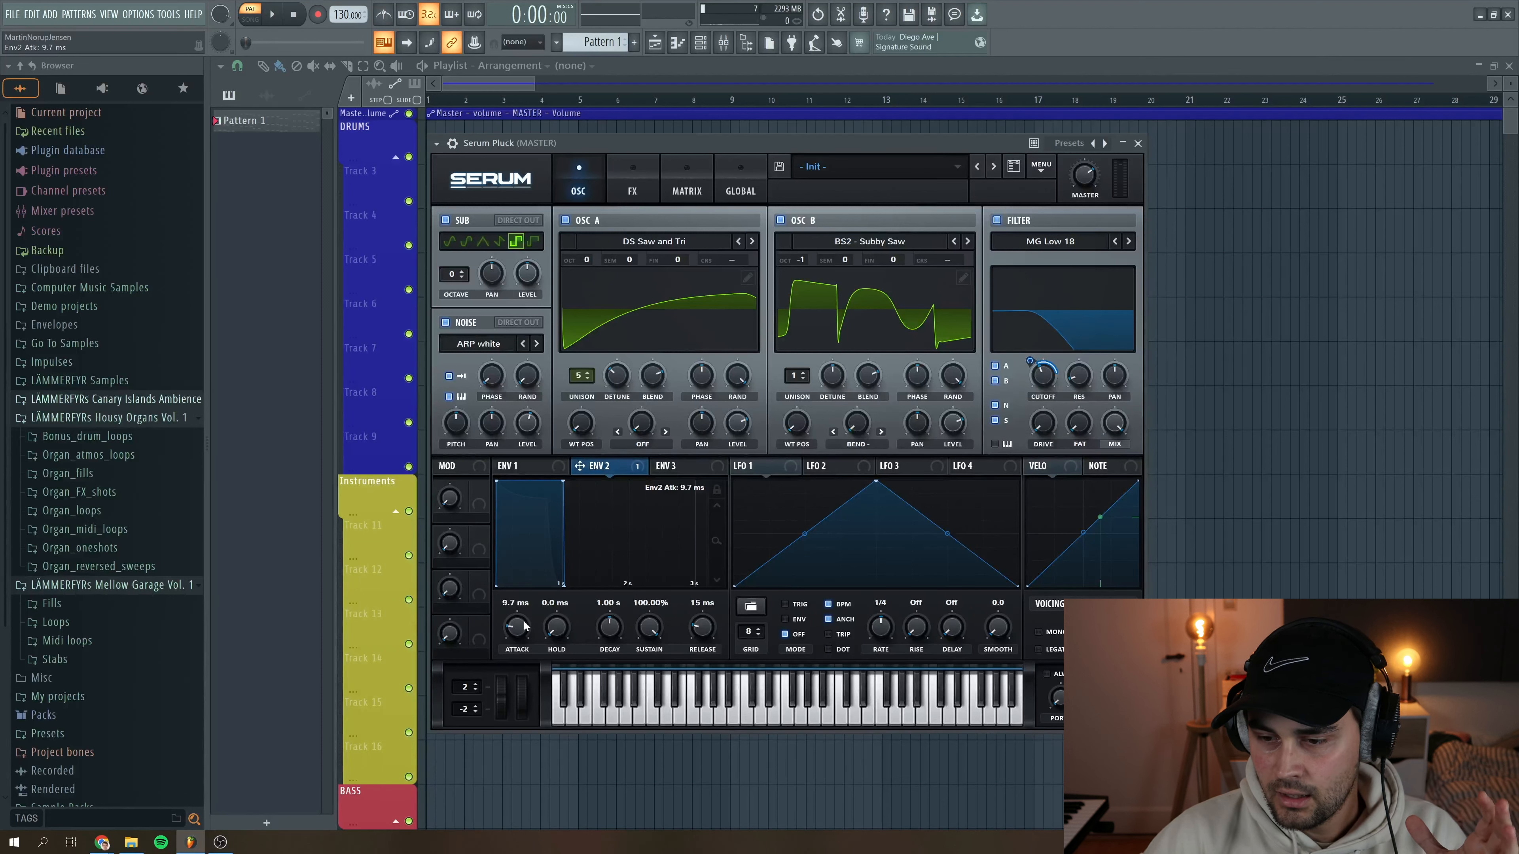
{"action": "left_click_drag", "start_coordinate": [648, 626], "coordinate": [623, 670]}
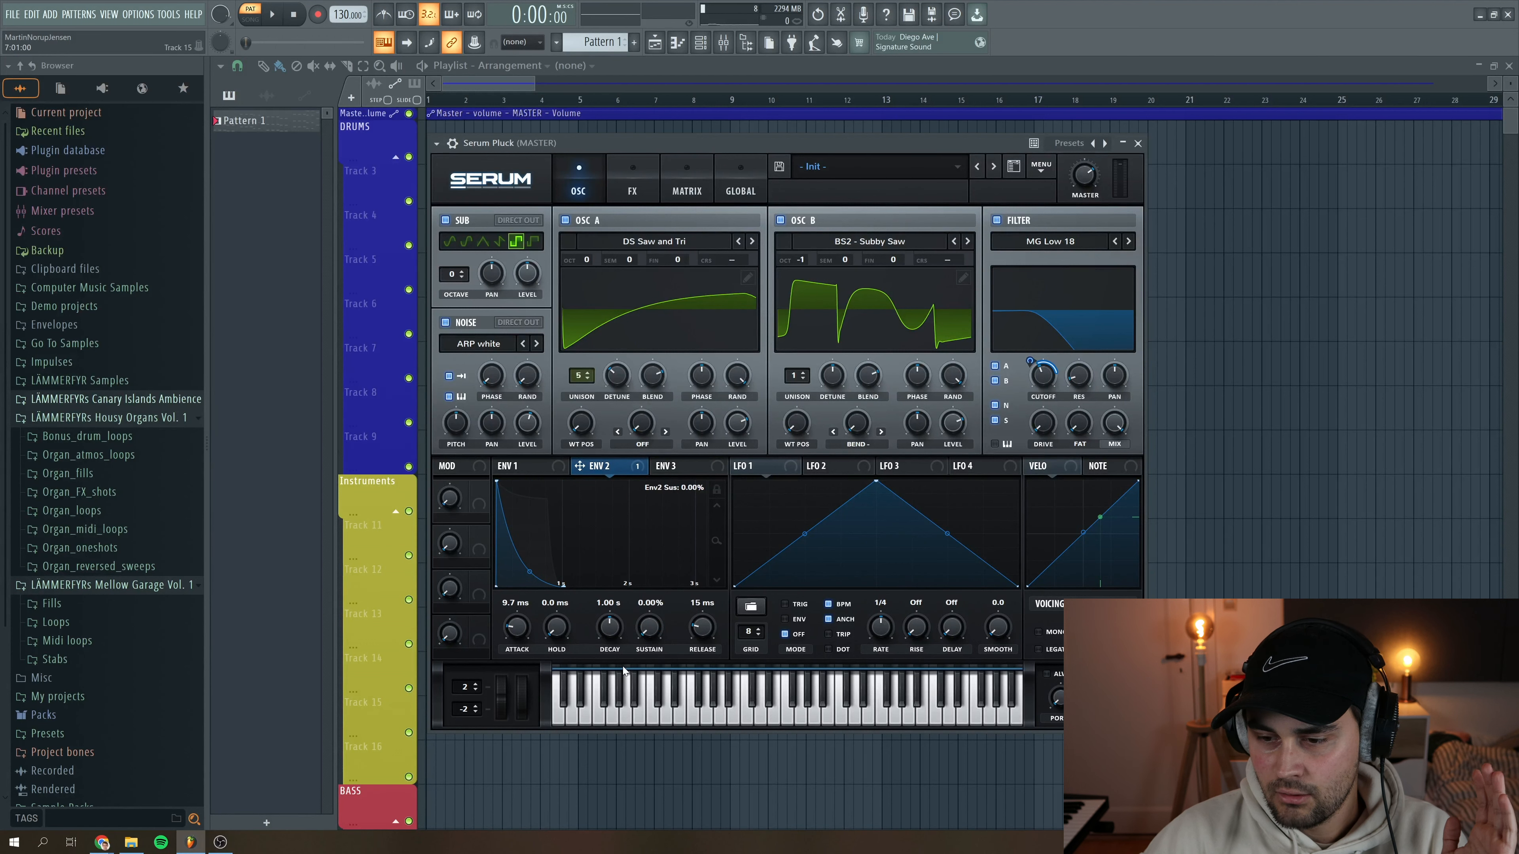
{"action": "scroll", "coordinate": [613, 626], "scroll_direction": "down", "scroll_amount": 3}
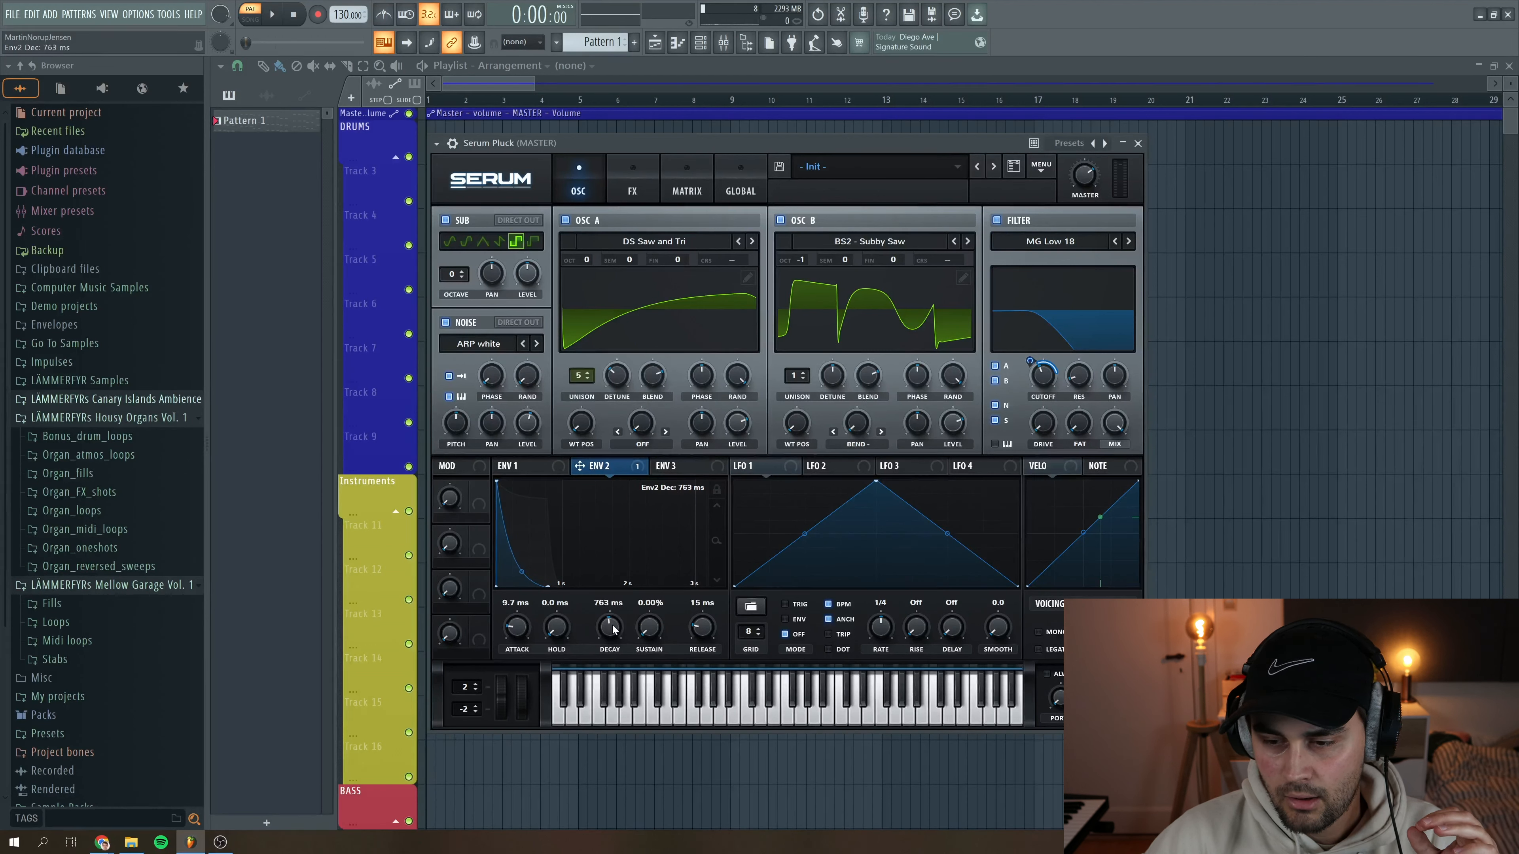
{"action": "scroll", "coordinate": [613, 627], "scroll_direction": "down", "scroll_amount": 3}
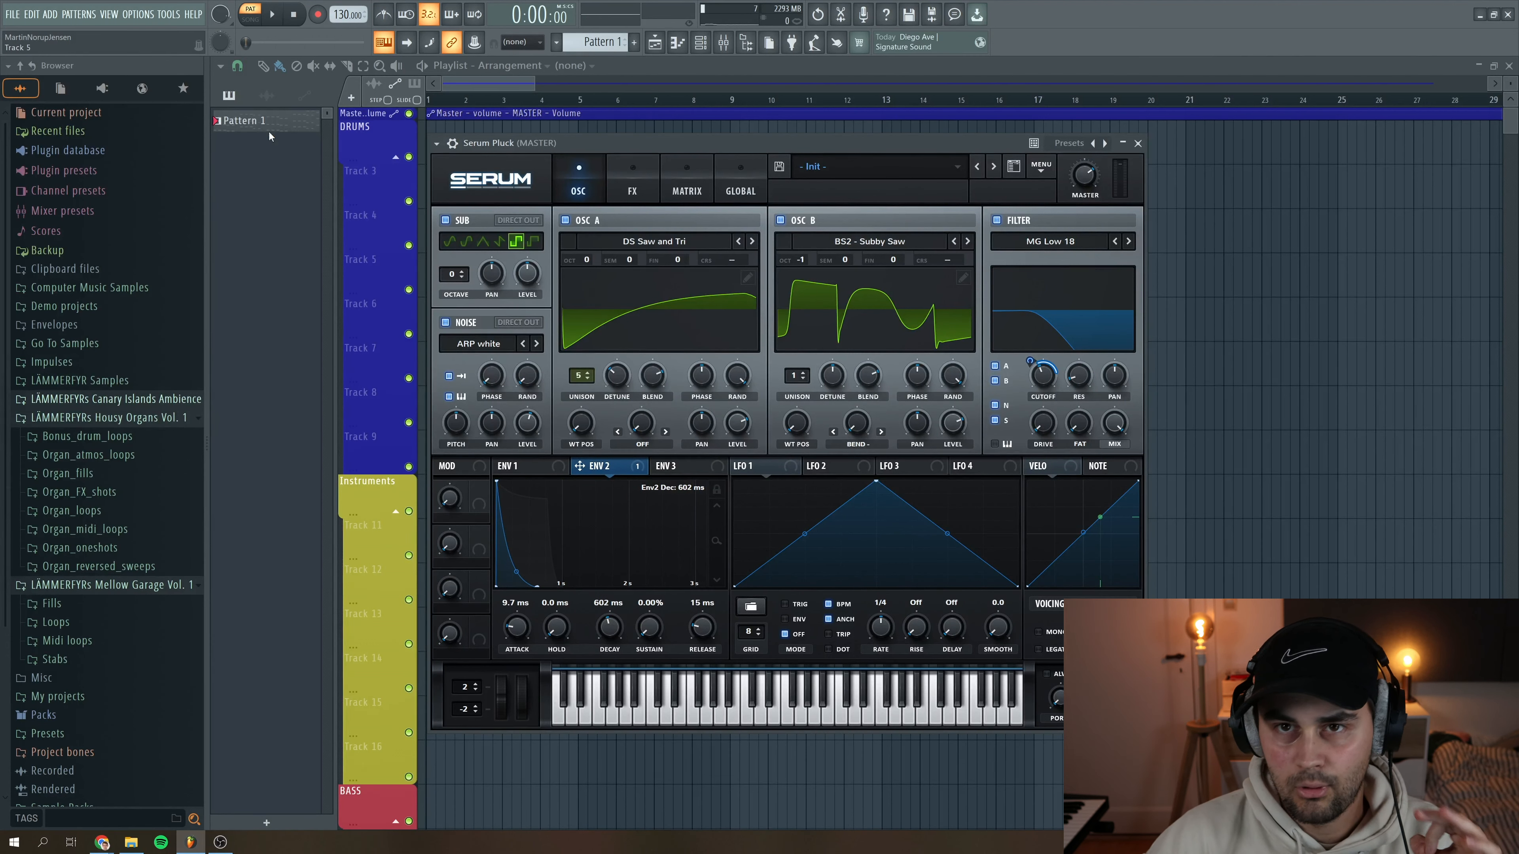
While auditioning the pattern, adjust the filter cutoff to about 161 Hz and set envelope 2's decay to 402 ms
{"action": "left_click", "coordinate": [271, 14]}
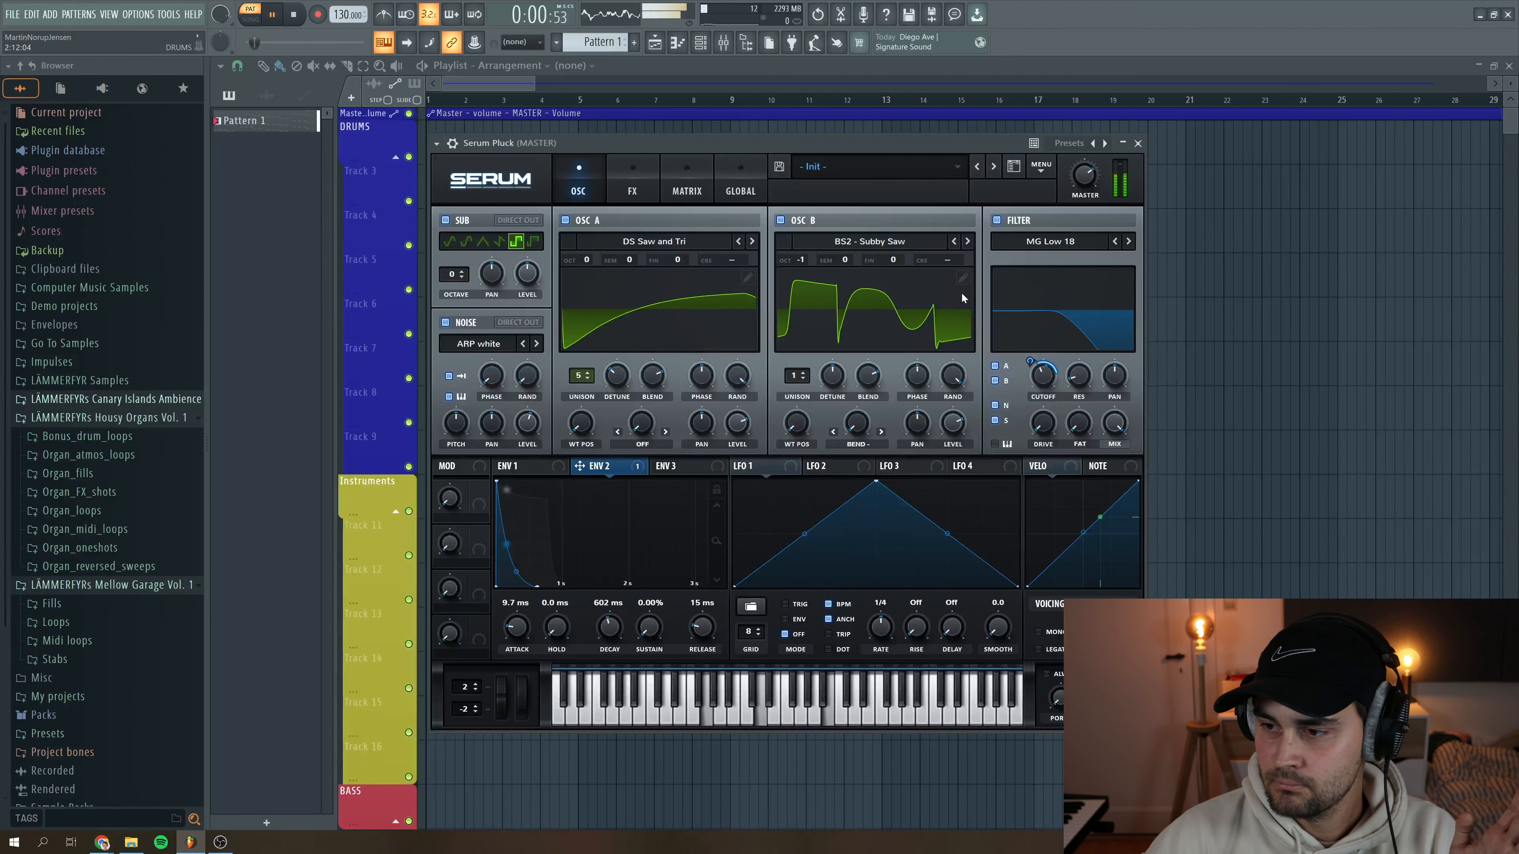
{"action": "mouse_move", "coordinate": [1043, 390]}
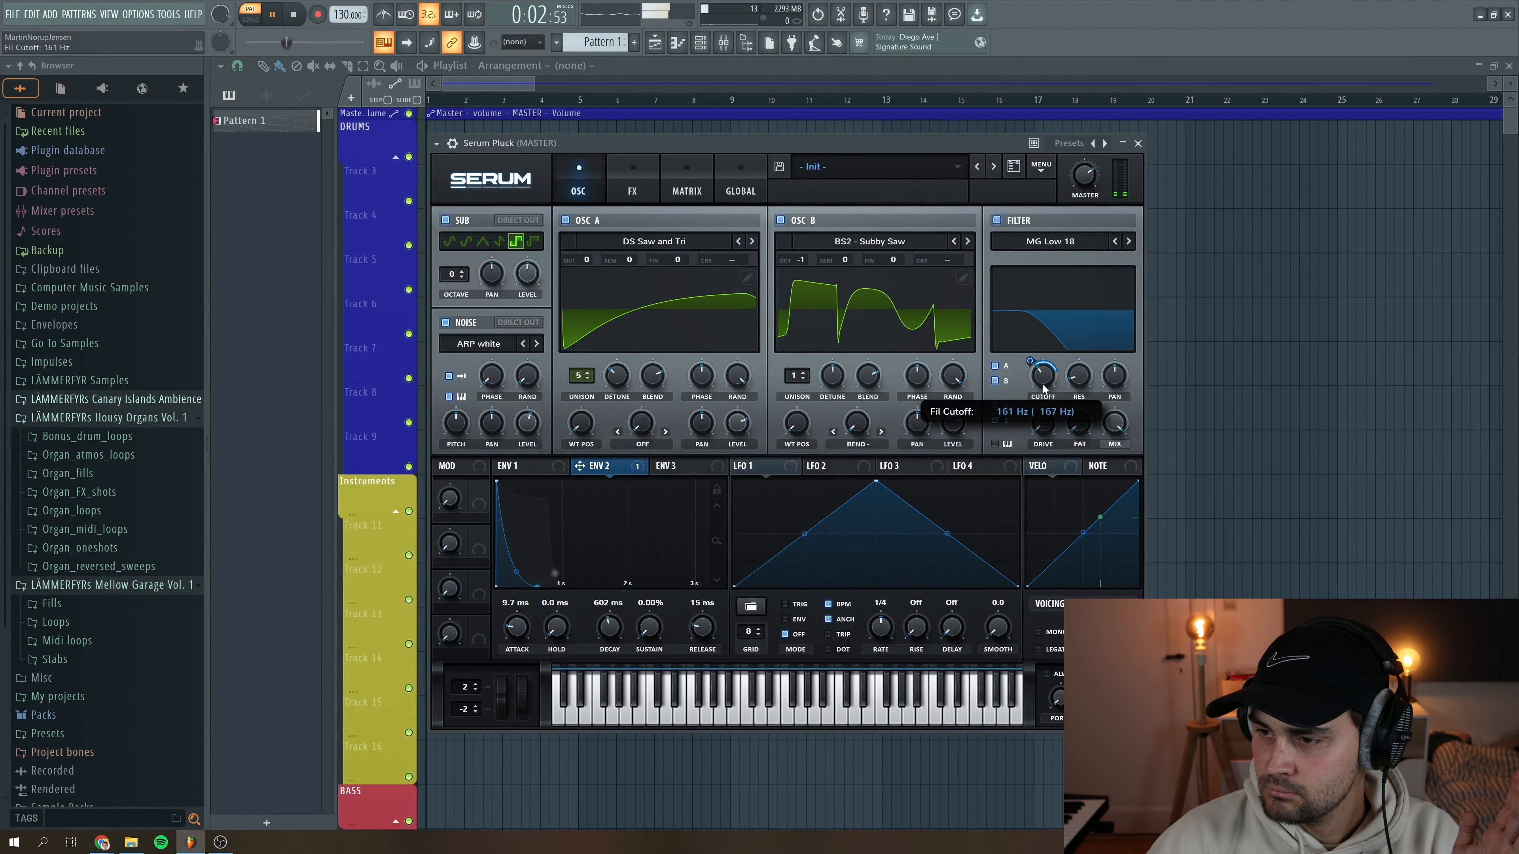
{"action": "scroll", "coordinate": [611, 628], "scroll_direction": "down", "scroll_amount": 2}
{"action": "scroll", "coordinate": [614, 637], "scroll_direction": "down", "scroll_amount": 2}
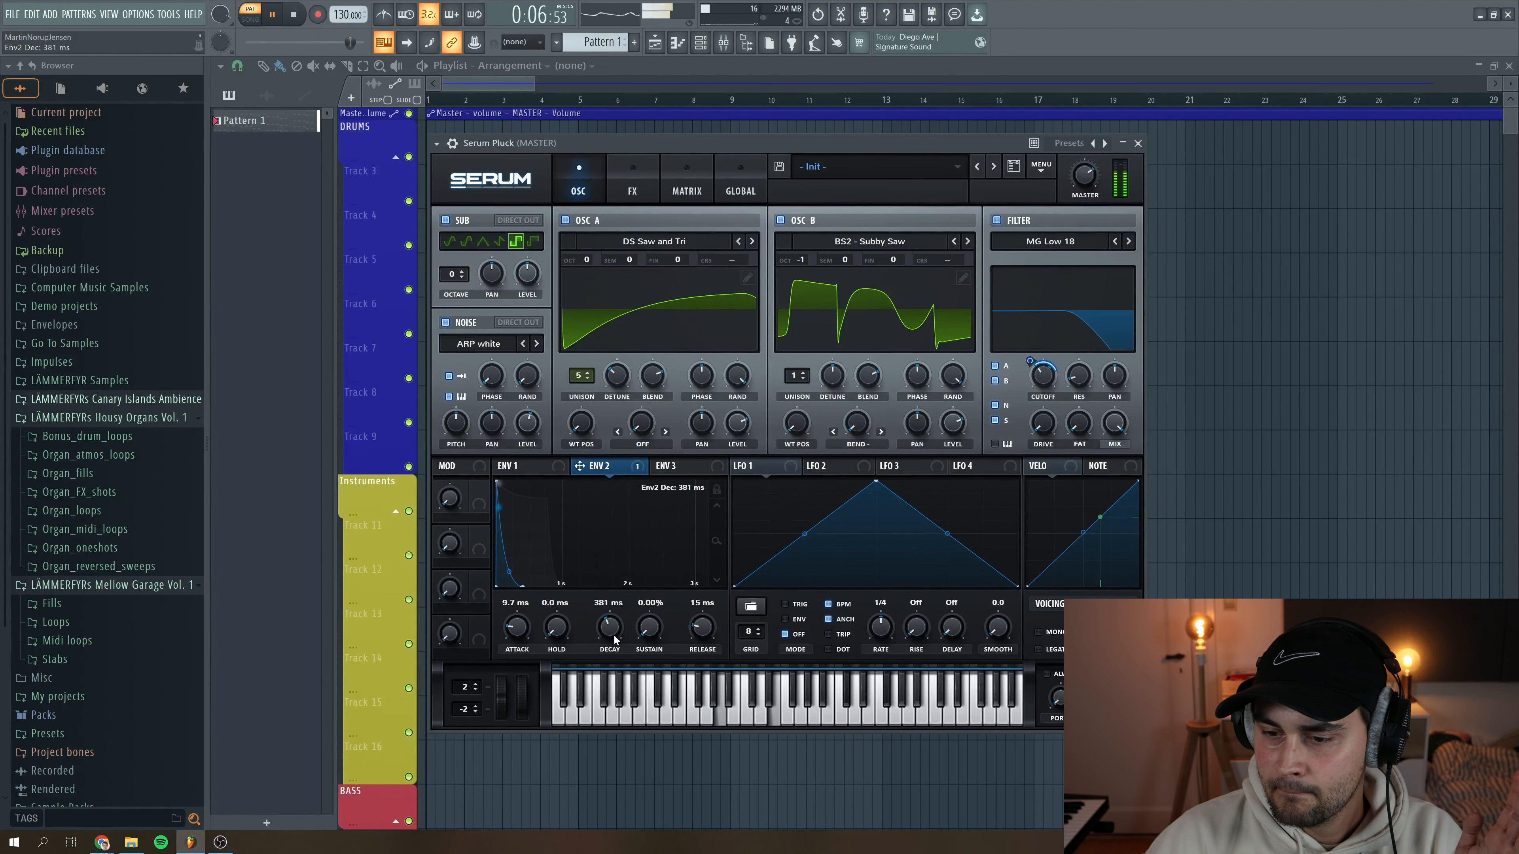
{"action": "scroll", "coordinate": [615, 637], "scroll_direction": "up", "scroll_amount": 1}
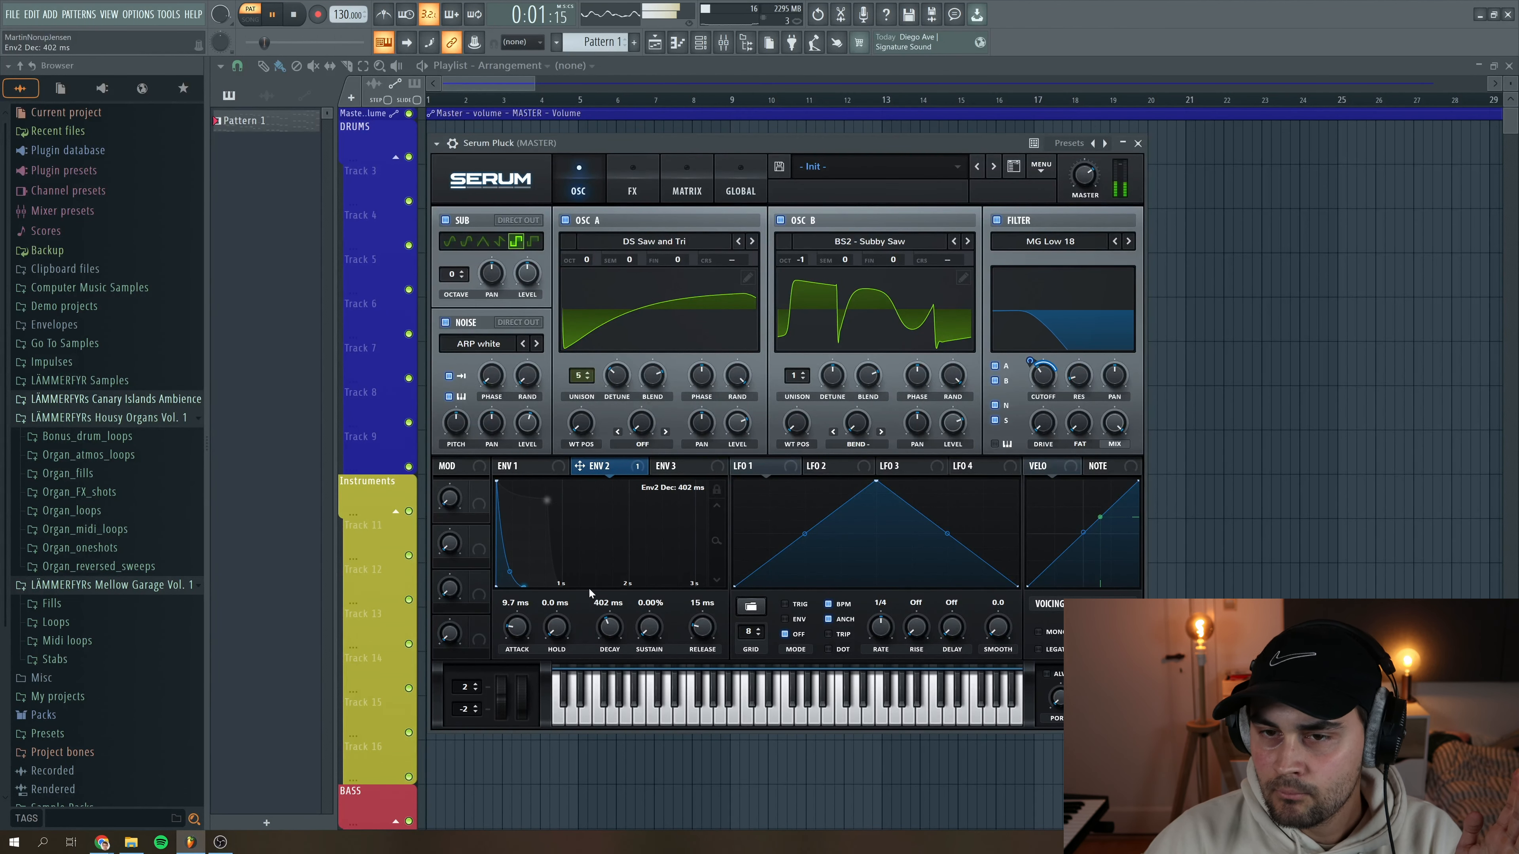
{"action": "left_click", "coordinate": [293, 14]}
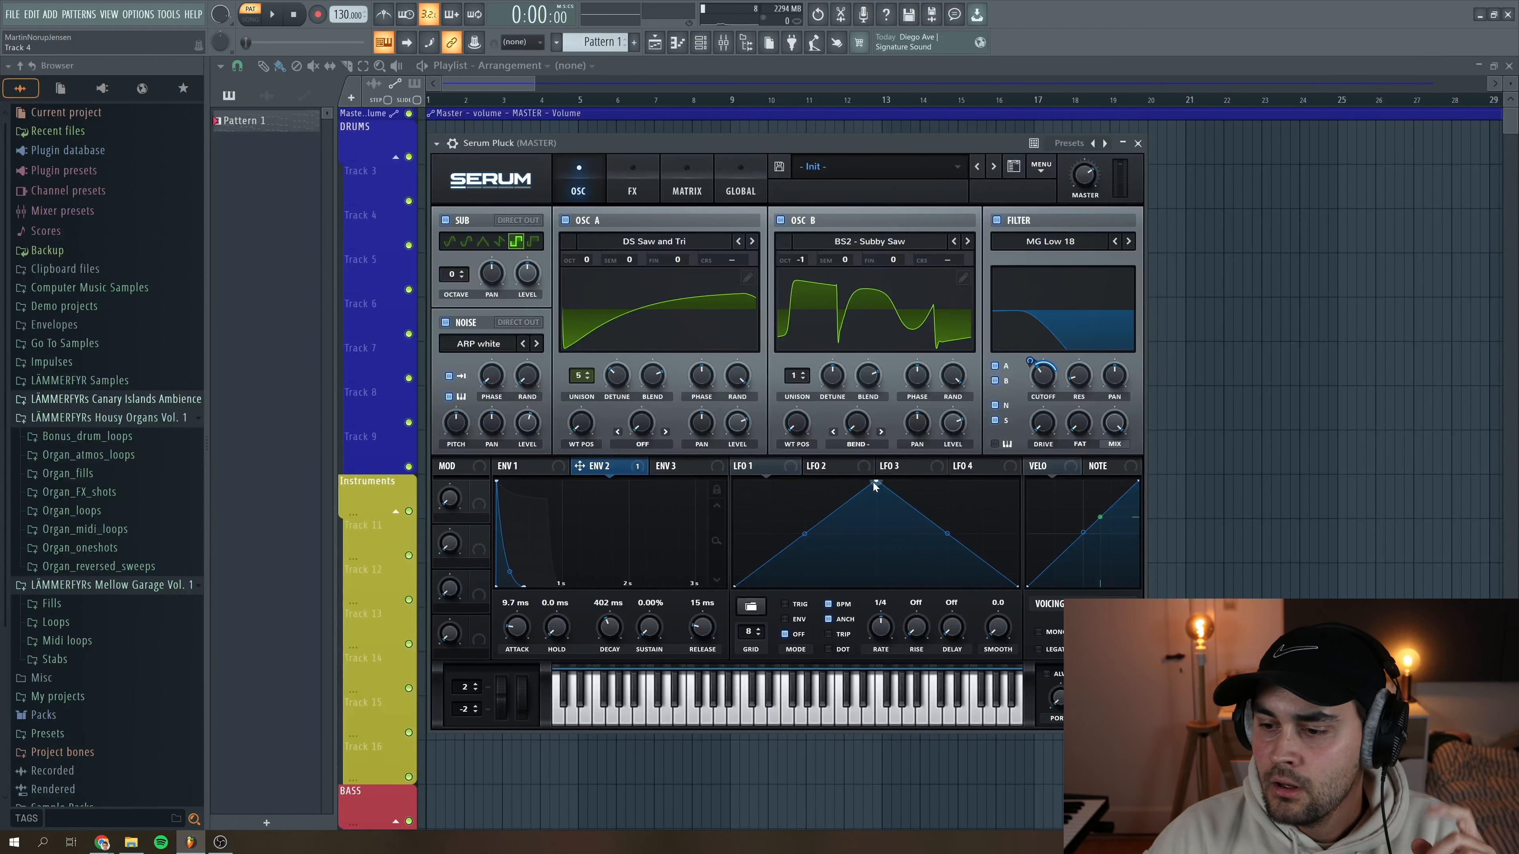
Turn off BPM sync for LFO 1 and set its rate to 0.6 Hz
{"action": "left_click", "coordinate": [829, 605]}
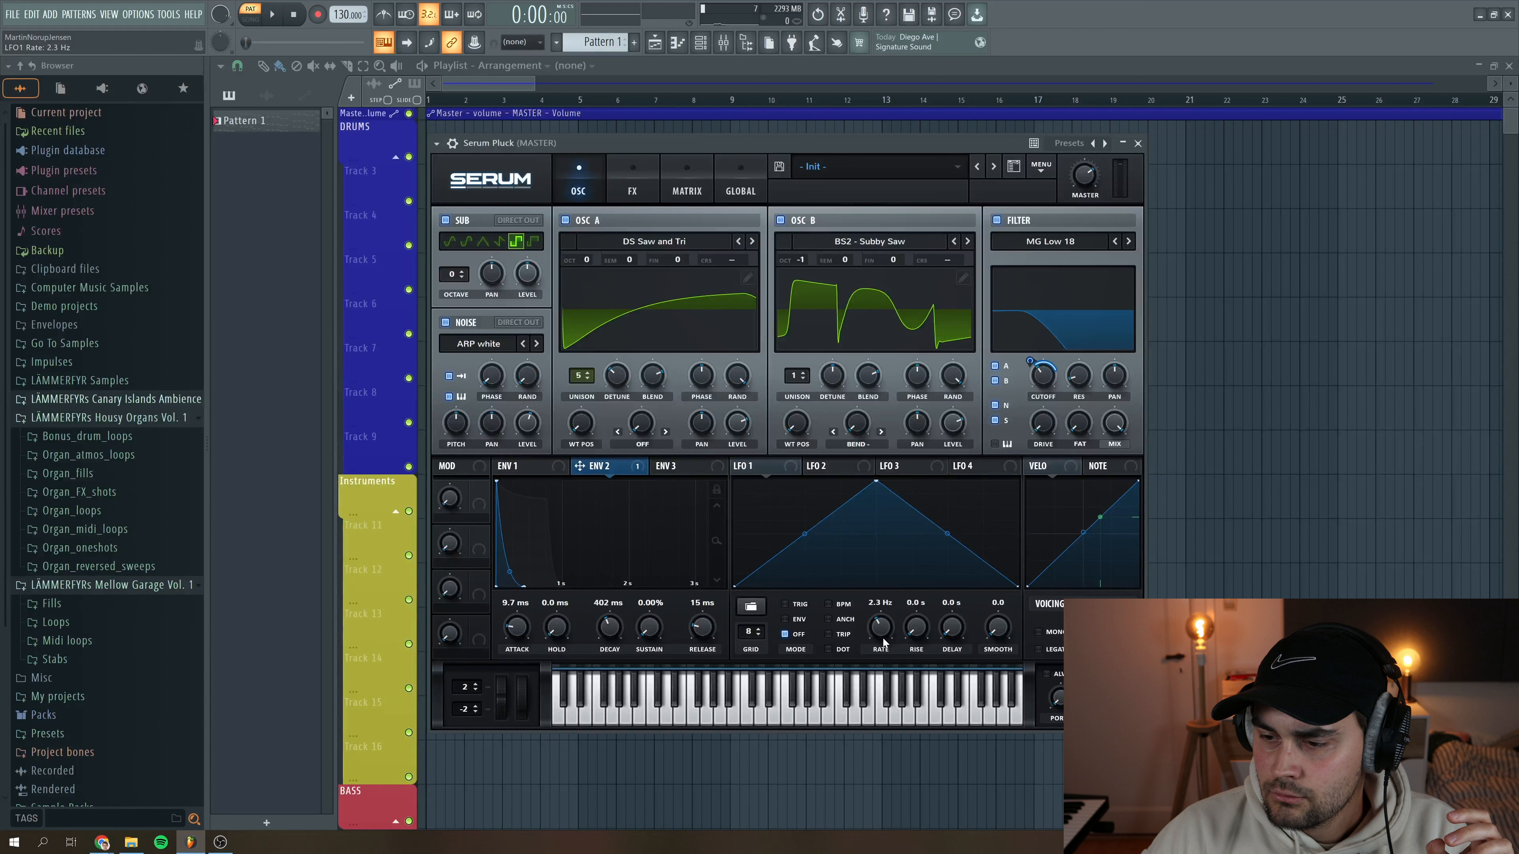
{"action": "left_click_drag", "start_coordinate": [884, 651], "coordinate": [884, 664]}
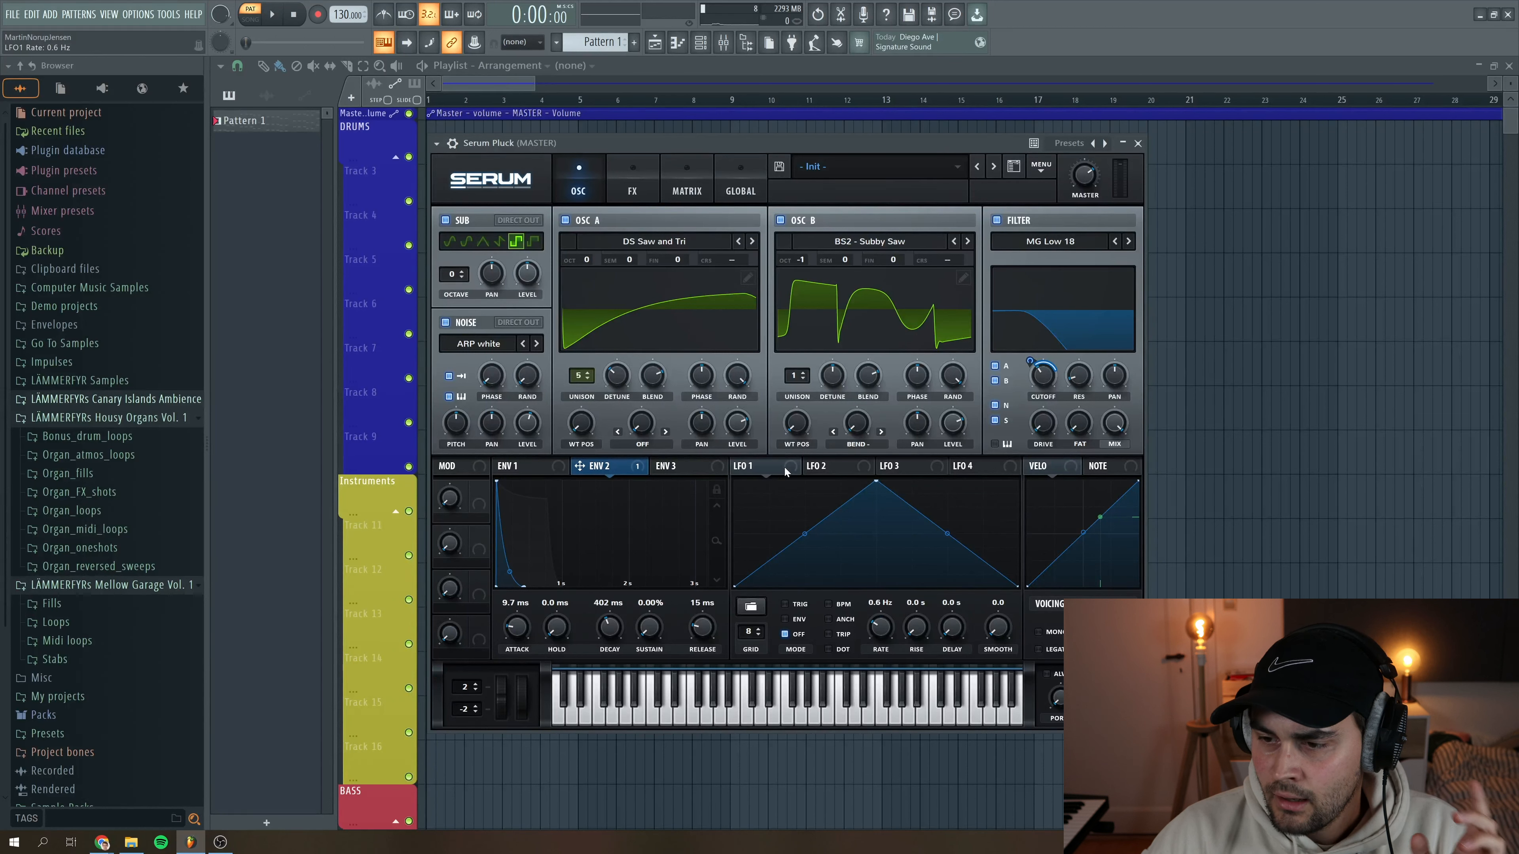
Assign LFO 1 to oscillator B's wavetable position with an amount of about 32 and to its Bend warp with about 61
{"action": "left_click_drag", "start_coordinate": [770, 468], "coordinate": [794, 446]}
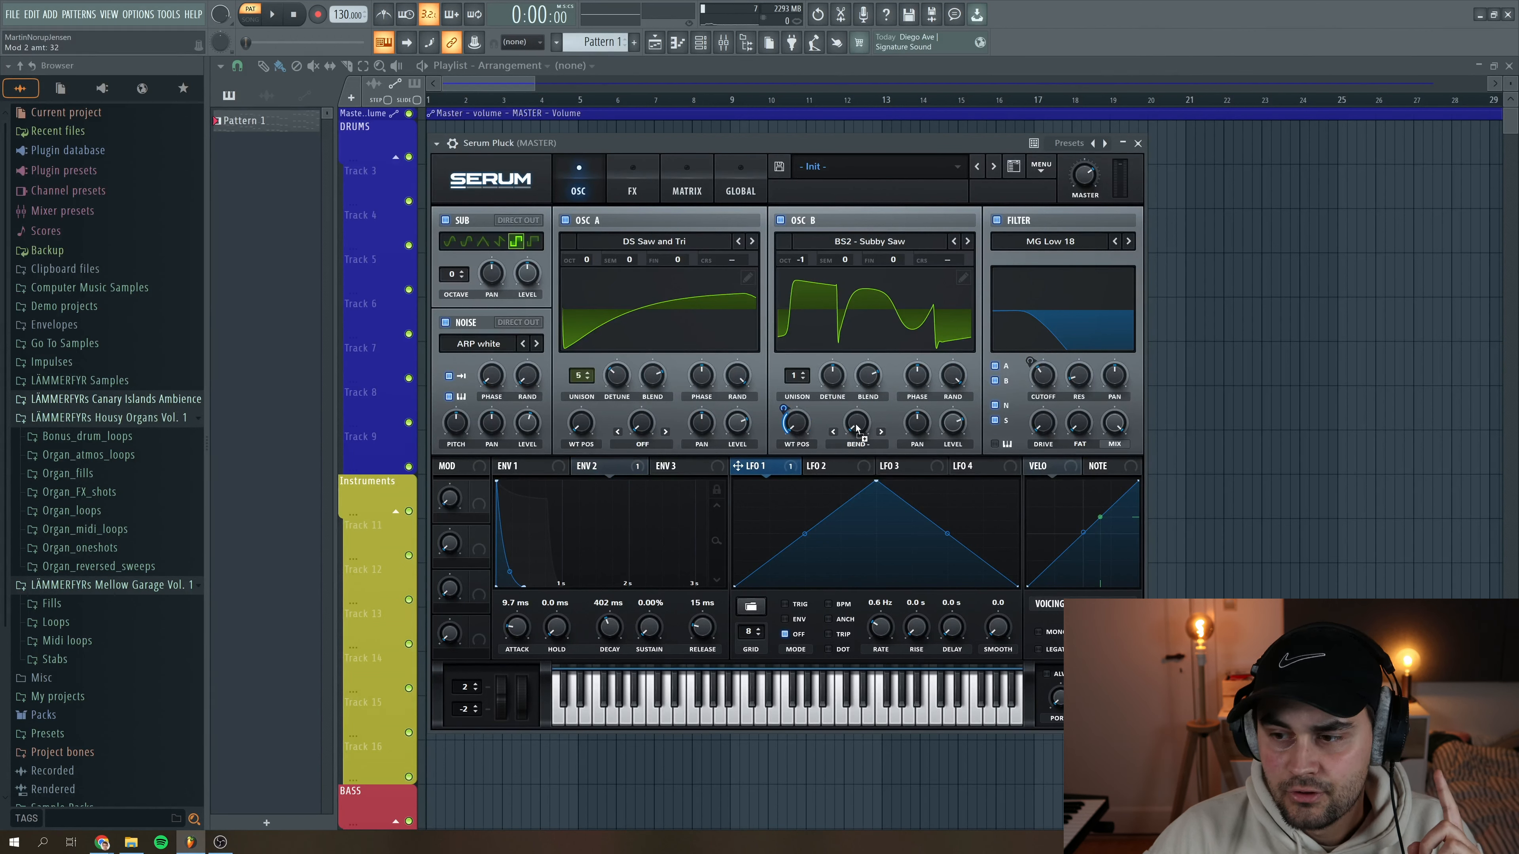
{"action": "mouse_move", "coordinate": [856, 428]}
{"action": "left_mouse_down"}
{"action": "mouse_move", "coordinate": [847, 409]}
{"action": "mouse_move", "coordinate": [850, 422]}
{"action": "left_mouse_up"}
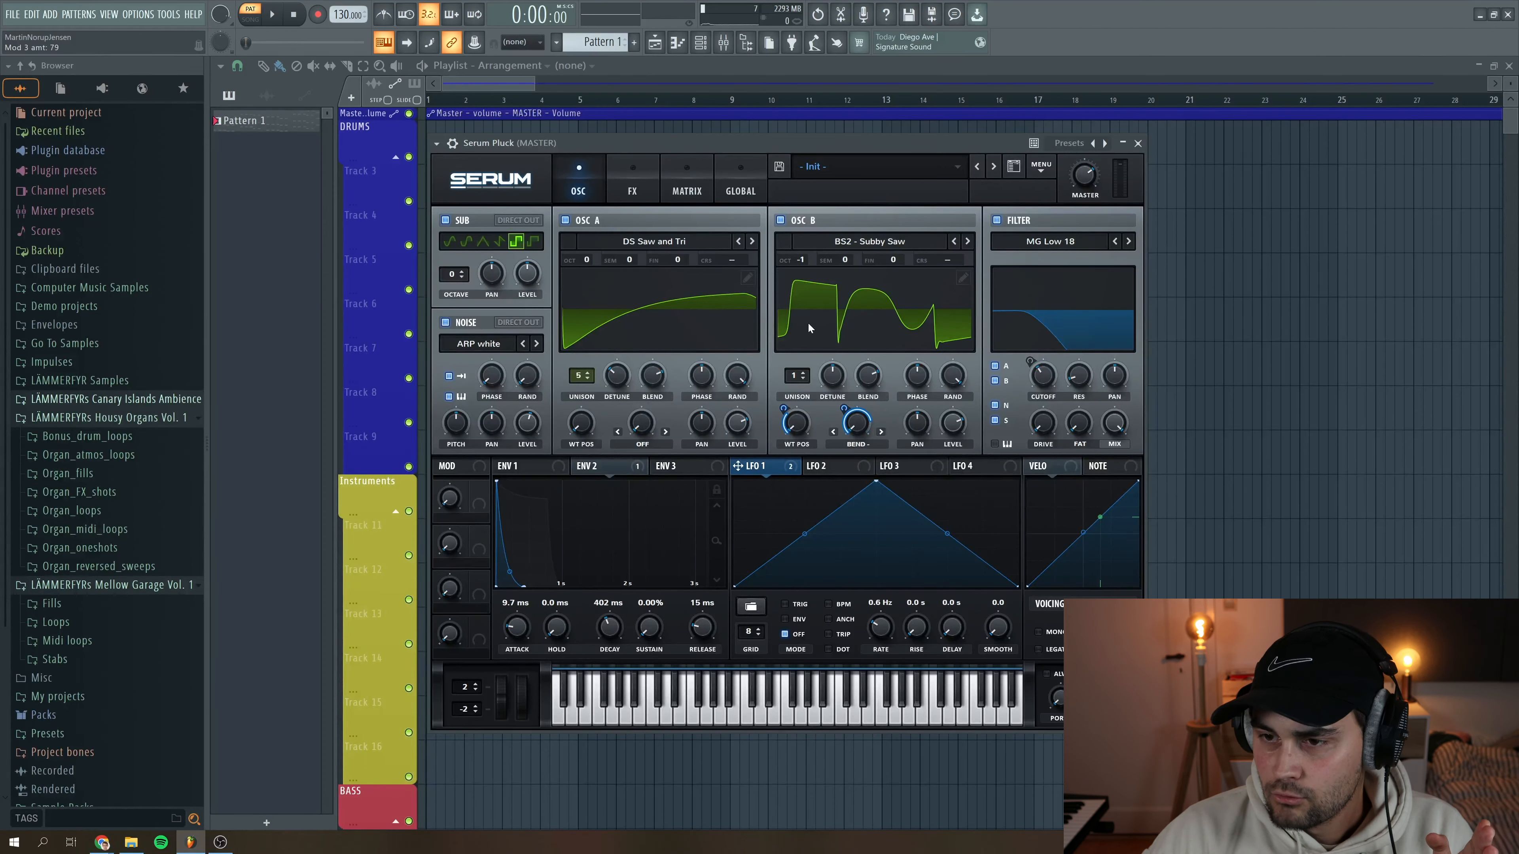
{"action": "left_click", "coordinate": [689, 179]}
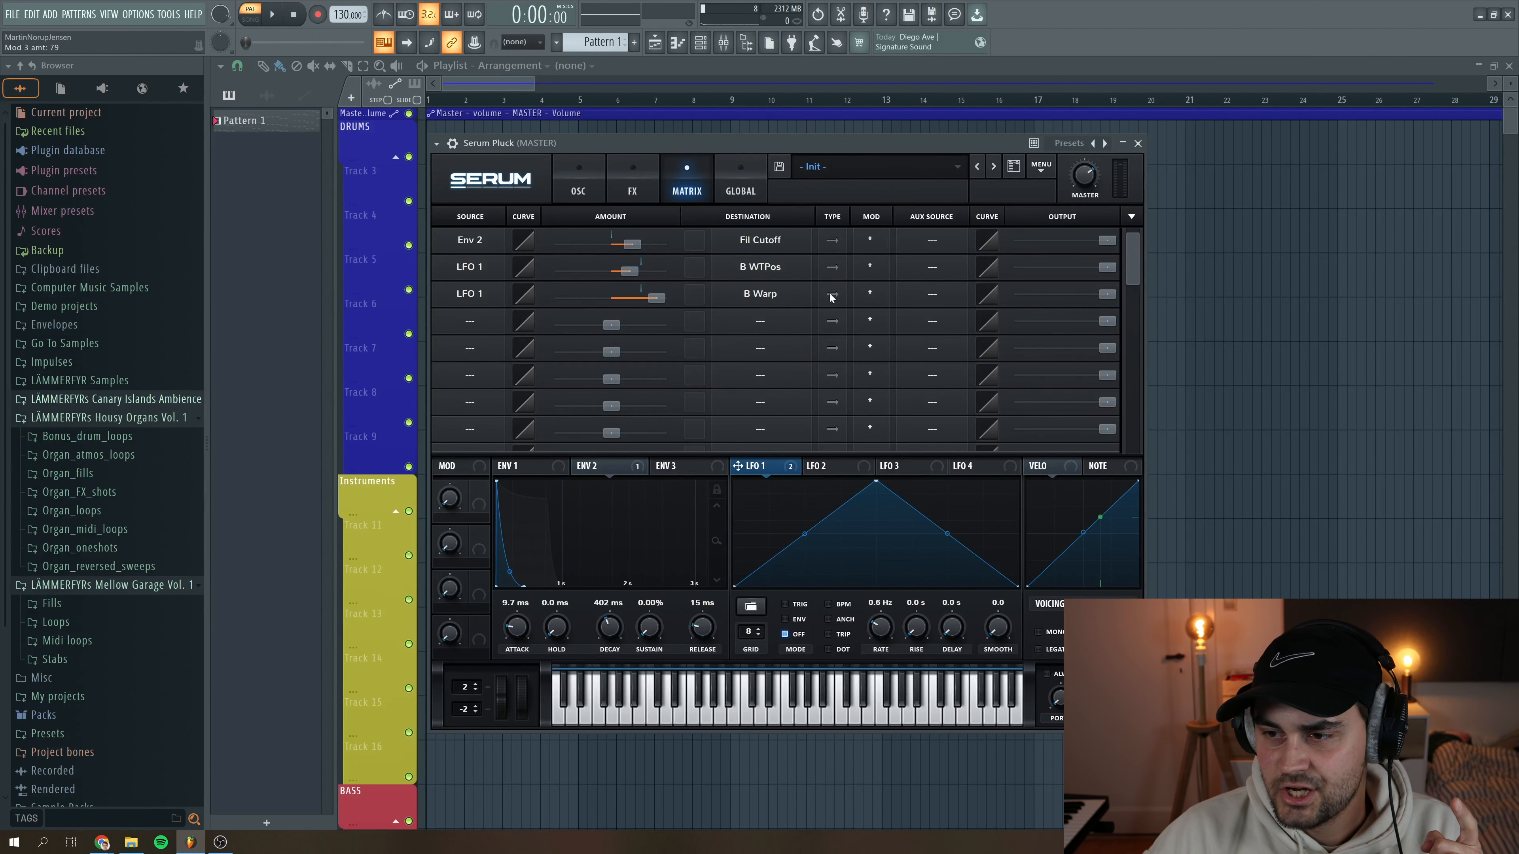
{"action": "left_click", "coordinate": [580, 177]}
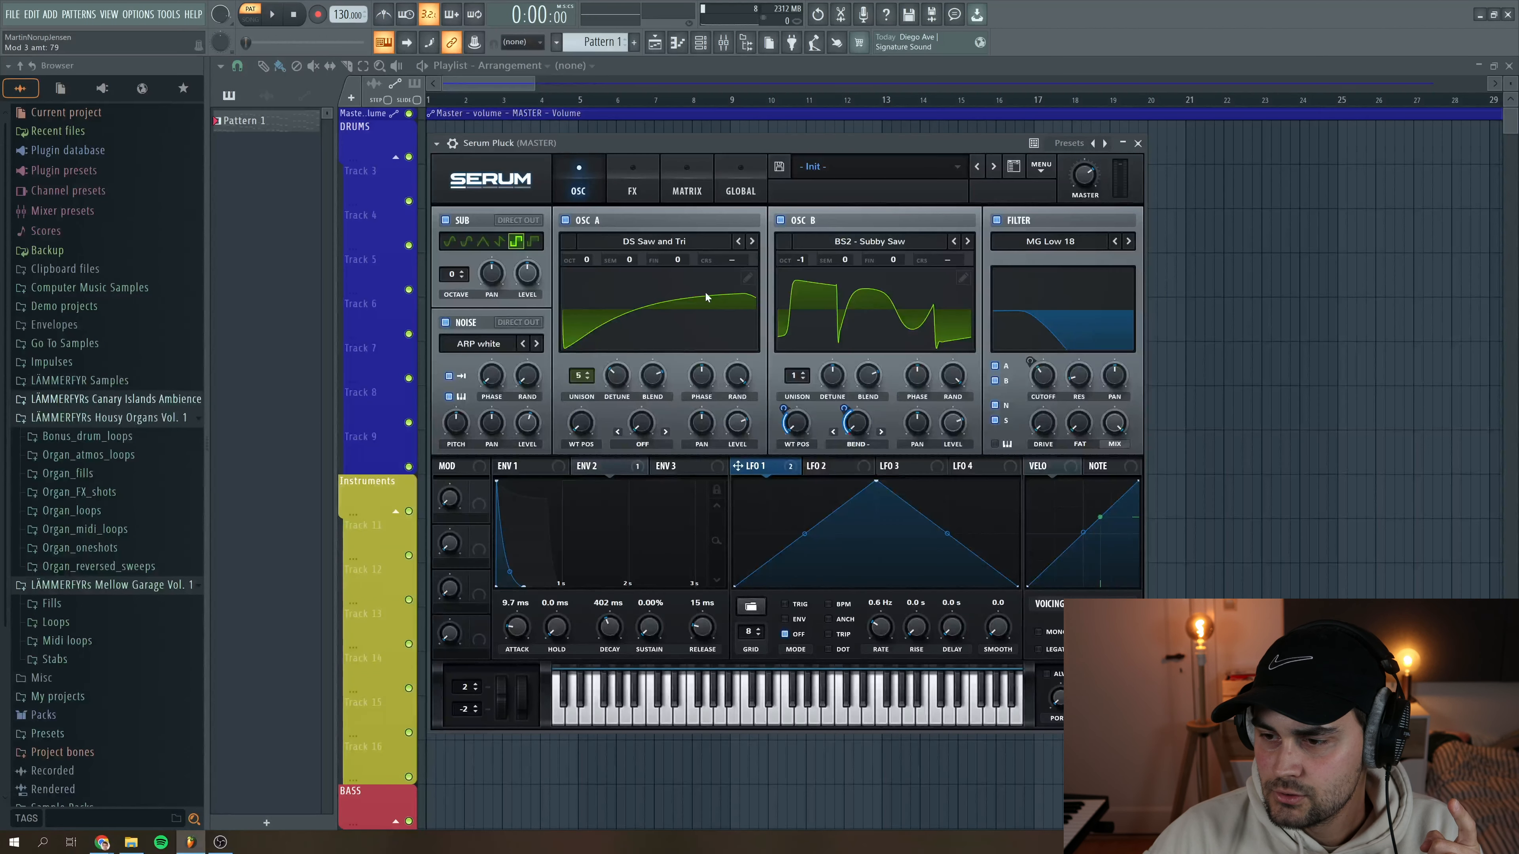
{"action": "mouse_move", "coordinate": [844, 412]}
{"action": "left_click_drag", "start_coordinate": [846, 412], "coordinate": [858, 415]}
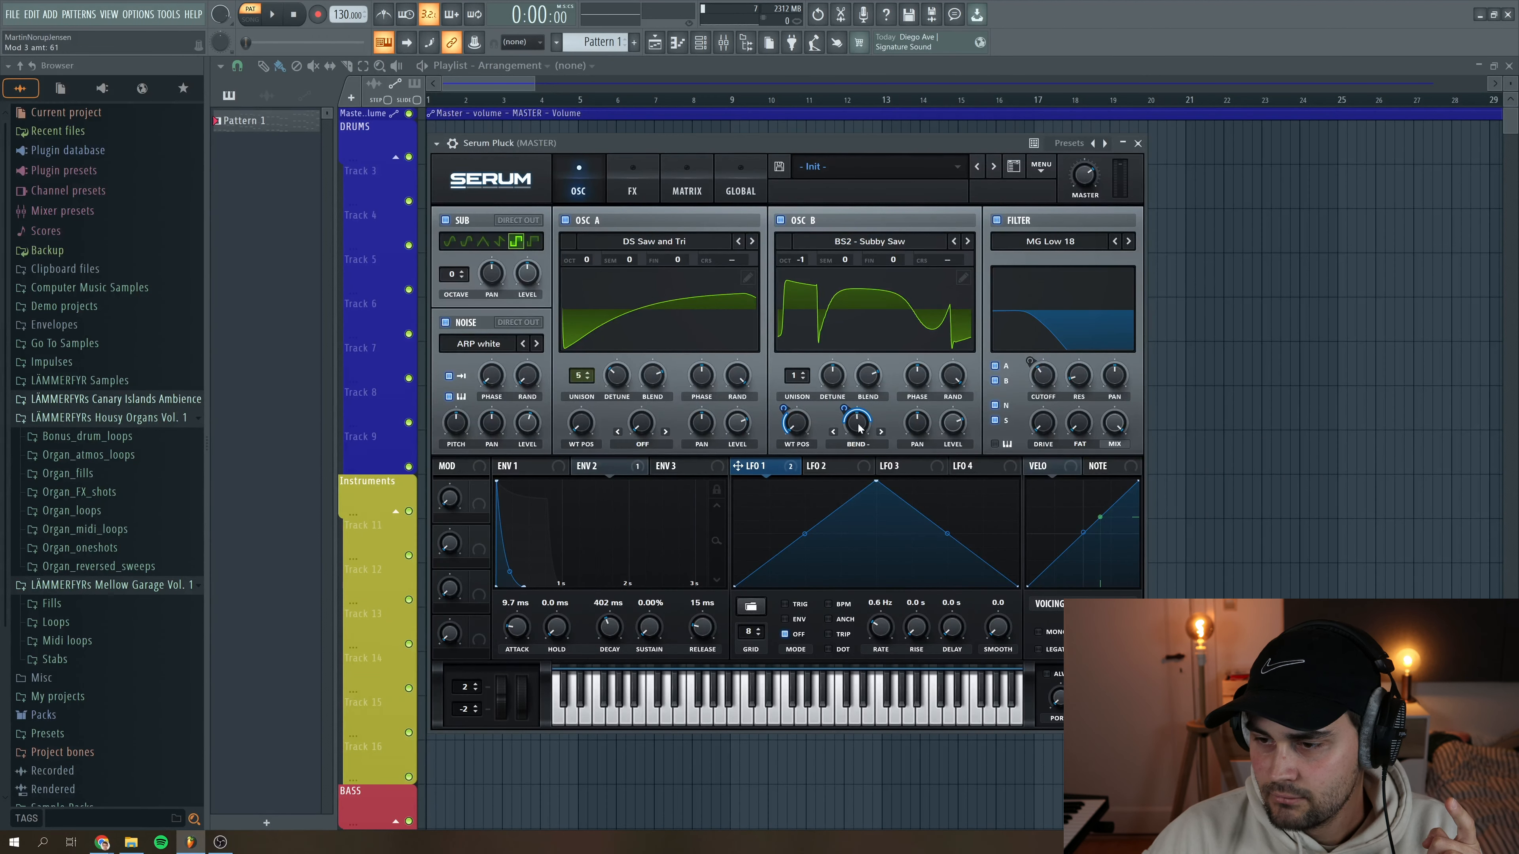
While auditioning the pattern, set LFO 1's rate to 0.8 Hz
{"action": "left_click", "coordinate": [273, 16]}
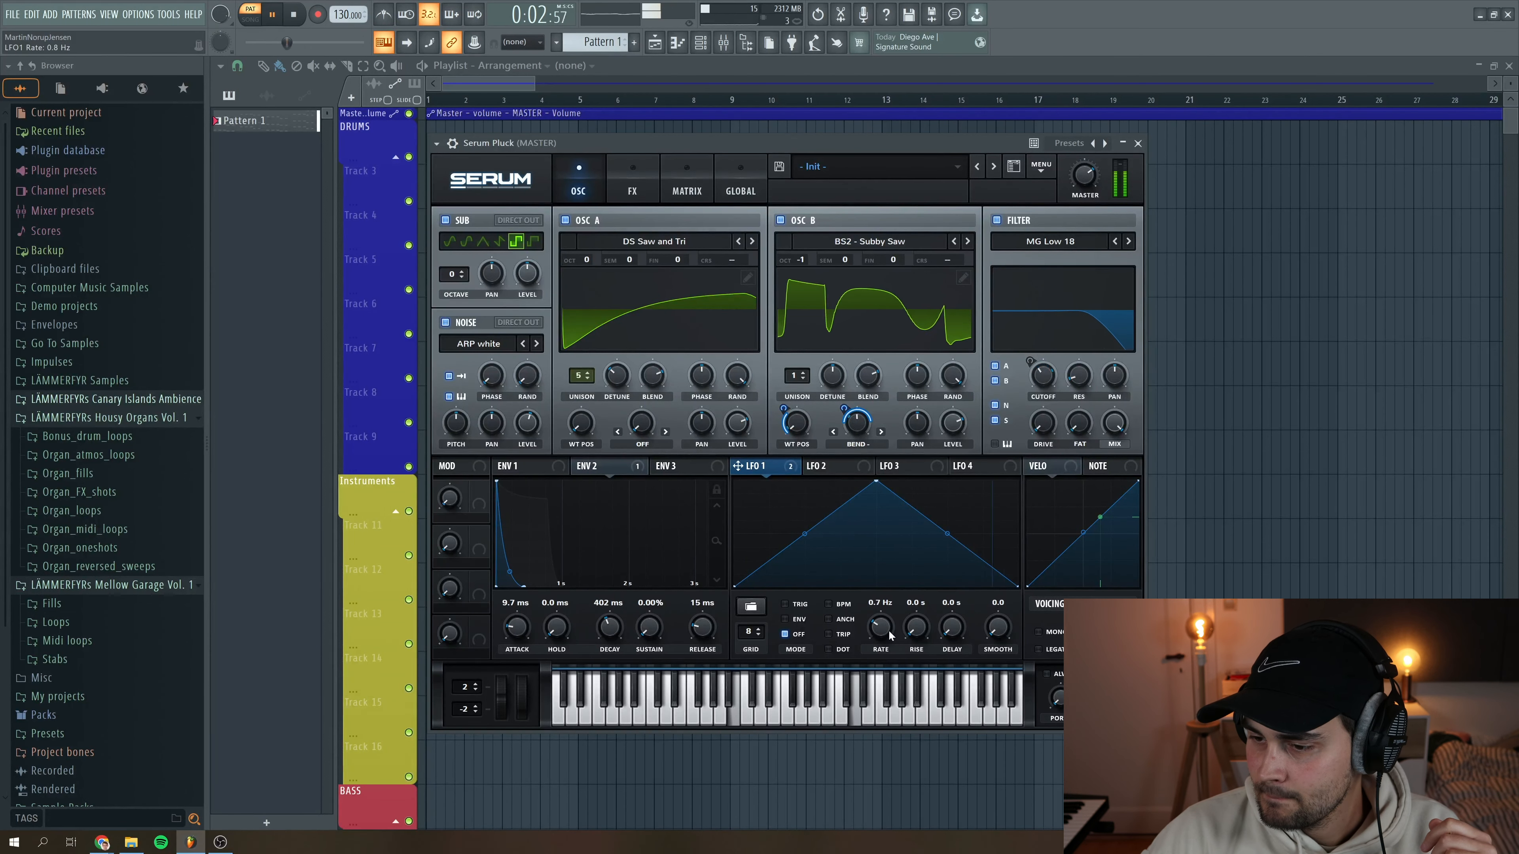
{"action": "left_click_drag", "start_coordinate": [888, 637], "coordinate": [889, 635]}
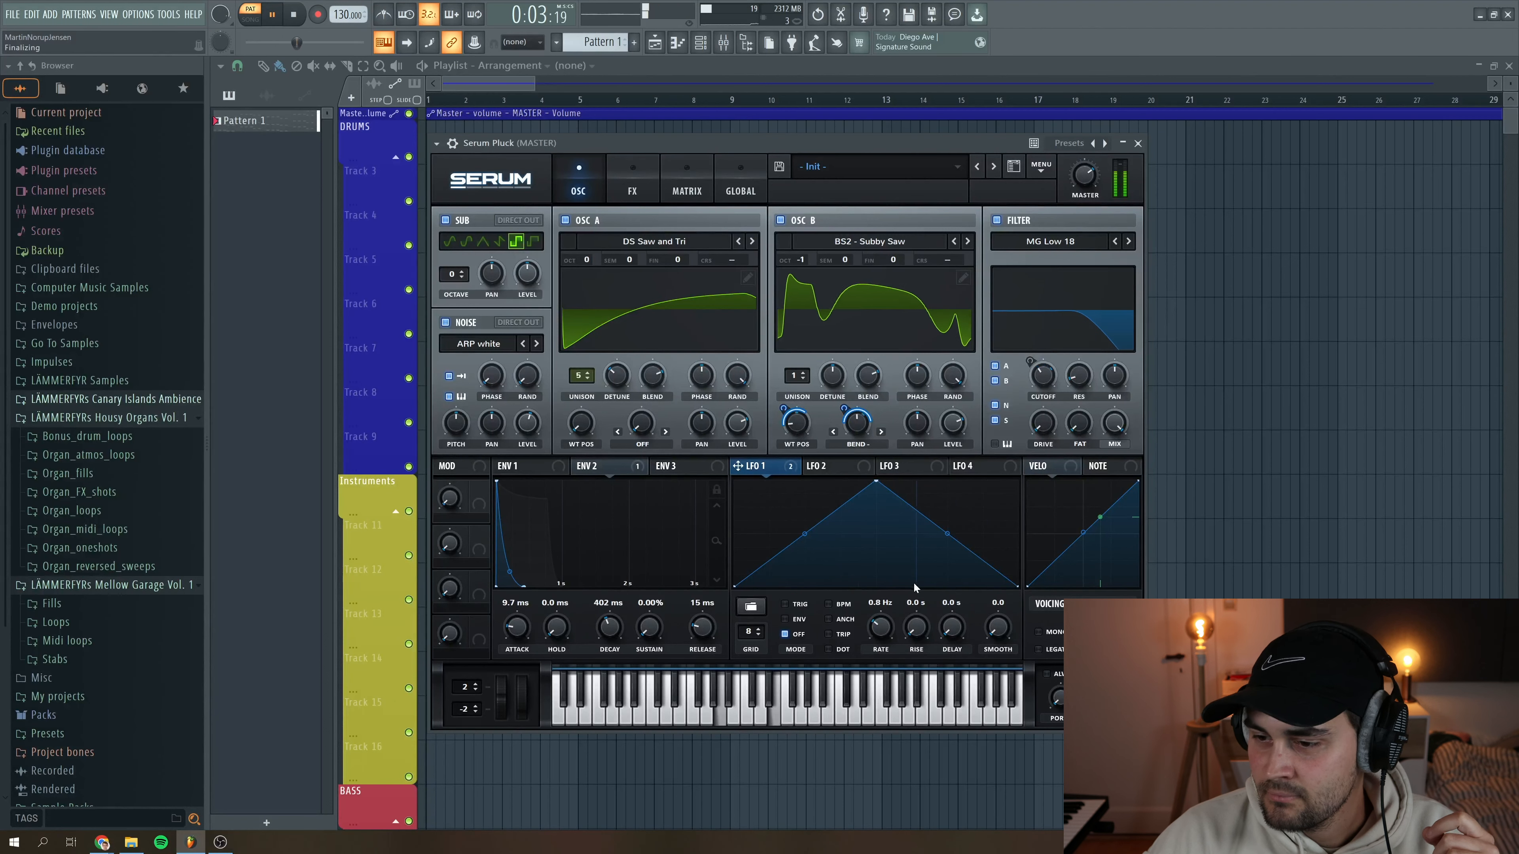
{"action": "key", "text": "space"}
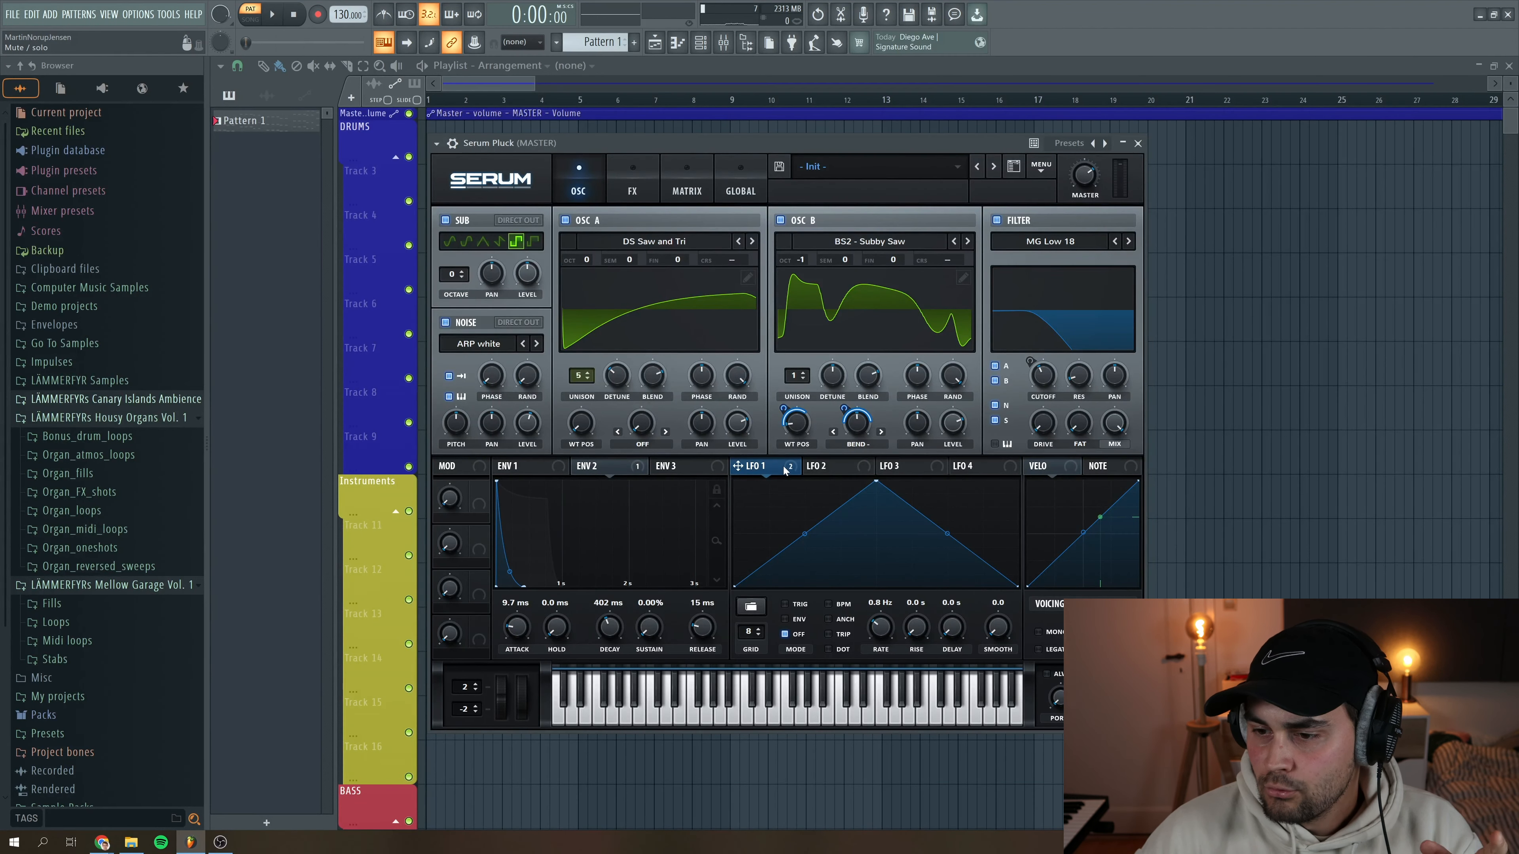
Assign LFO 1 to the fine tuning of oscillators B and A with small amounts of about 12 and 13
{"action": "mouse_move", "coordinate": [759, 469]}
{"action": "left_click_drag", "start_coordinate": [758, 469], "coordinate": [902, 328]}
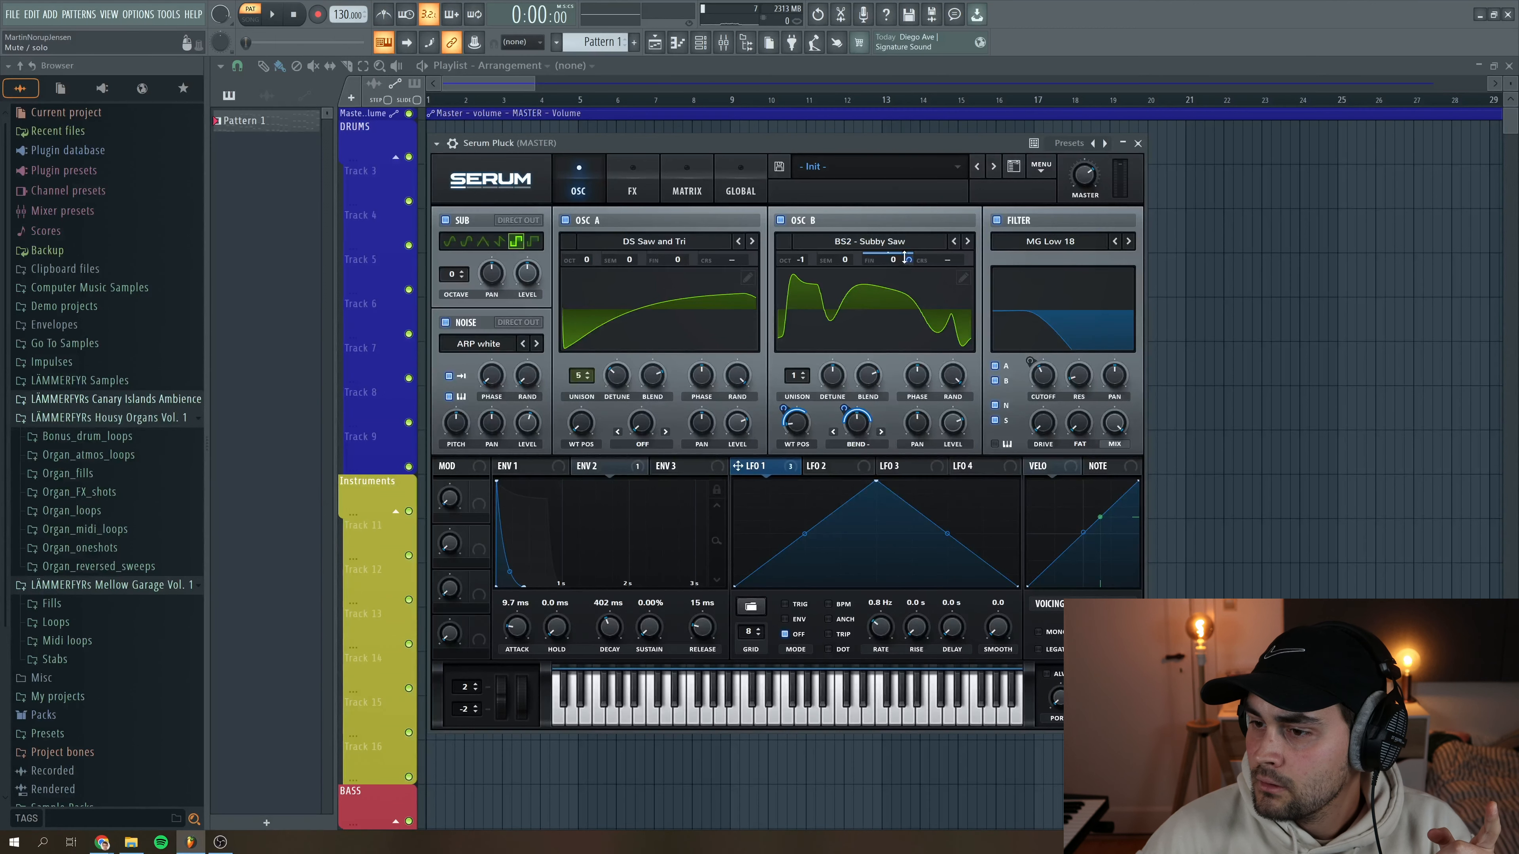
{"action": "left_click_drag", "start_coordinate": [911, 258], "coordinate": [915, 266]}
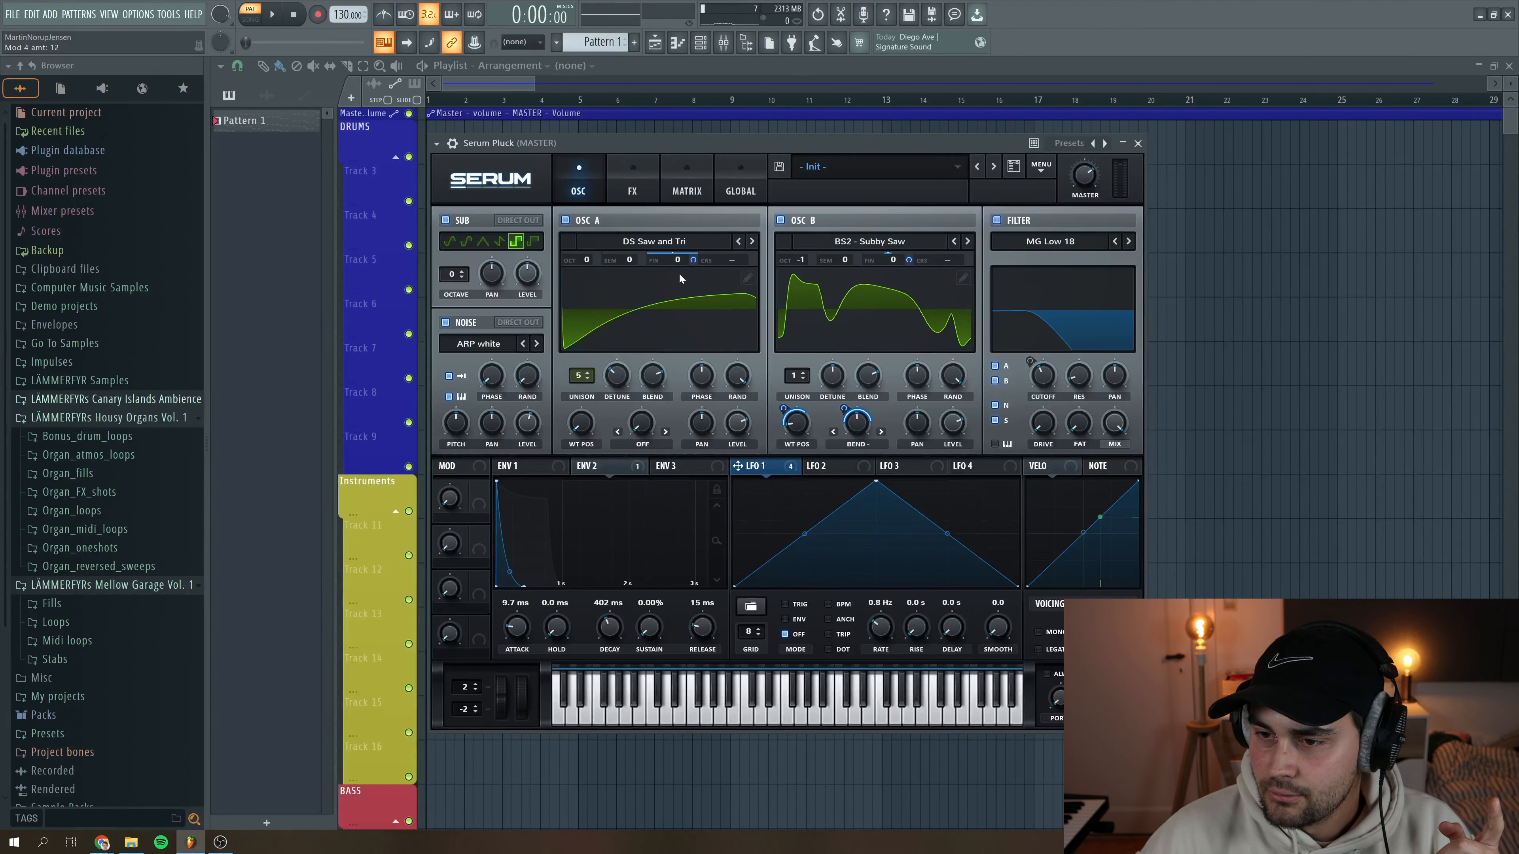
{"action": "left_click_drag", "start_coordinate": [696, 261], "coordinate": [707, 306]}
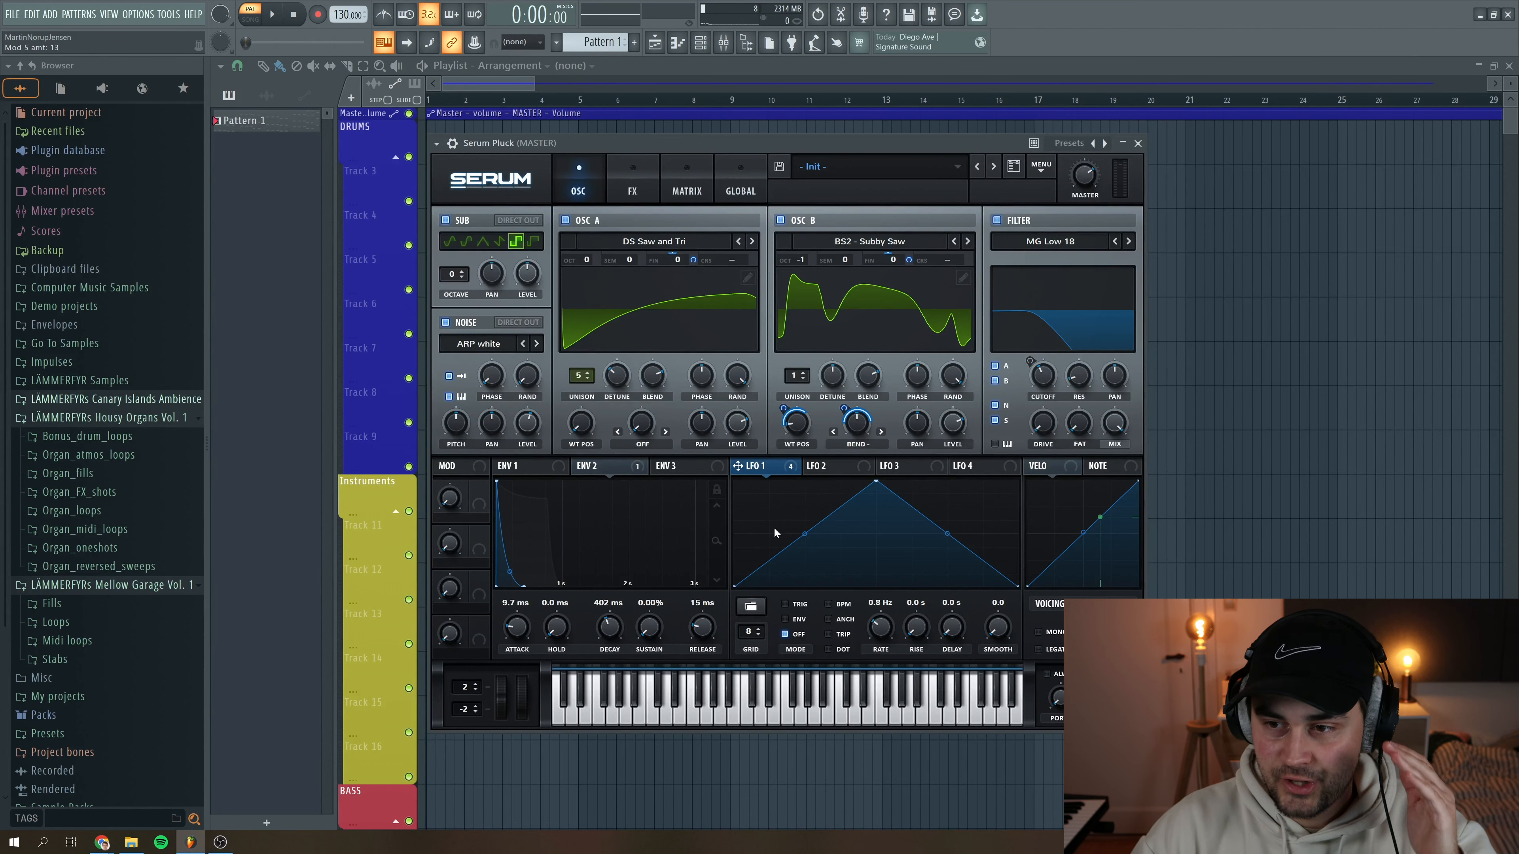
Enable the Hyper/Dimension effect with a hyper mix of about 29% and compare the pattern with the effect bypassed and active
{"action": "left_click", "coordinate": [632, 182]}
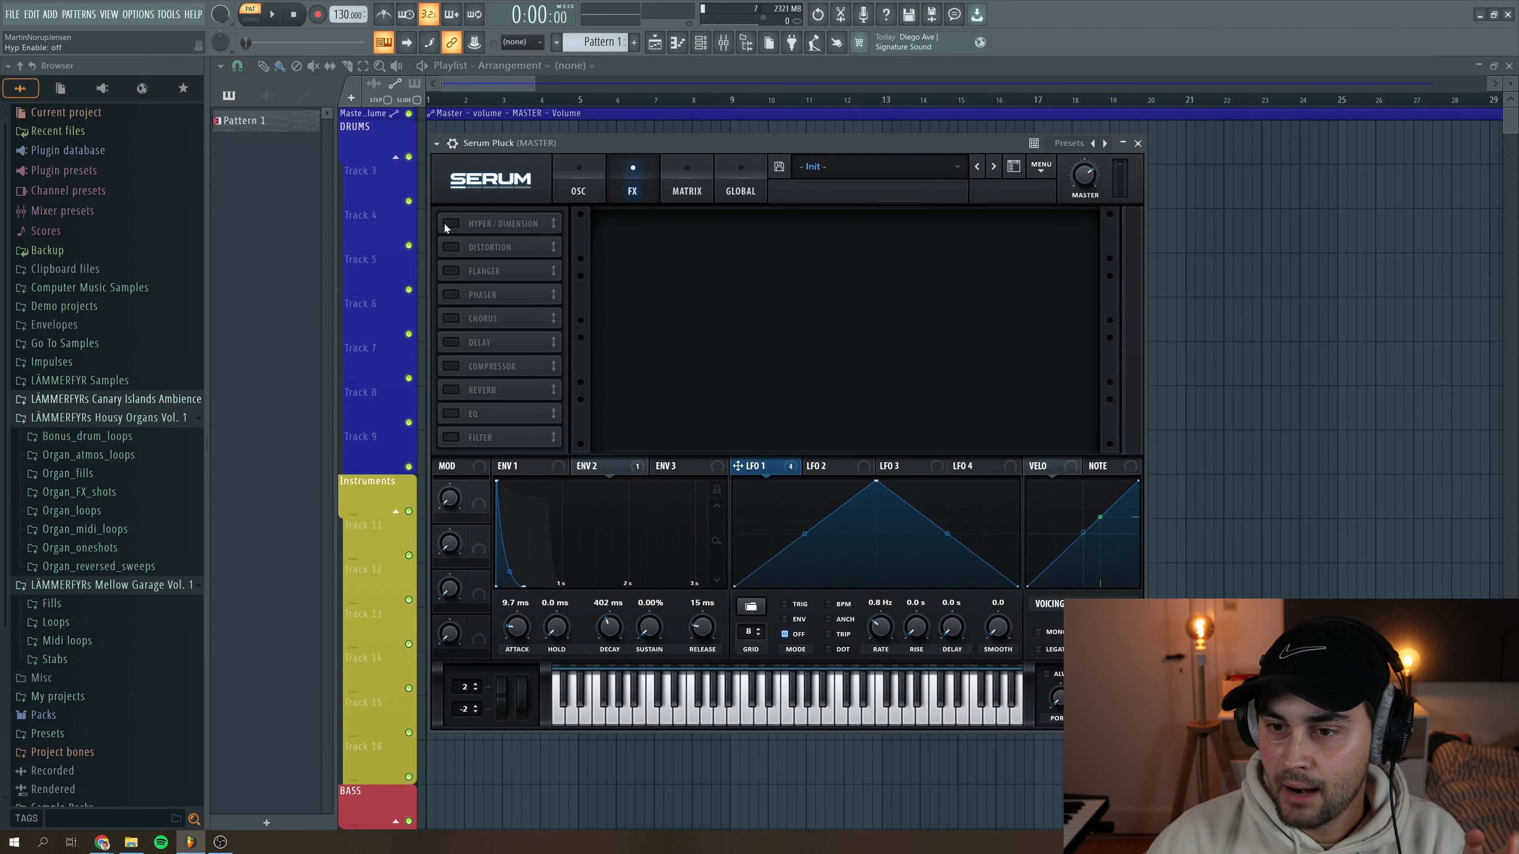
{"action": "left_click", "coordinate": [449, 224]}
{"action": "mouse_move", "coordinate": [874, 233]}
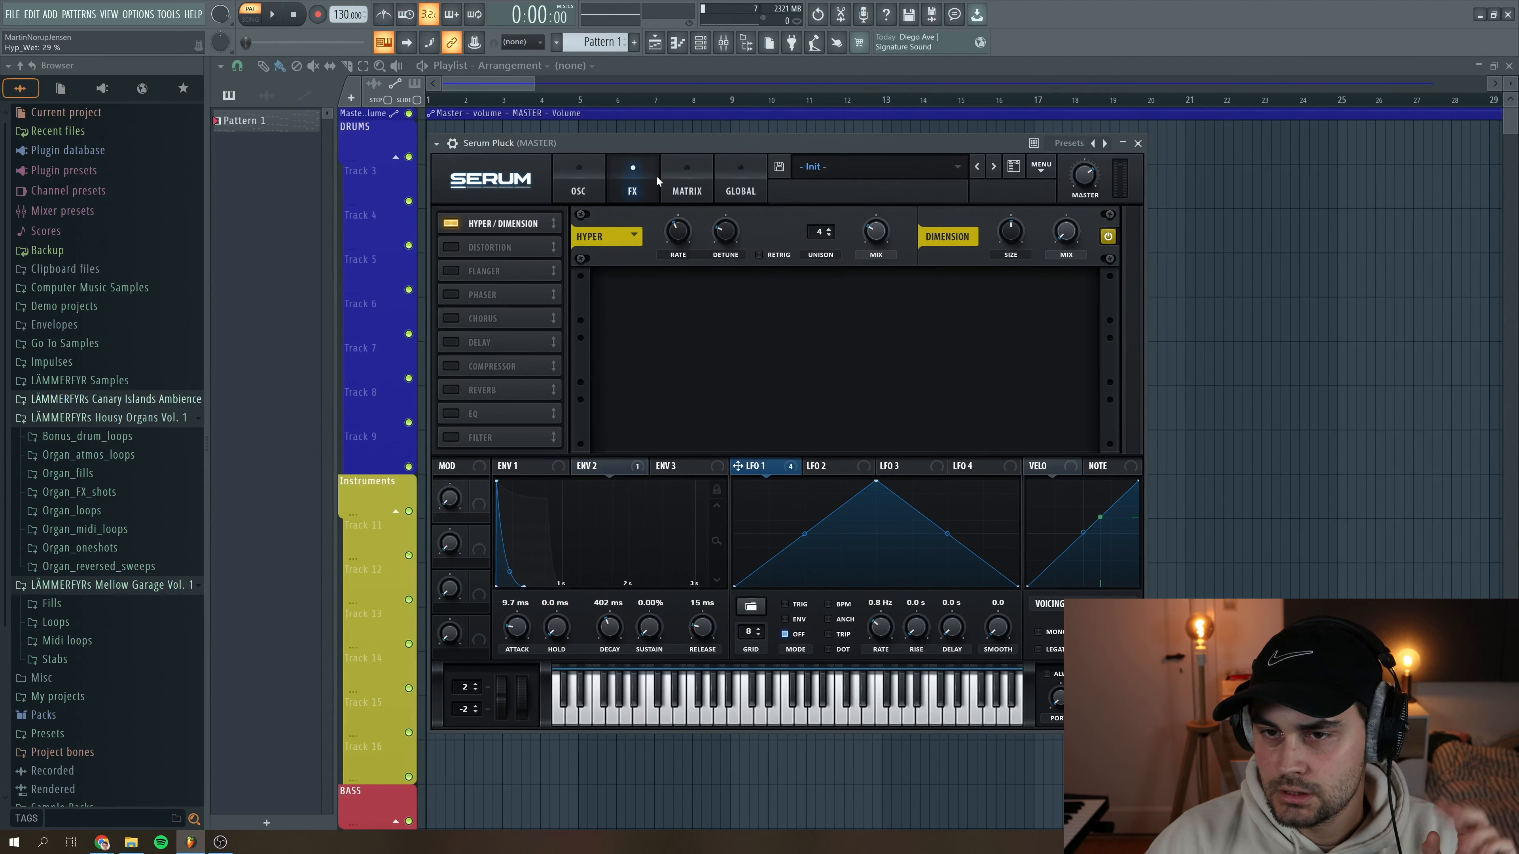
{"action": "left_click", "coordinate": [273, 18]}
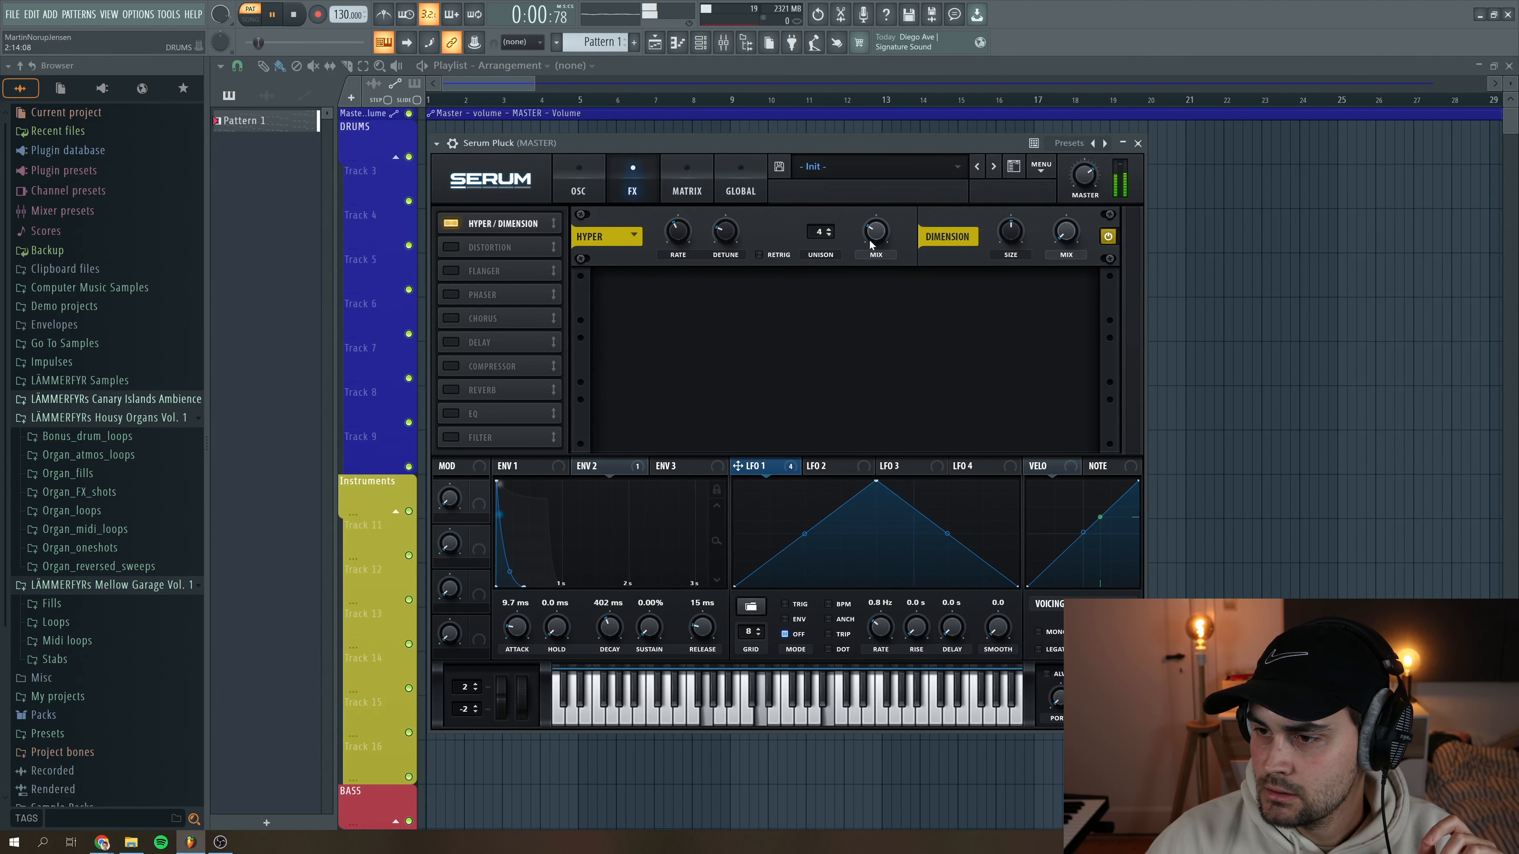
{"action": "left_click_drag", "start_coordinate": [874, 233], "coordinate": [876, 238]}
{"action": "left_click", "coordinate": [1108, 236]}
{"action": "left_click", "coordinate": [1107, 236]}
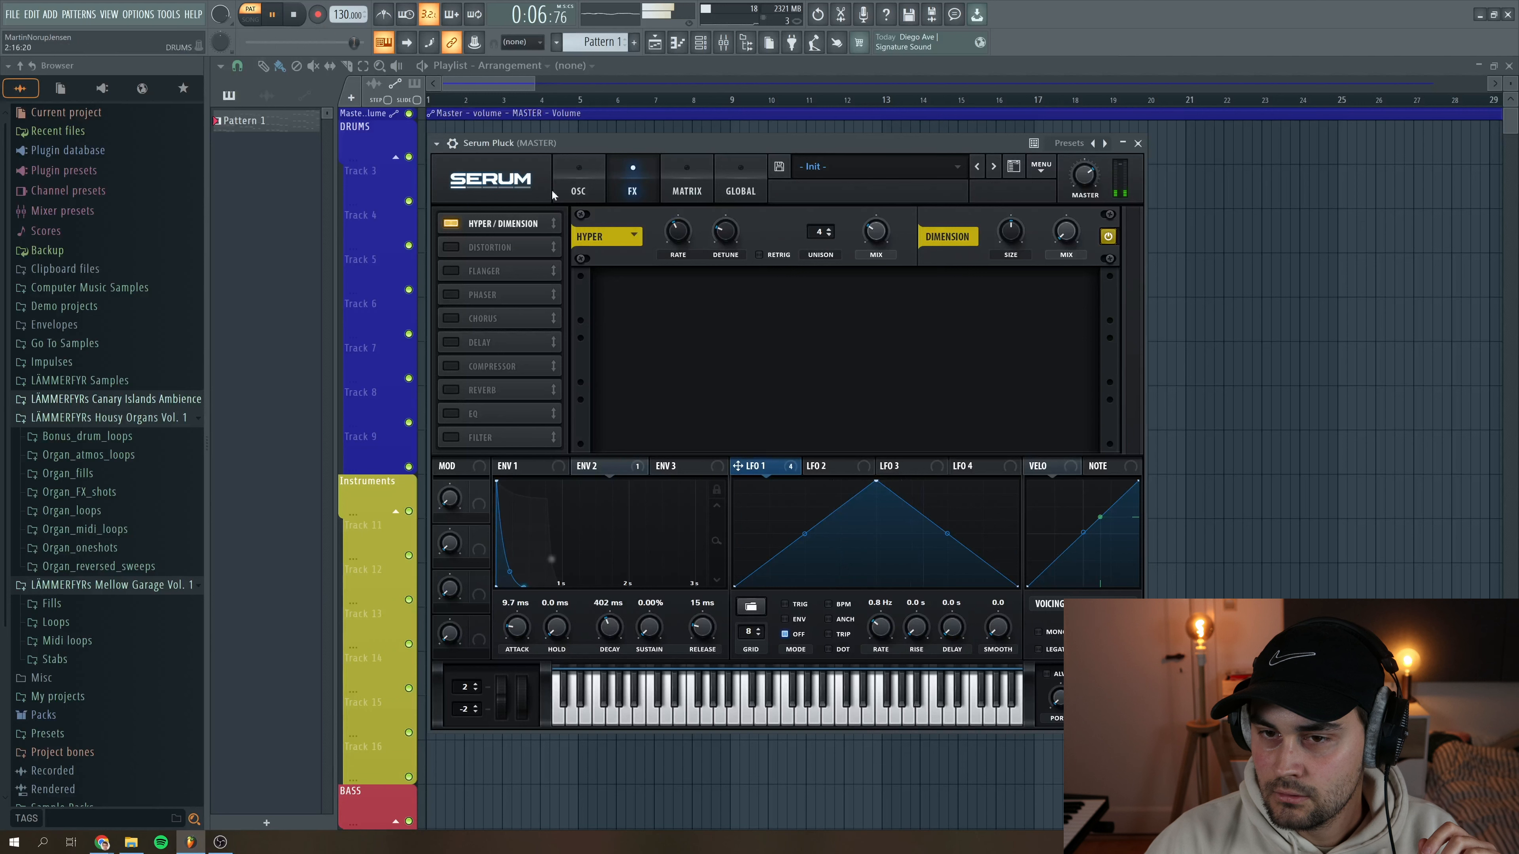
{"action": "key", "text": "space"}
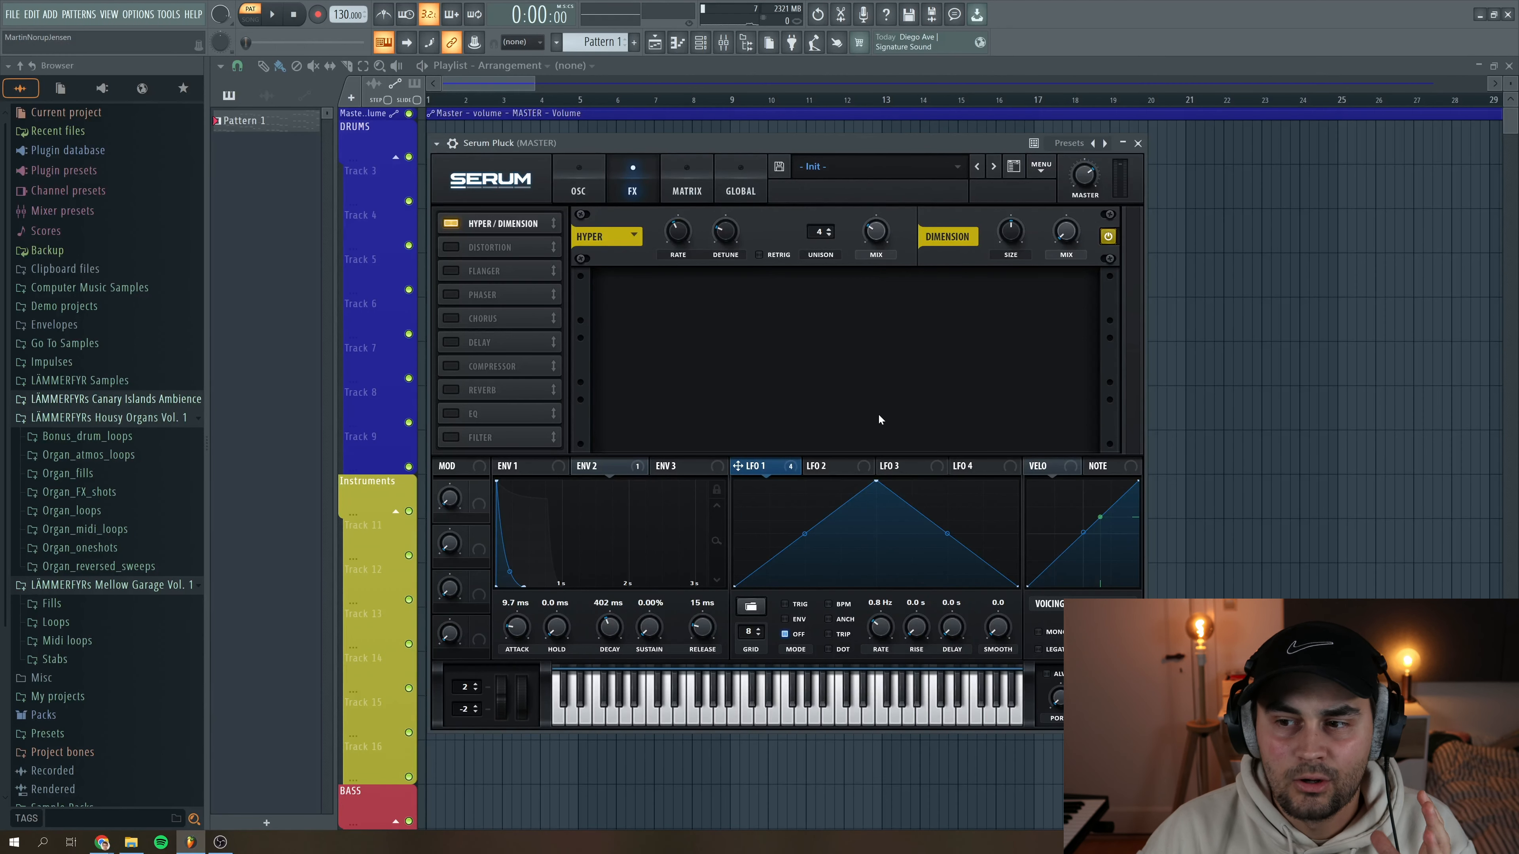
Enable the distortion in Downsample mode with a low drive and audition it on the pattern
{"action": "left_click", "coordinate": [452, 244]}
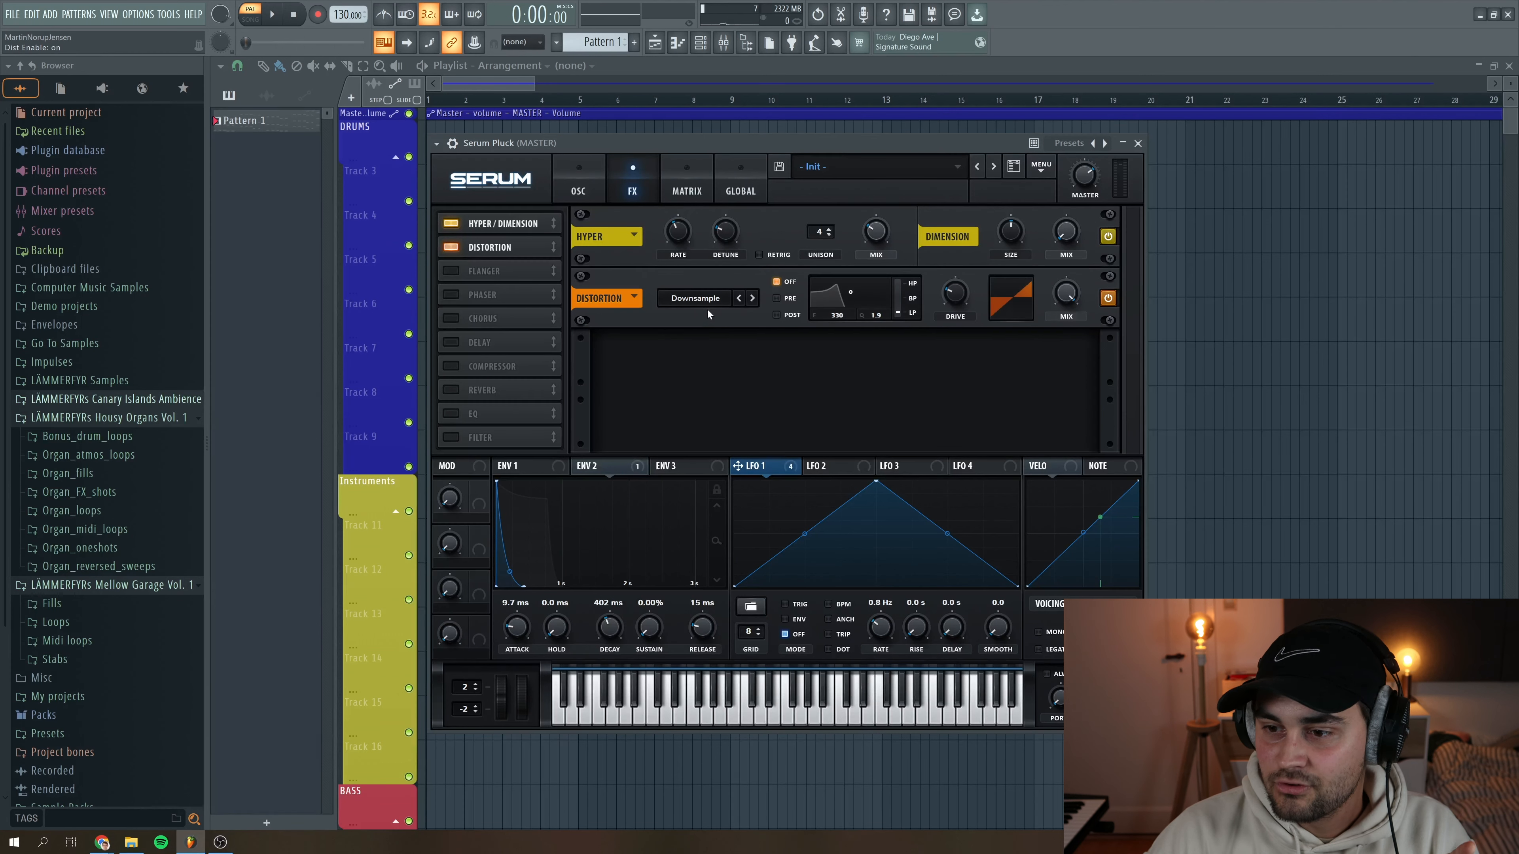
{"action": "mouse_move", "coordinate": [953, 299]}
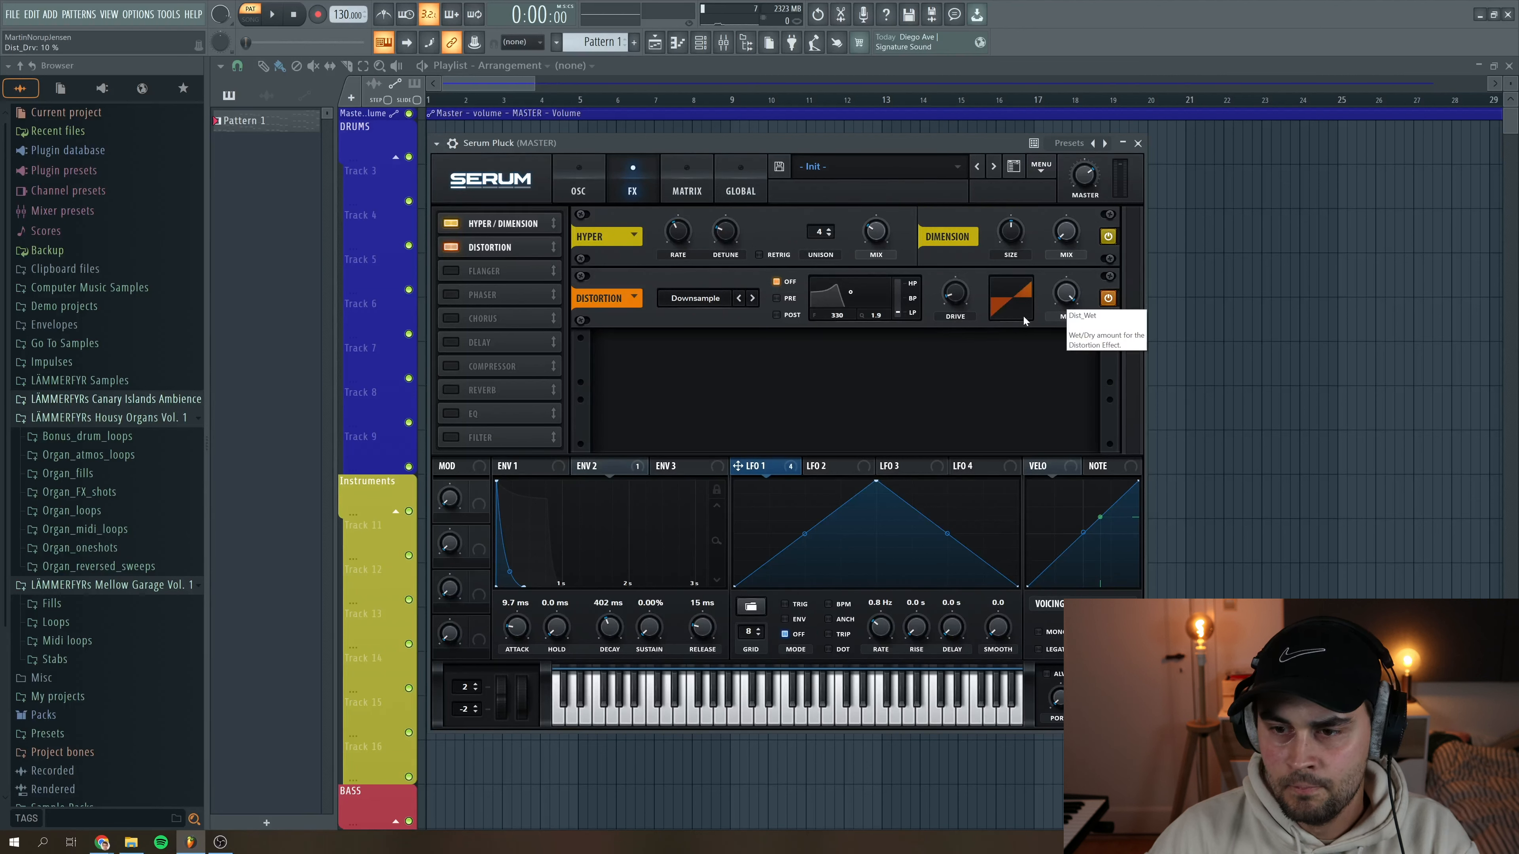
{"action": "left_click", "coordinate": [285, 18]}
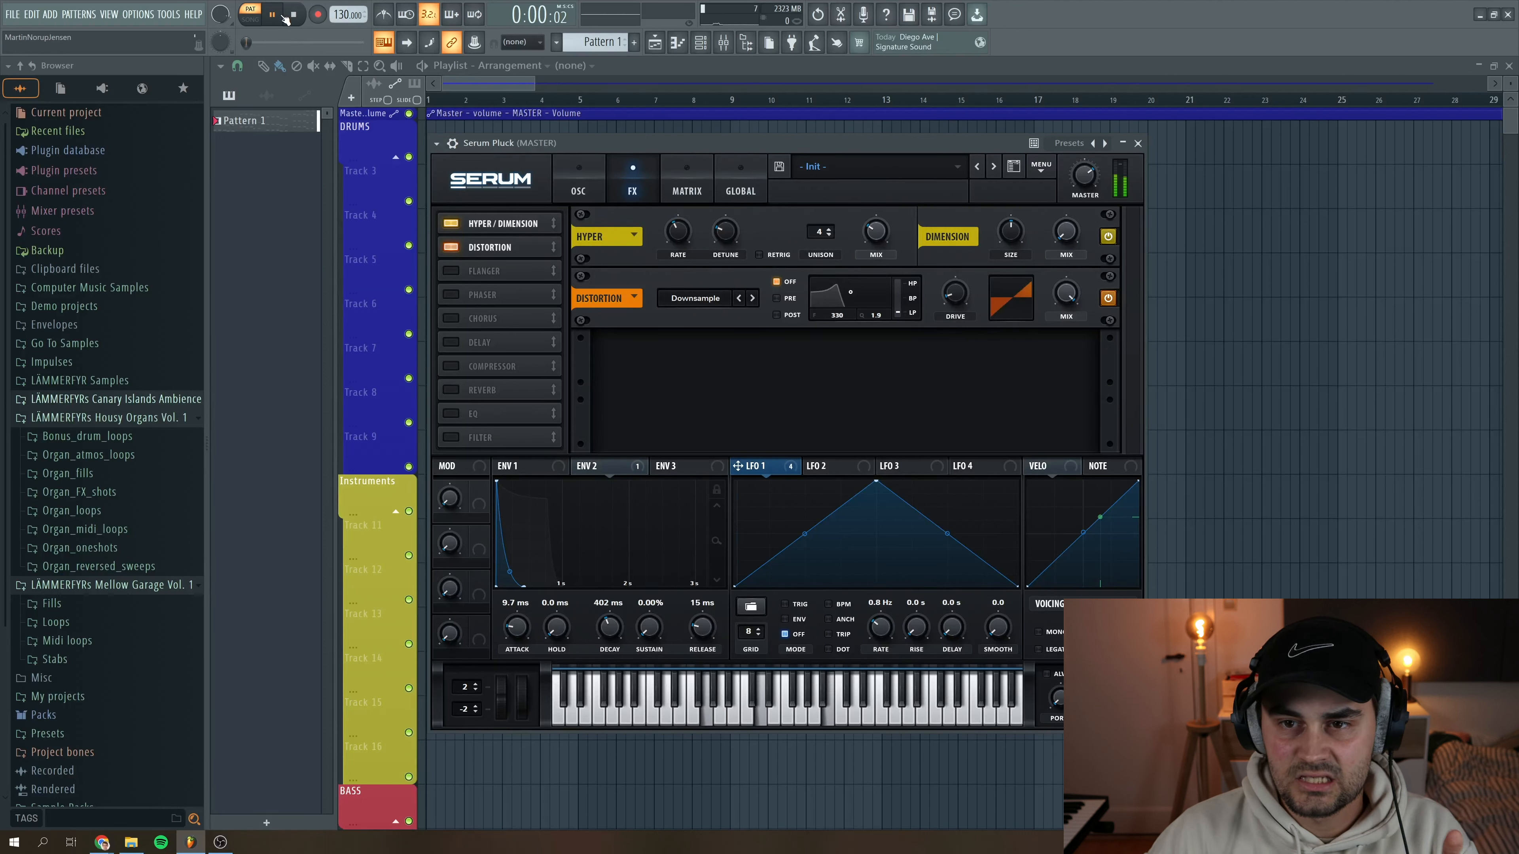
{"action": "left_click_drag", "start_coordinate": [960, 300], "coordinate": [964, 301]}
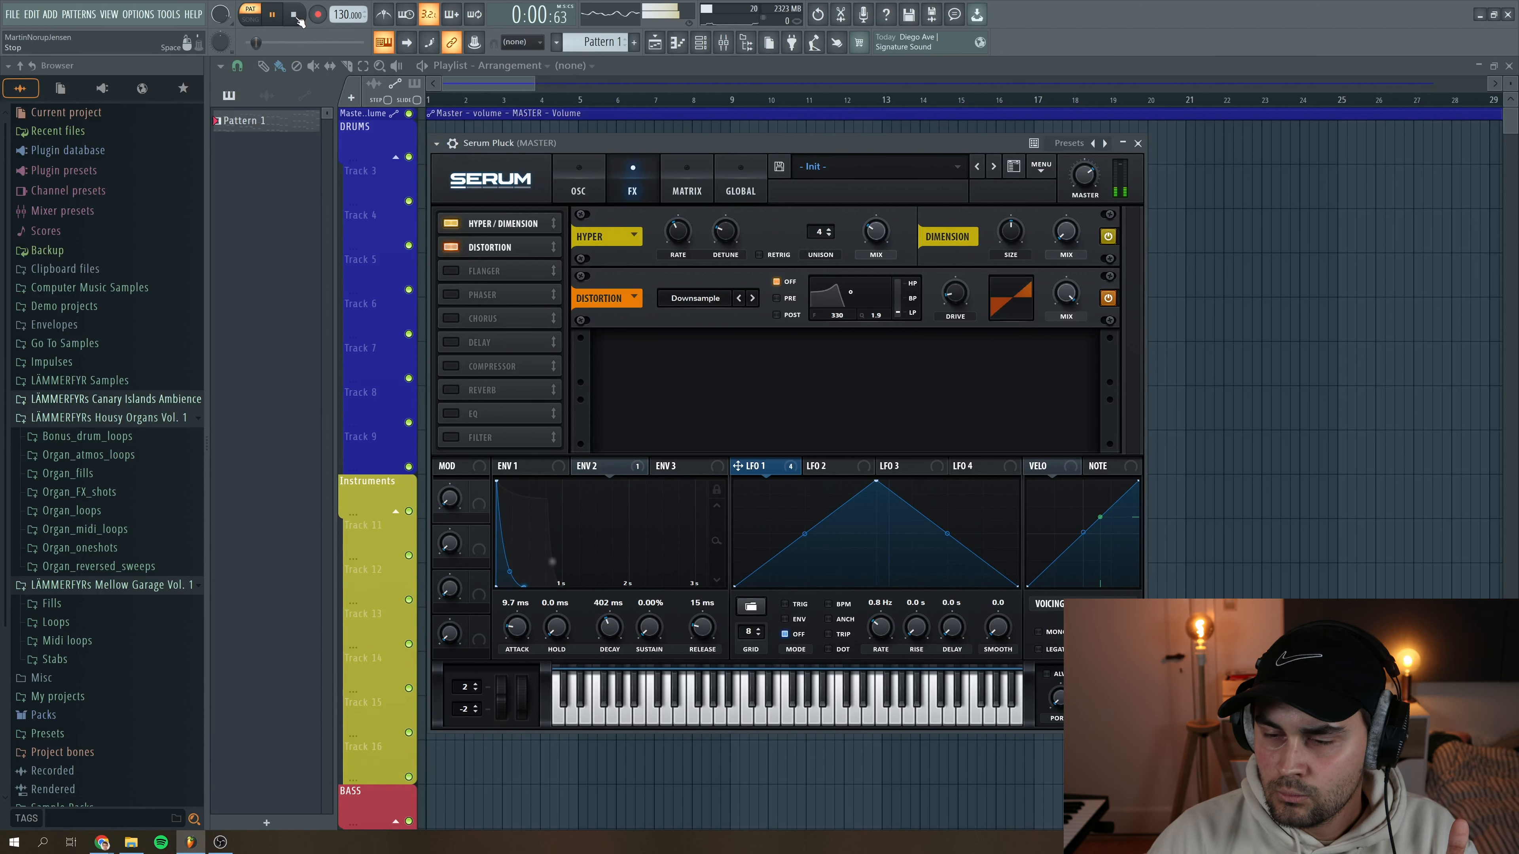
{"action": "key", "text": "space"}
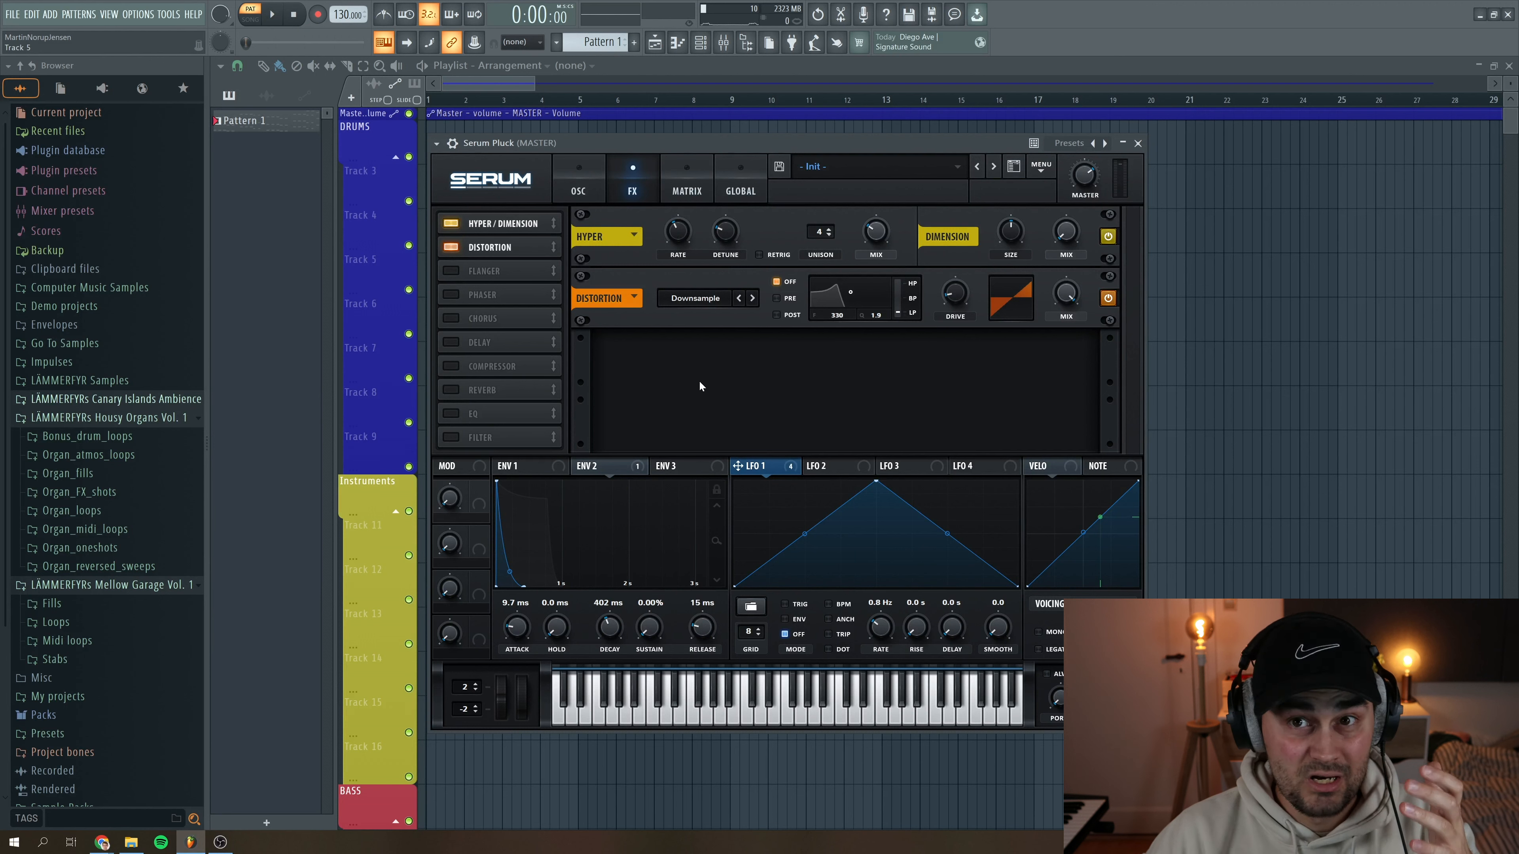
Enable the delay with a left time of 1/16, a right time of 1/8 and a feedback of about 29%
{"action": "left_click", "coordinate": [457, 342]}
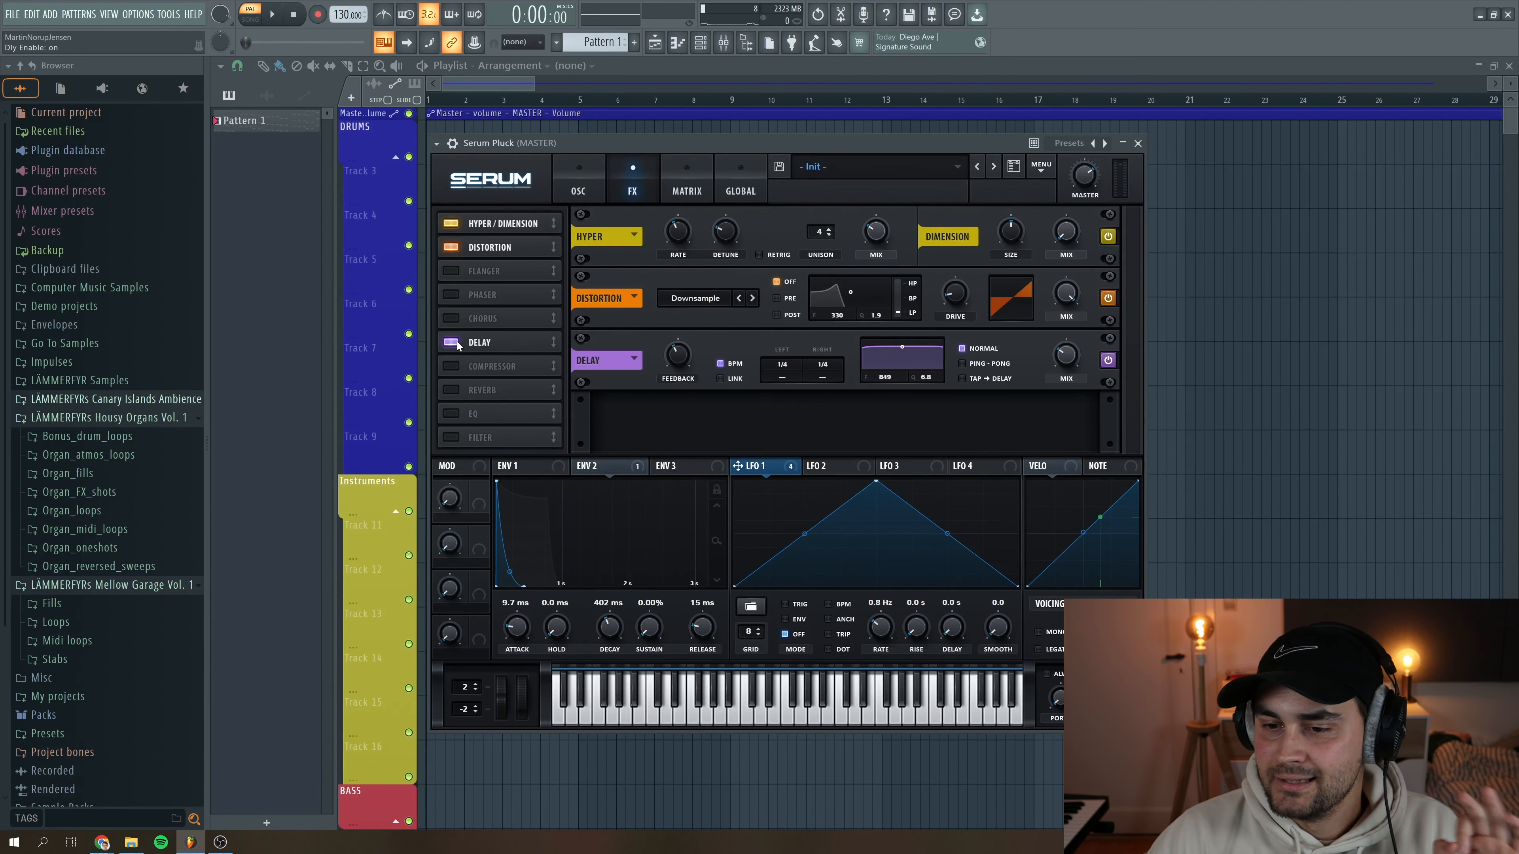
{"action": "left_click_drag", "start_coordinate": [792, 355], "coordinate": [794, 412]}
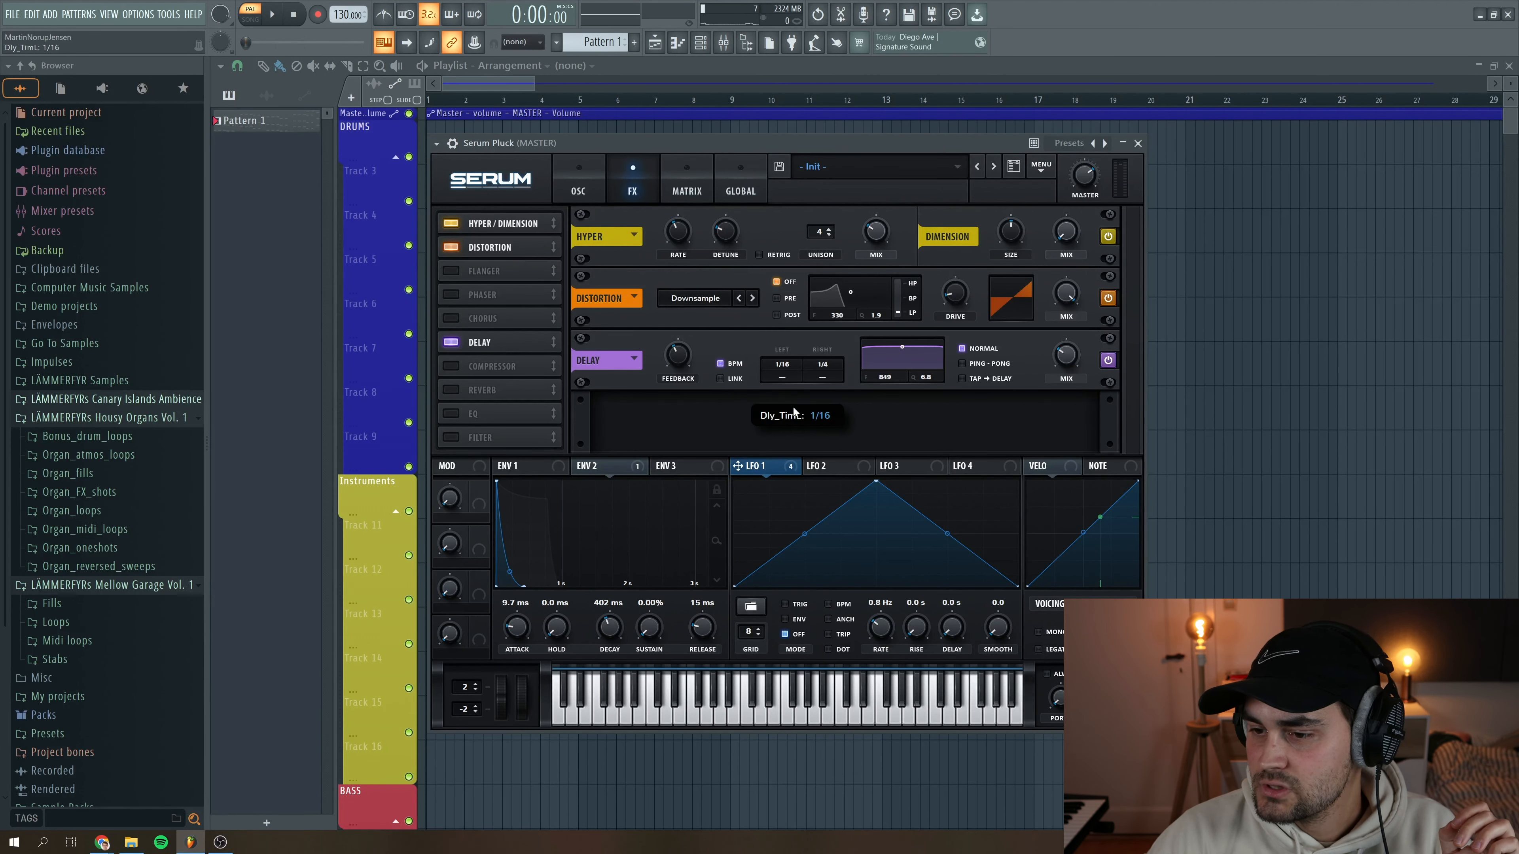
{"action": "mouse_move", "coordinate": [822, 362]}
{"action": "left_mouse_down"}
{"action": "mouse_move", "coordinate": [823, 335]}
{"action": "mouse_move", "coordinate": [829, 368]}
{"action": "left_mouse_up"}
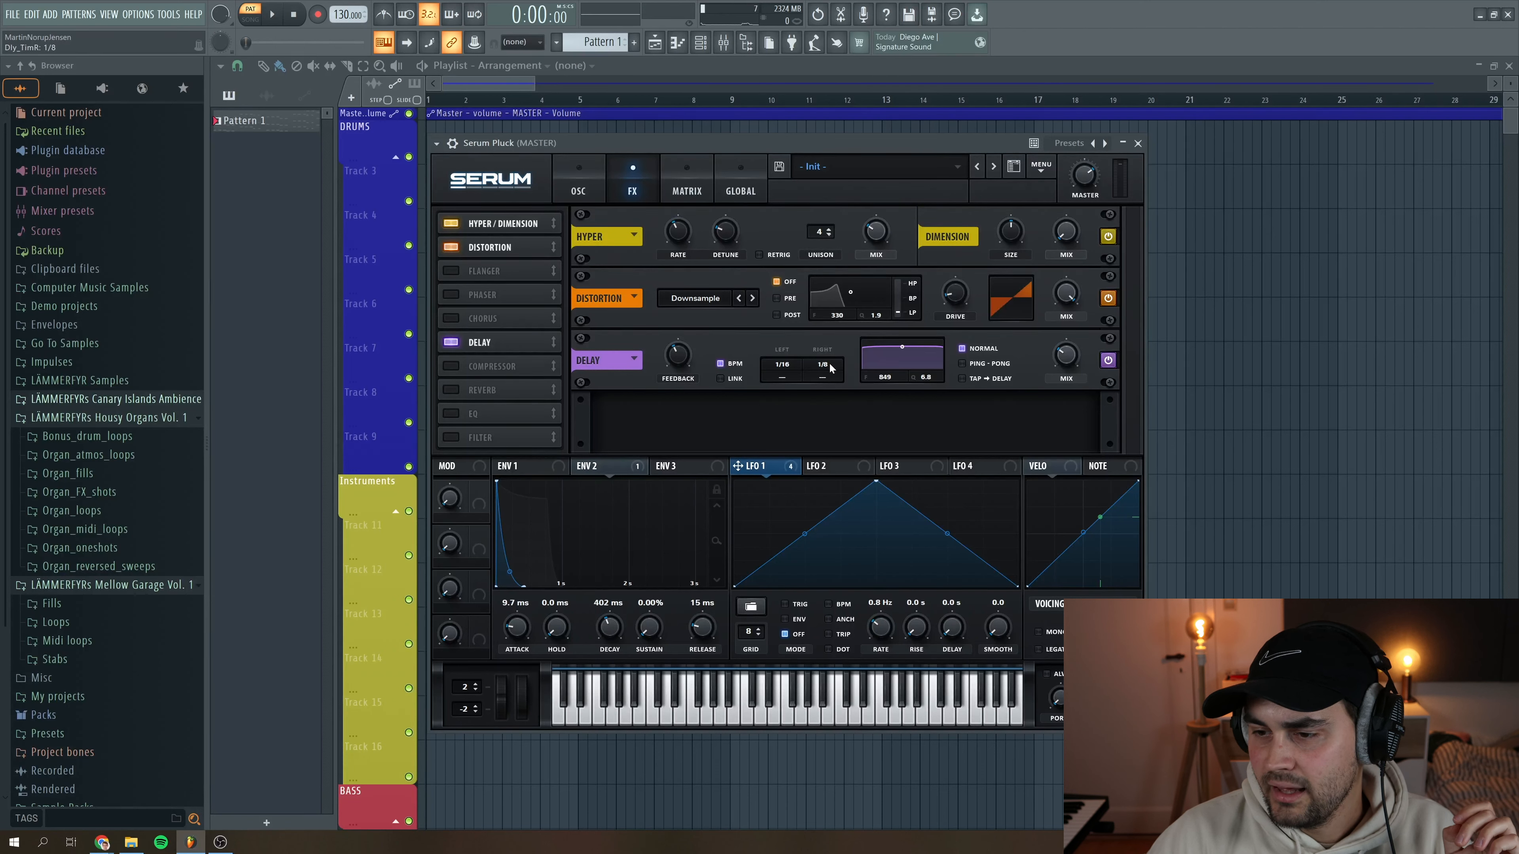
{"action": "mouse_move", "coordinate": [674, 357]}
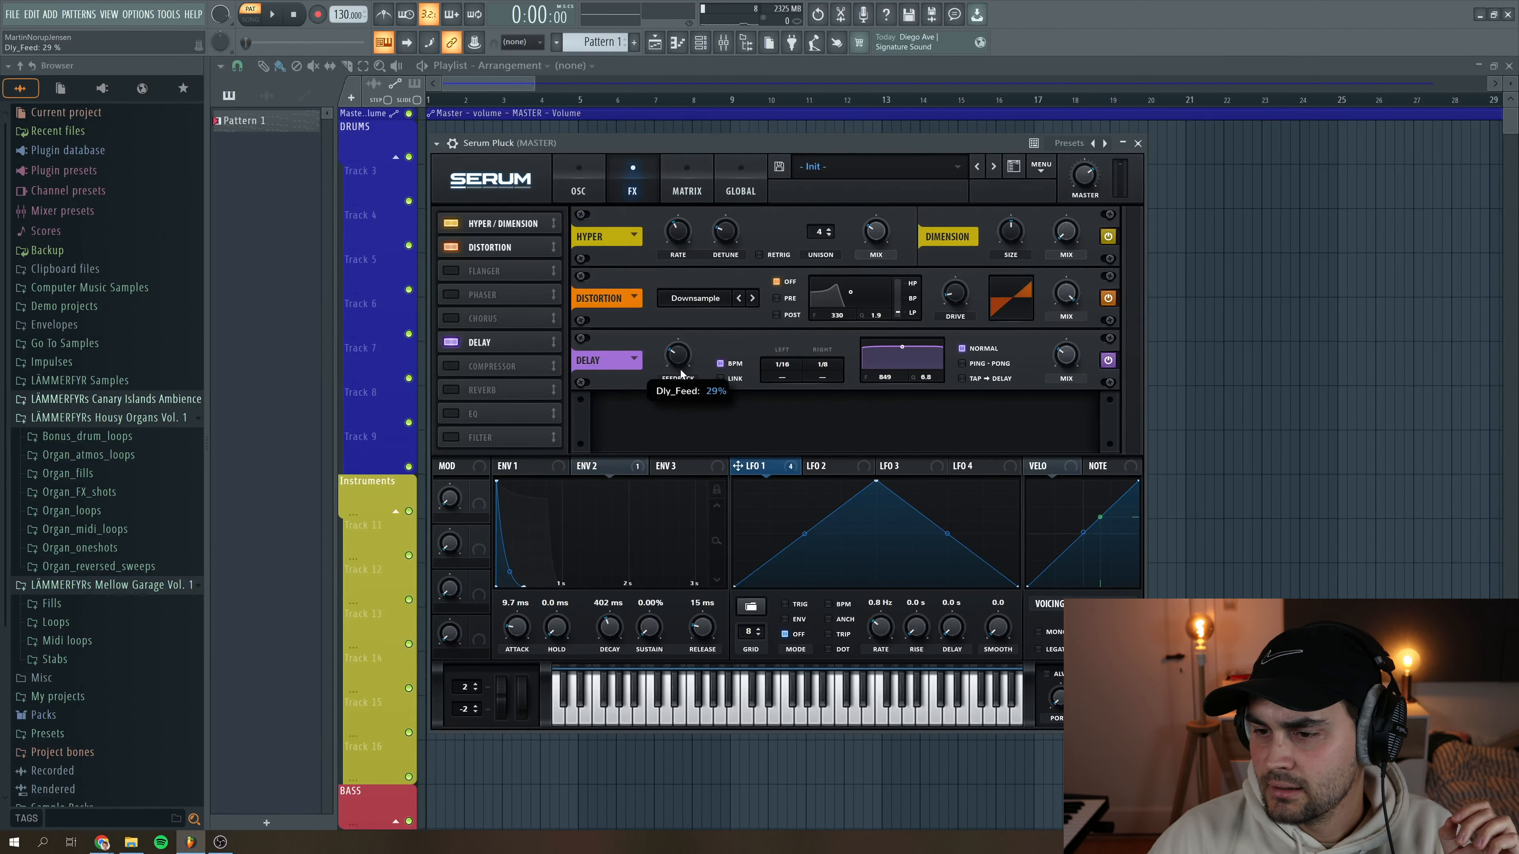
Switch the delay to ping-pong, set its filter to about 1222 Hz with a bandwidth of 4.3, and audition the pattern
{"action": "left_click", "coordinate": [962, 363]}
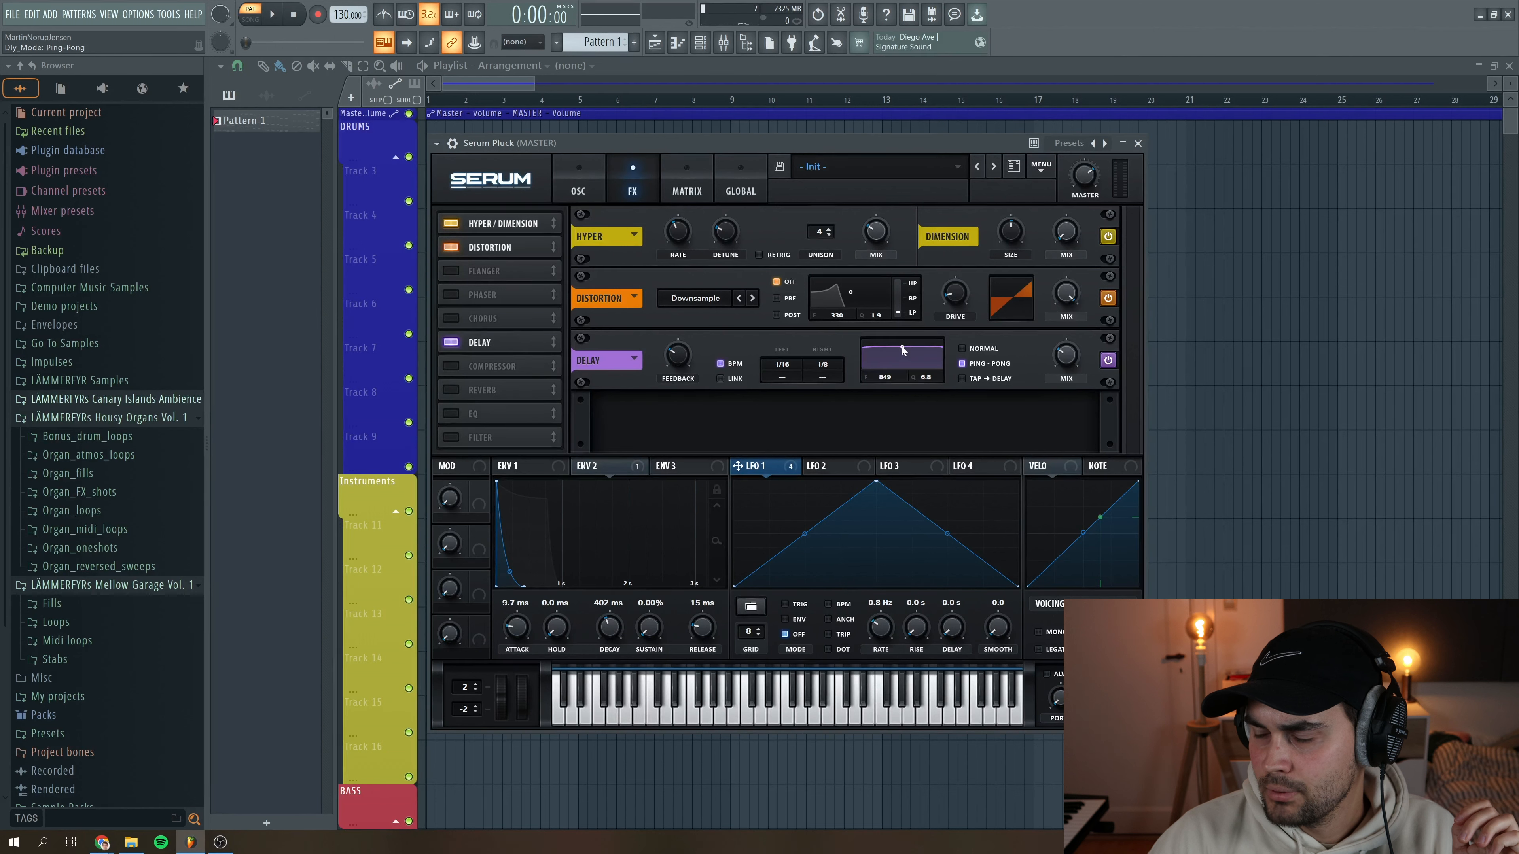
{"action": "left_click_drag", "start_coordinate": [902, 346], "coordinate": [904, 354]}
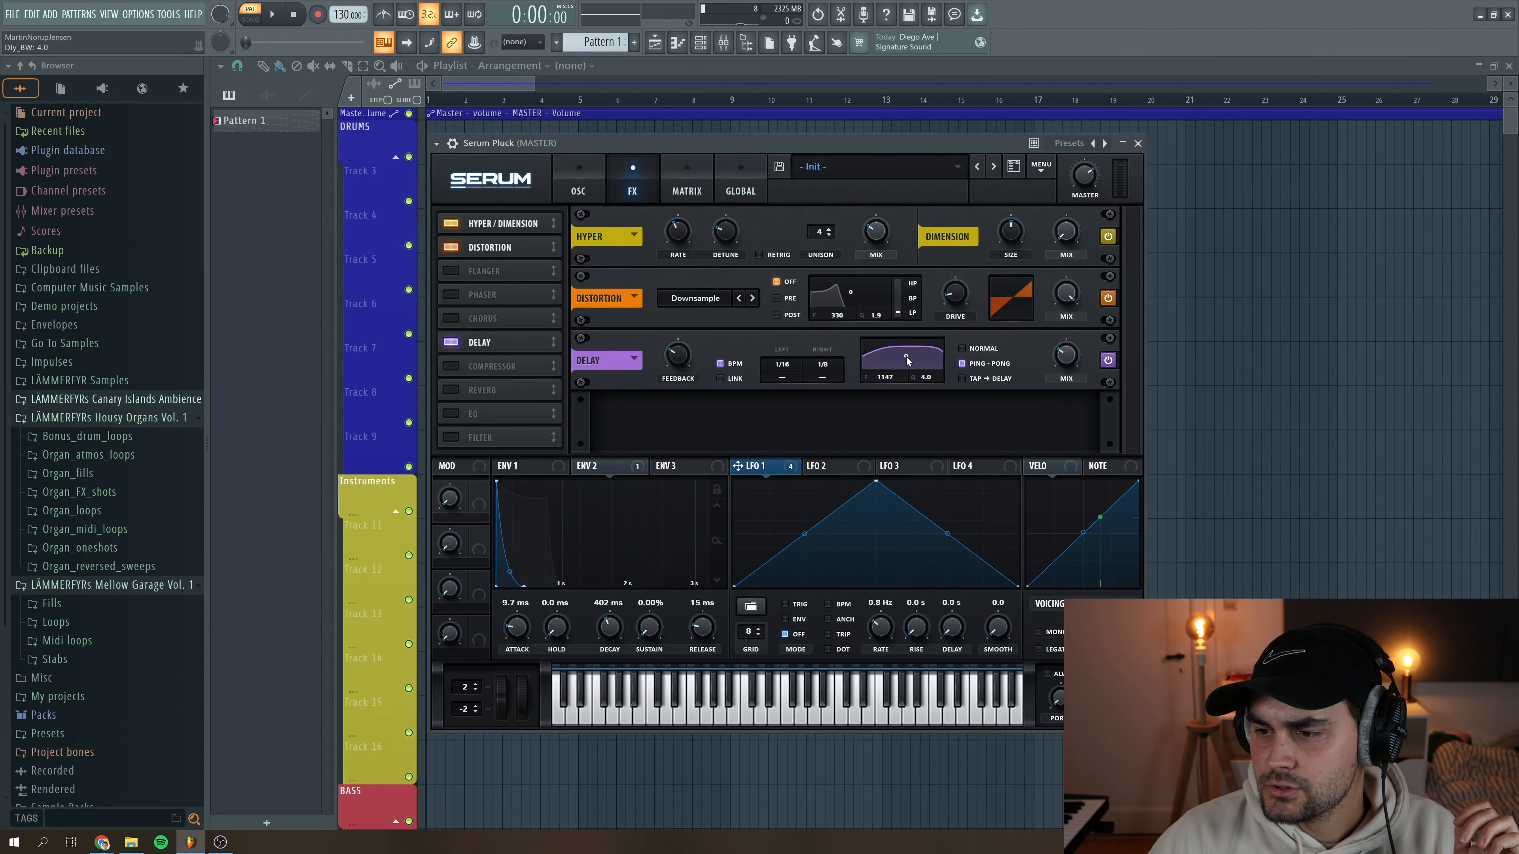
{"action": "mouse_move", "coordinate": [1065, 359]}
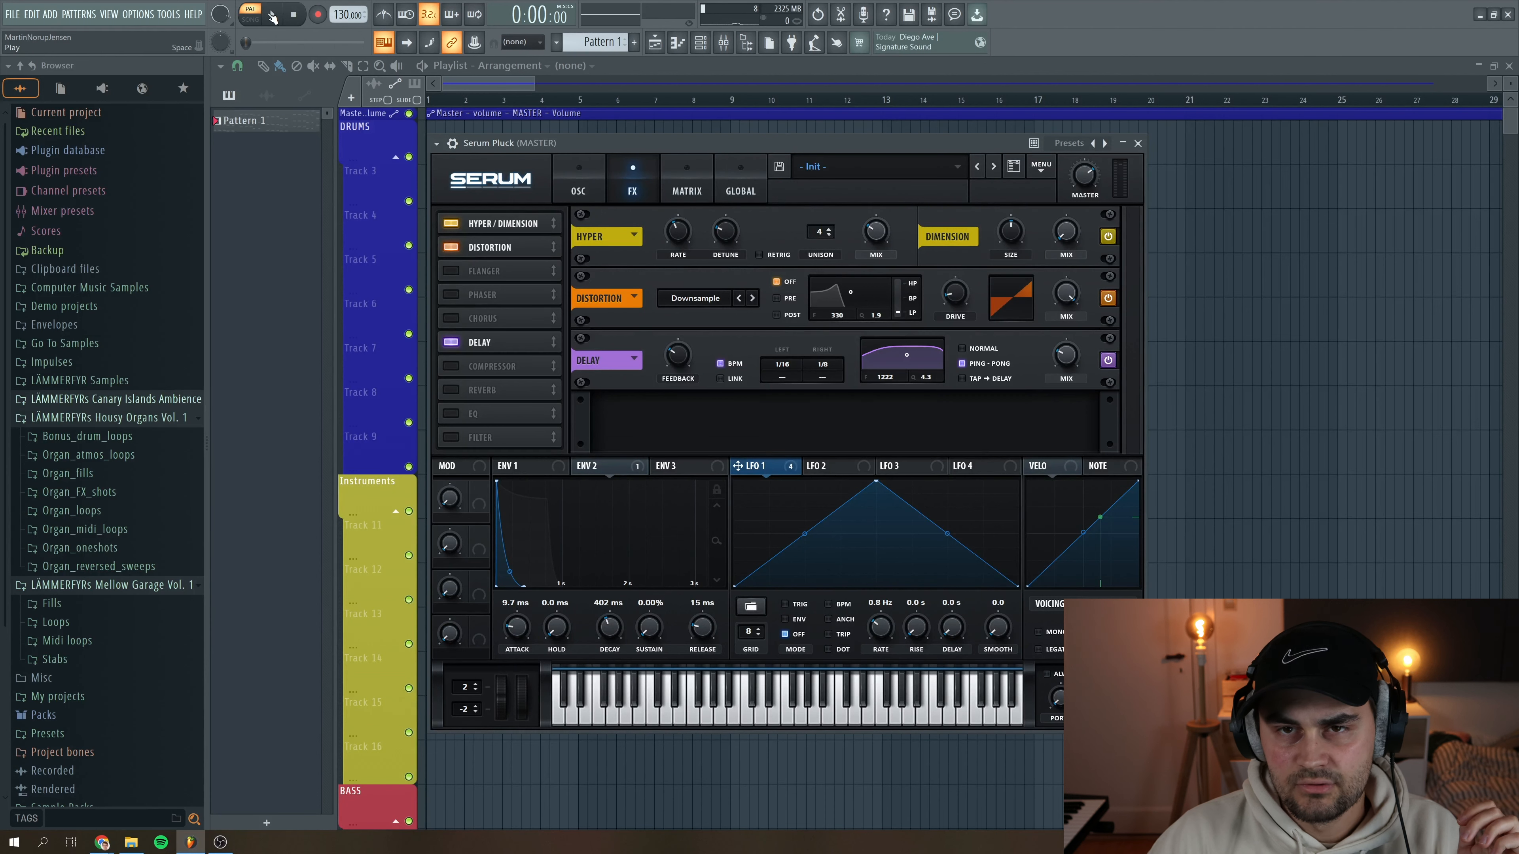
{"action": "left_click", "coordinate": [274, 18]}
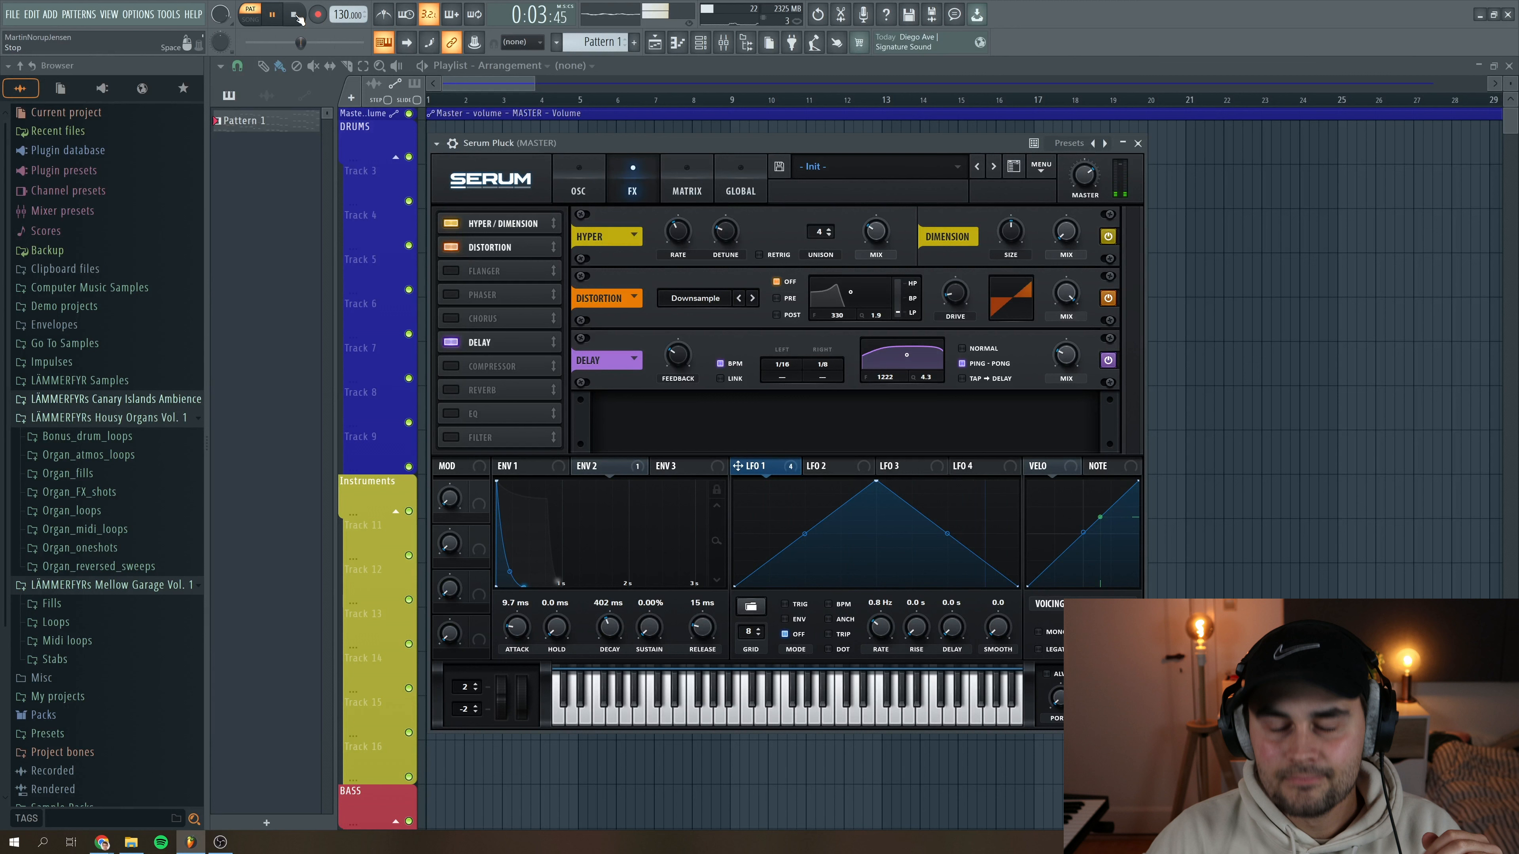
{"action": "left_click", "coordinate": [295, 17]}
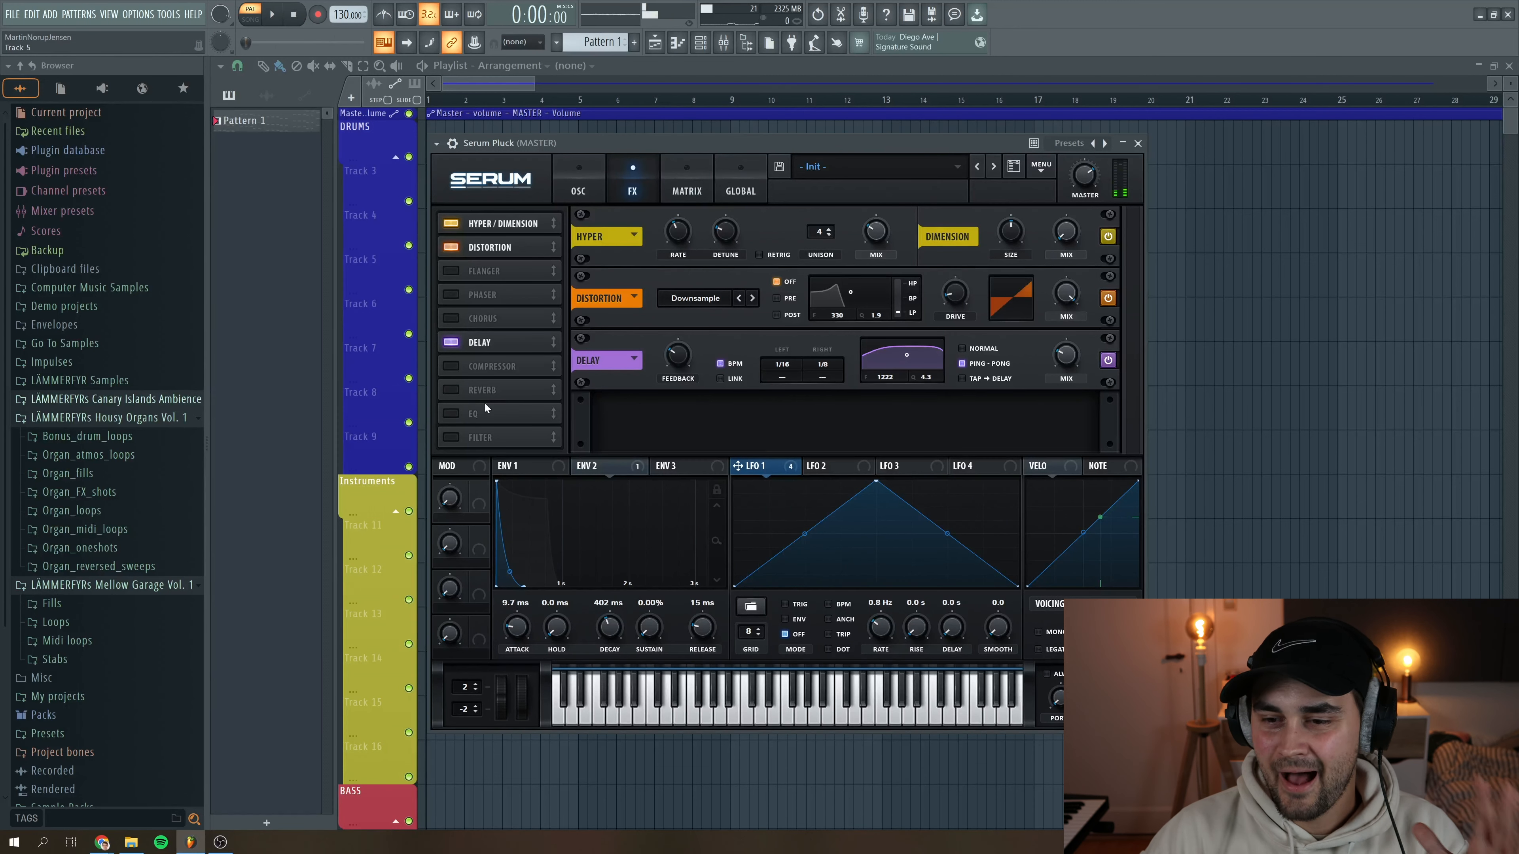
Enable the reverb in Plate mode, adjust its low cut and set the width to about 36%, auditioning the pattern
{"action": "left_click", "coordinate": [452, 389]}
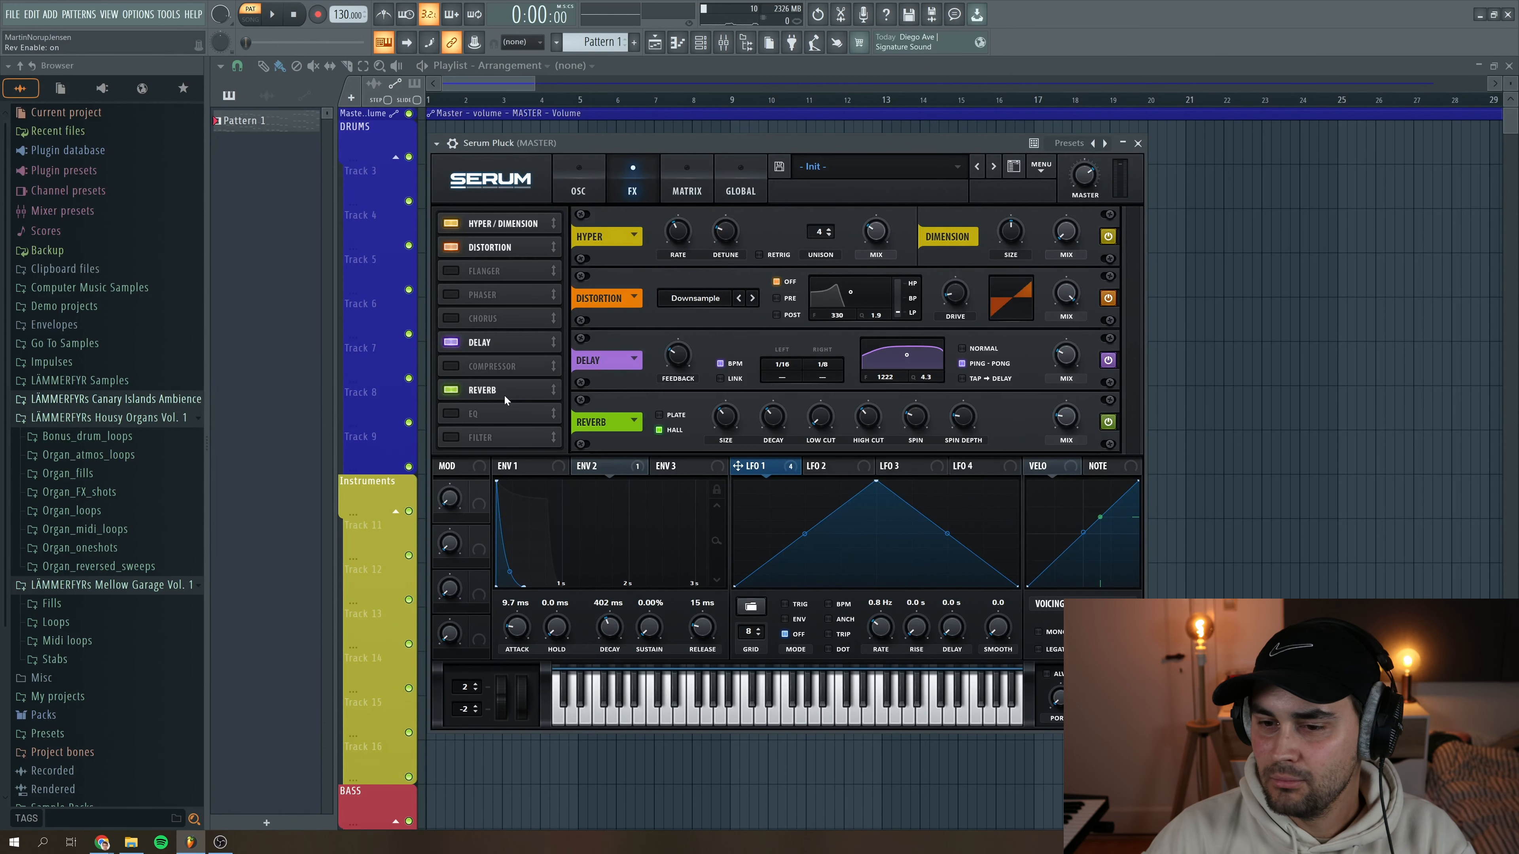
{"action": "left_click", "coordinate": [659, 414]}
{"action": "left_click_drag", "start_coordinate": [821, 412], "coordinate": [820, 401]}
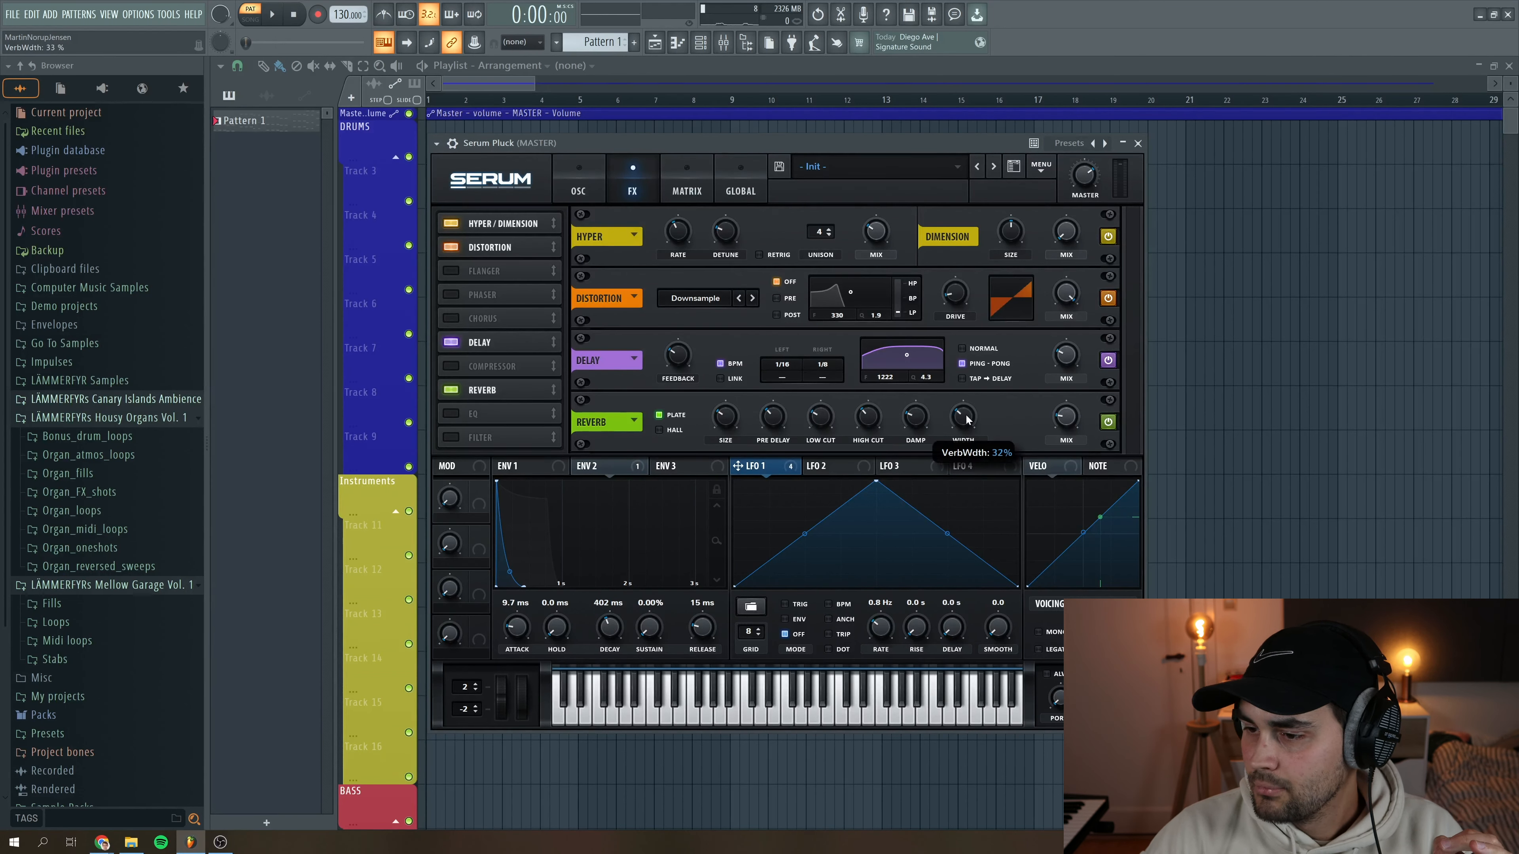
{"action": "key", "text": "space"}
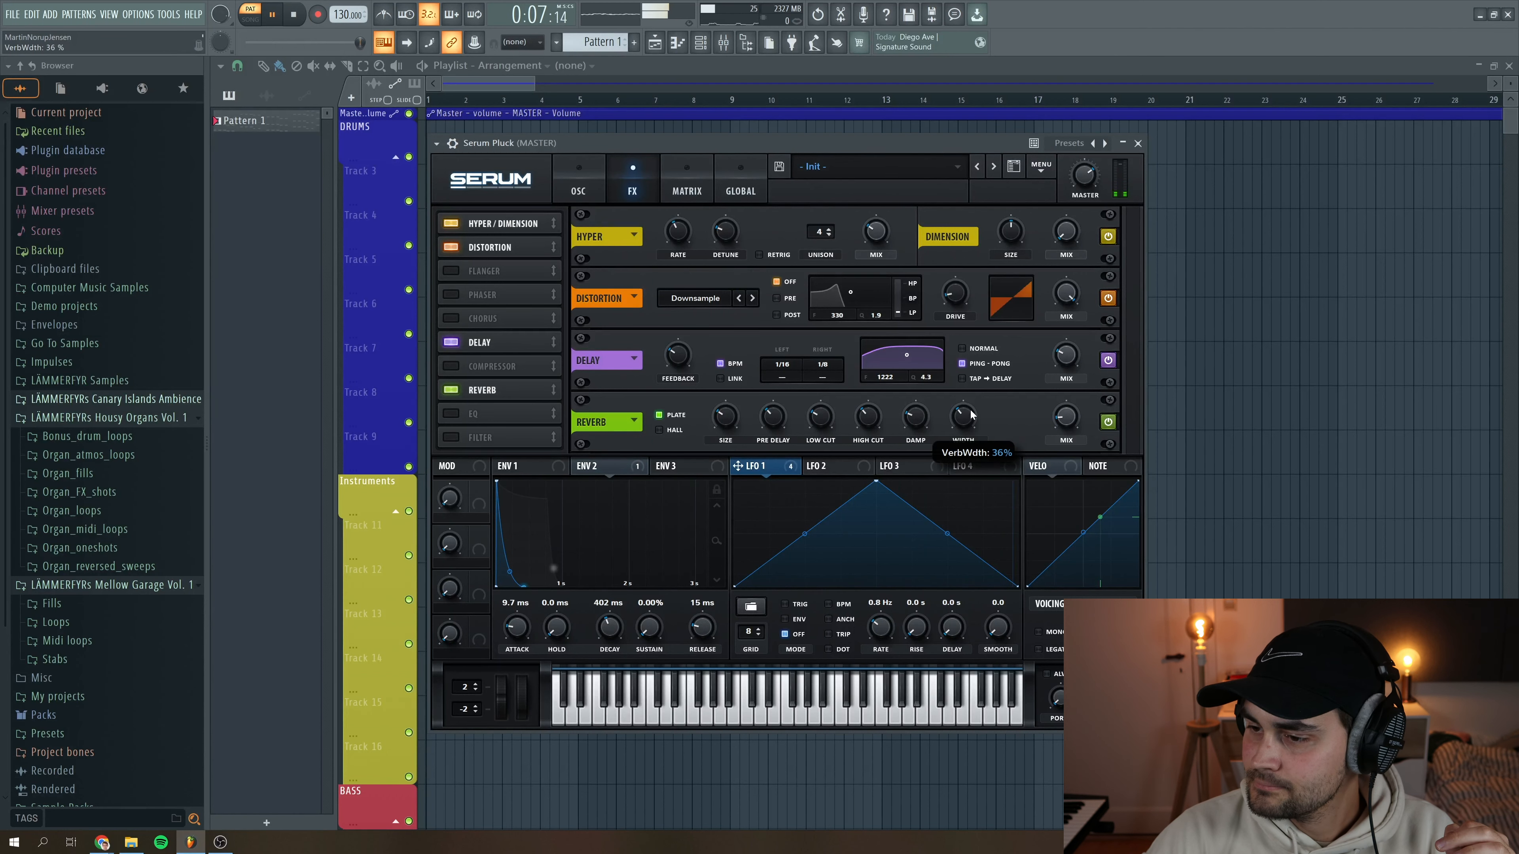
{"action": "left_click", "coordinate": [293, 17]}
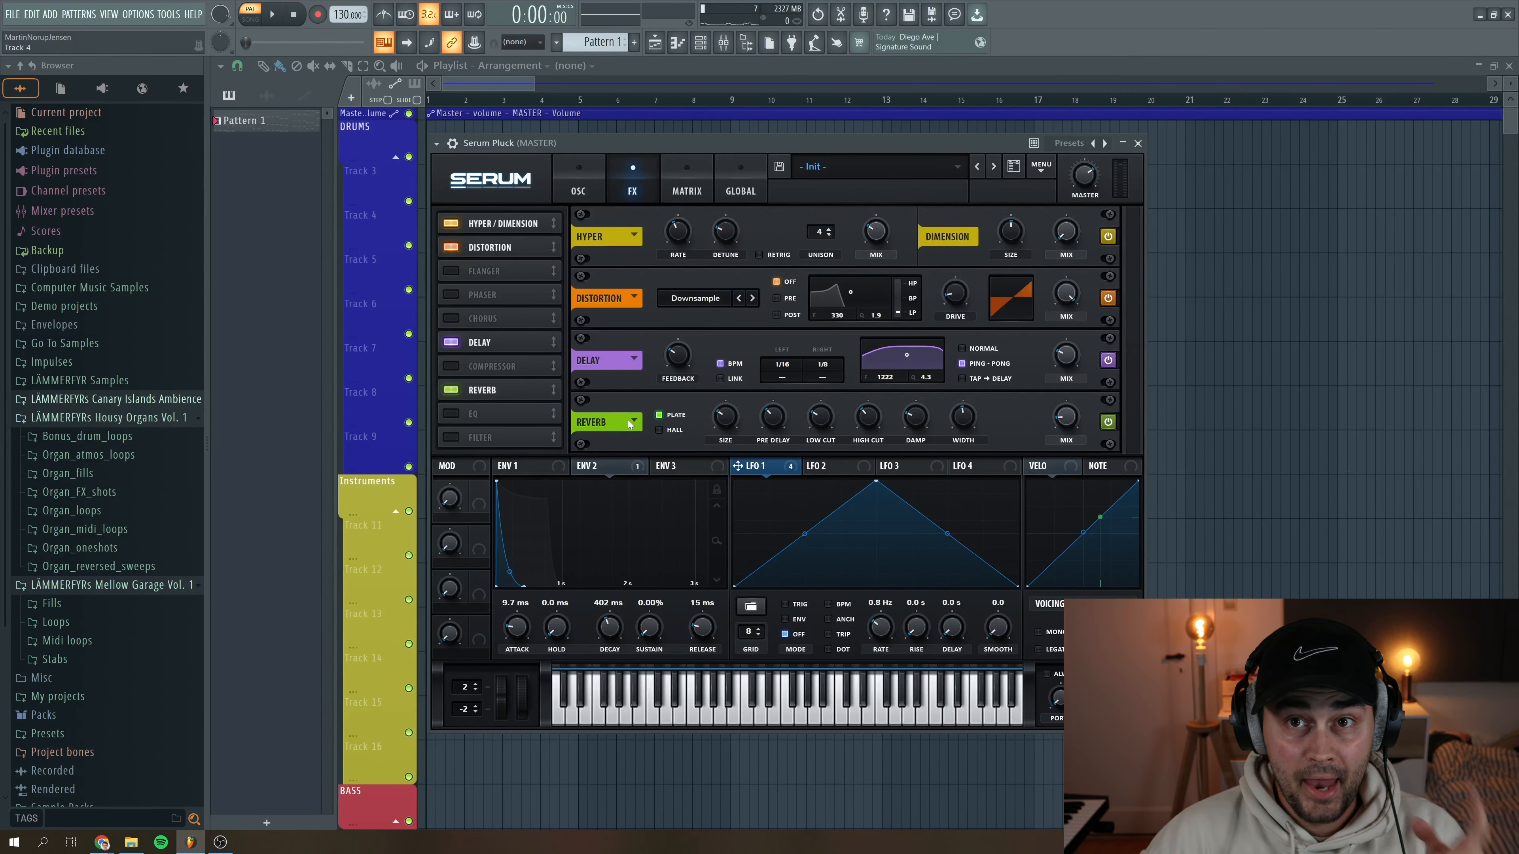
Enable the compressor and place it after the reverb in the effects chain
{"action": "left_click", "coordinate": [450, 365]}
{"action": "left_click_drag", "start_coordinate": [506, 371], "coordinate": [504, 384]}
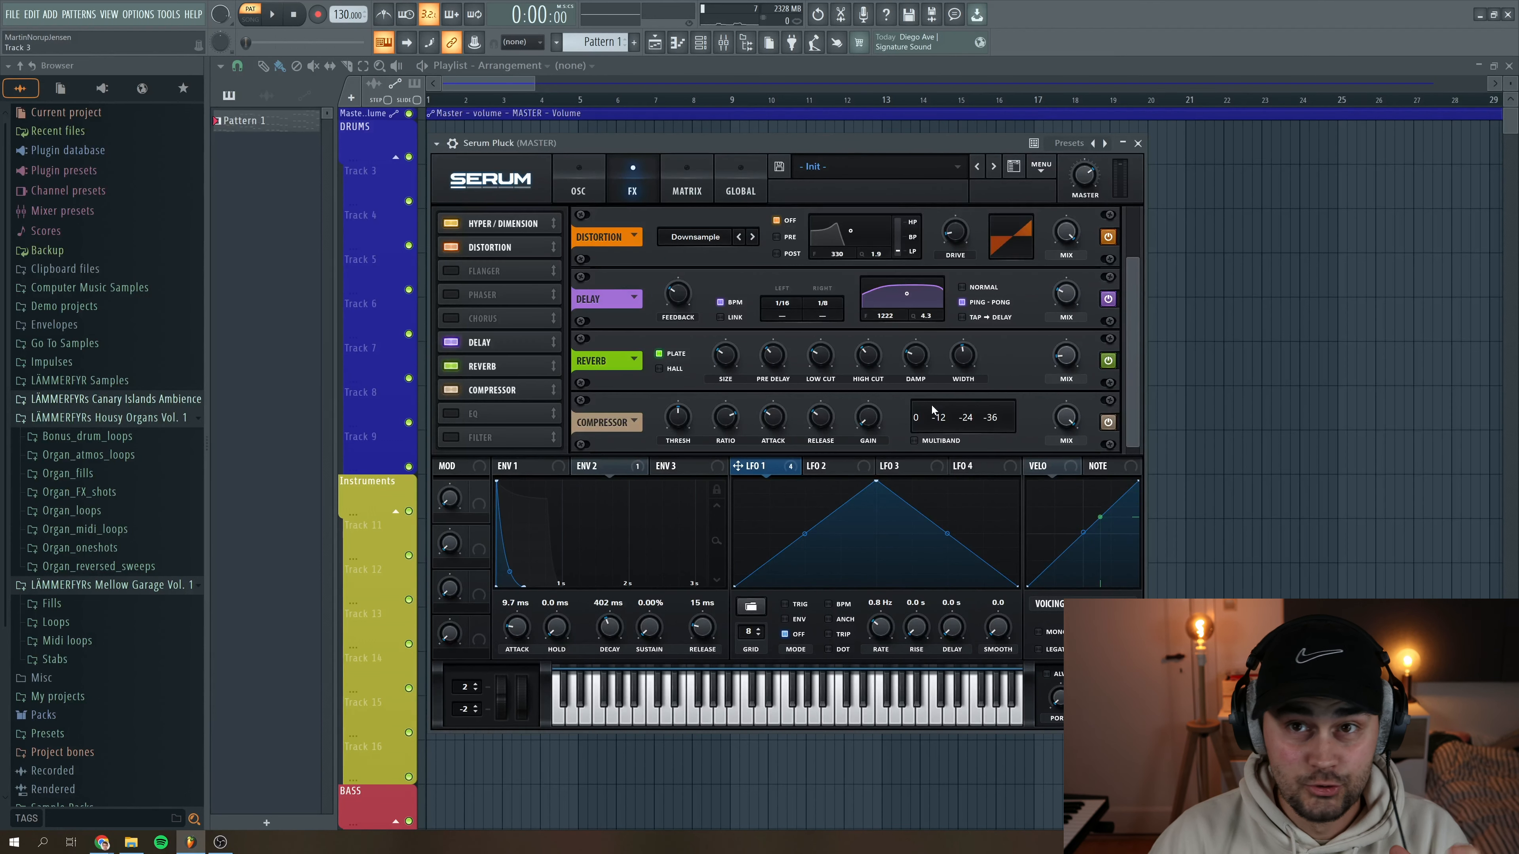
{"action": "key", "text": "space"}
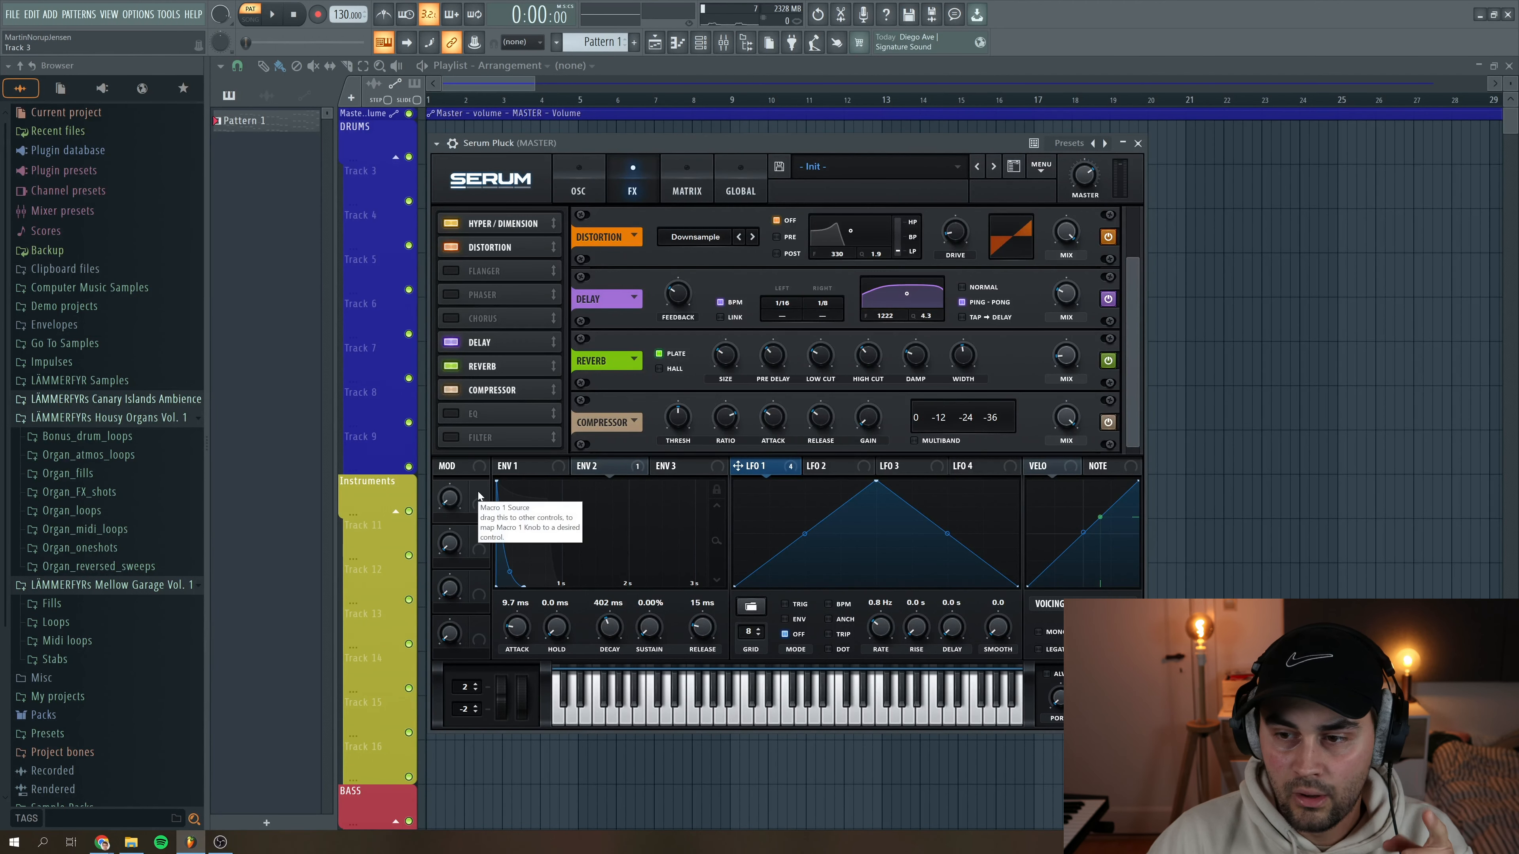
Map macro 1 to the delay mix and the reverb mix, with a modulation amount of 37 on the reverb mix
{"action": "left_click_drag", "start_coordinate": [479, 496], "coordinate": [875, 416]}
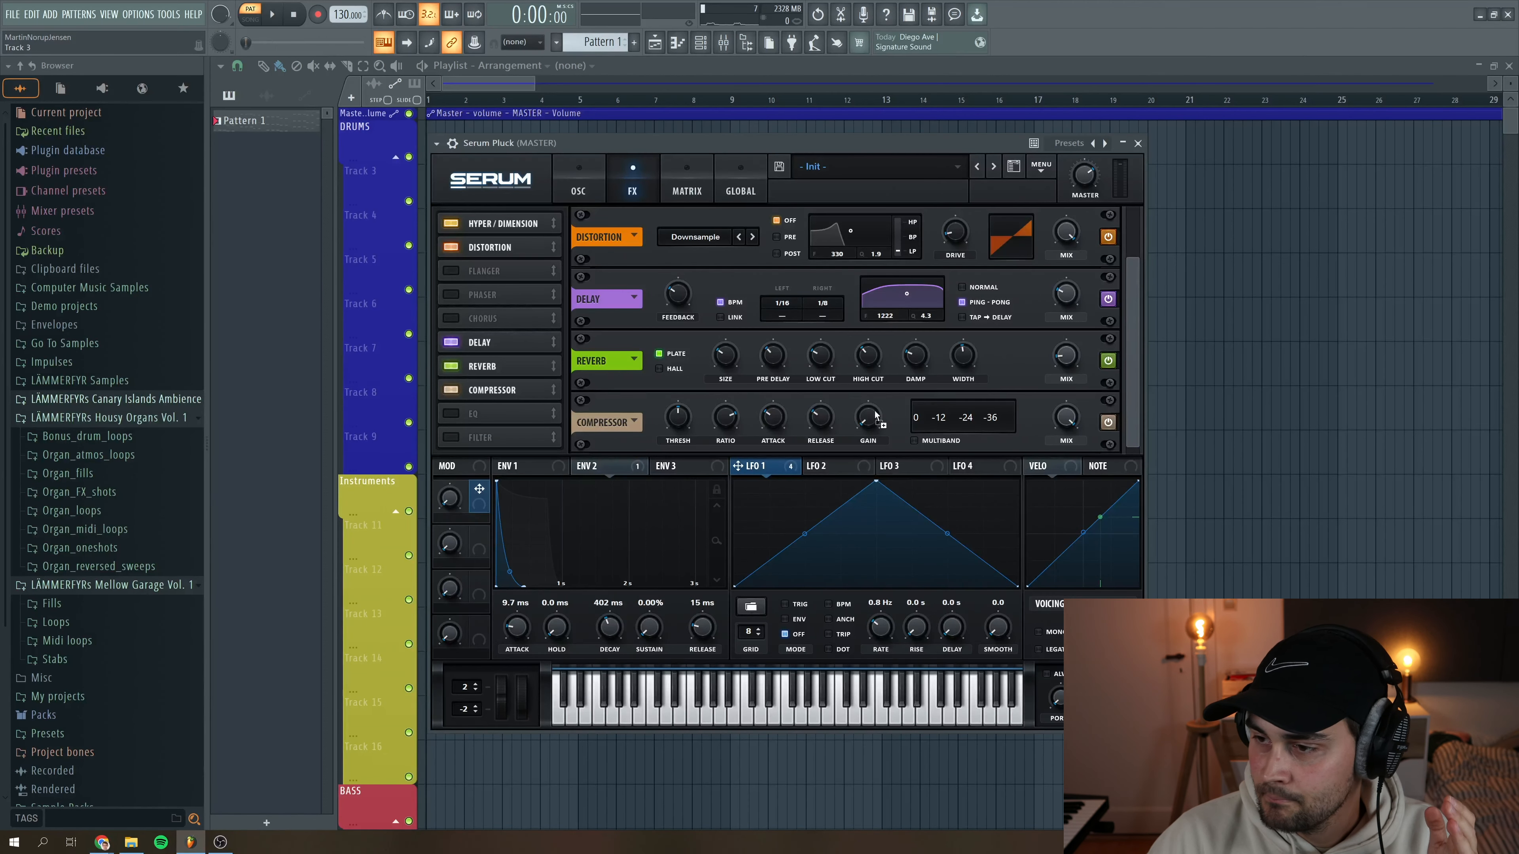
{"action": "left_click_drag", "start_coordinate": [1068, 286], "coordinate": [1057, 299]}
{"action": "left_click_drag", "start_coordinate": [1048, 358], "coordinate": [1054, 353]}
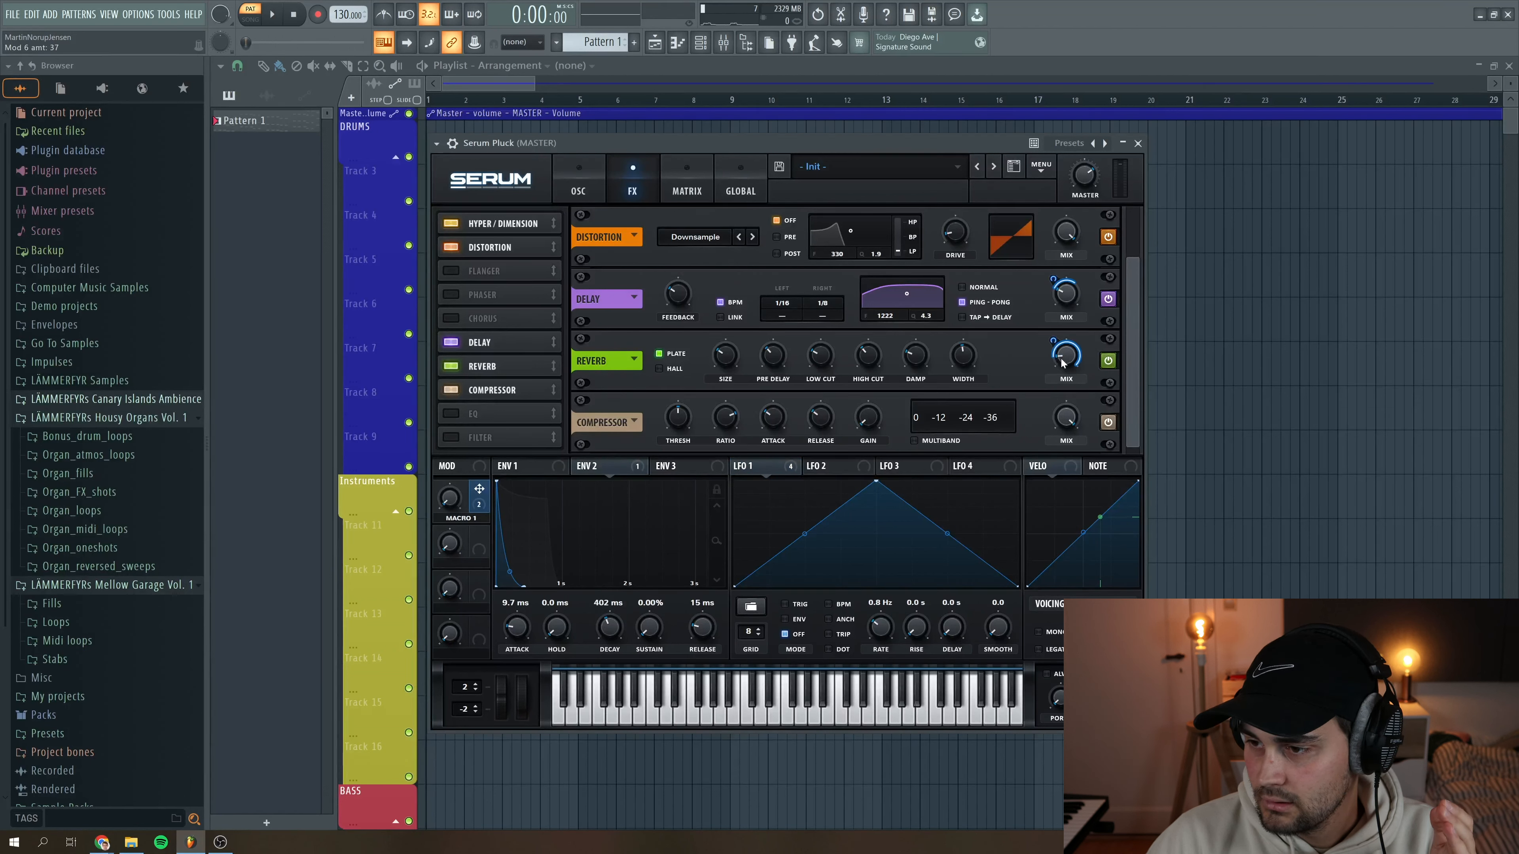
Rename macro 1 as FXS WET
{"action": "double_click", "coordinate": [461, 518]}
{"action": "key", "text": "ctrl+a"}
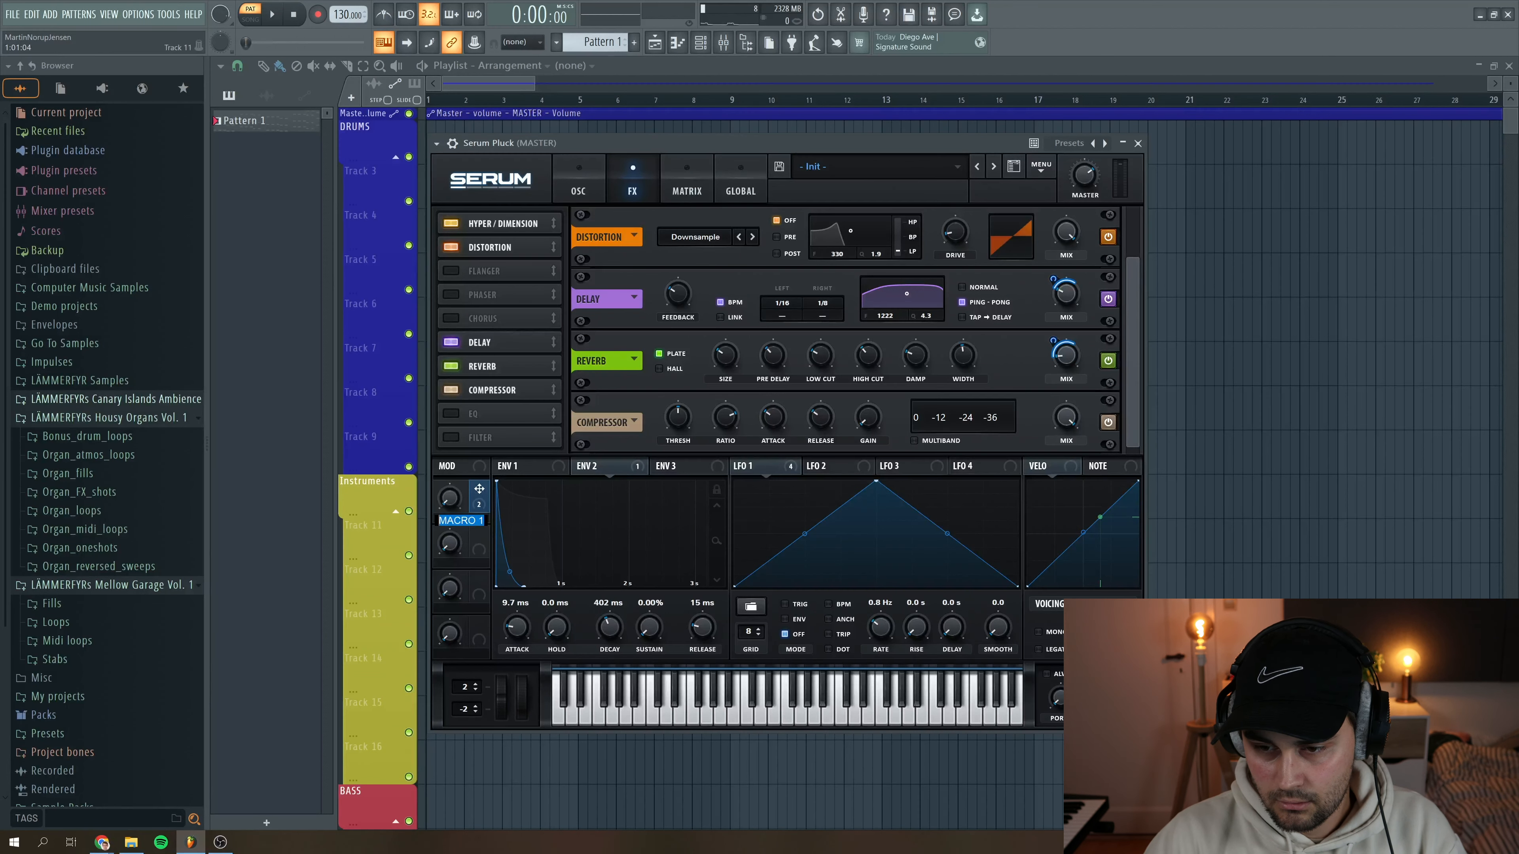
{"action": "type", "text": "FXs Wet"}
{"action": "key", "text": "Return"}
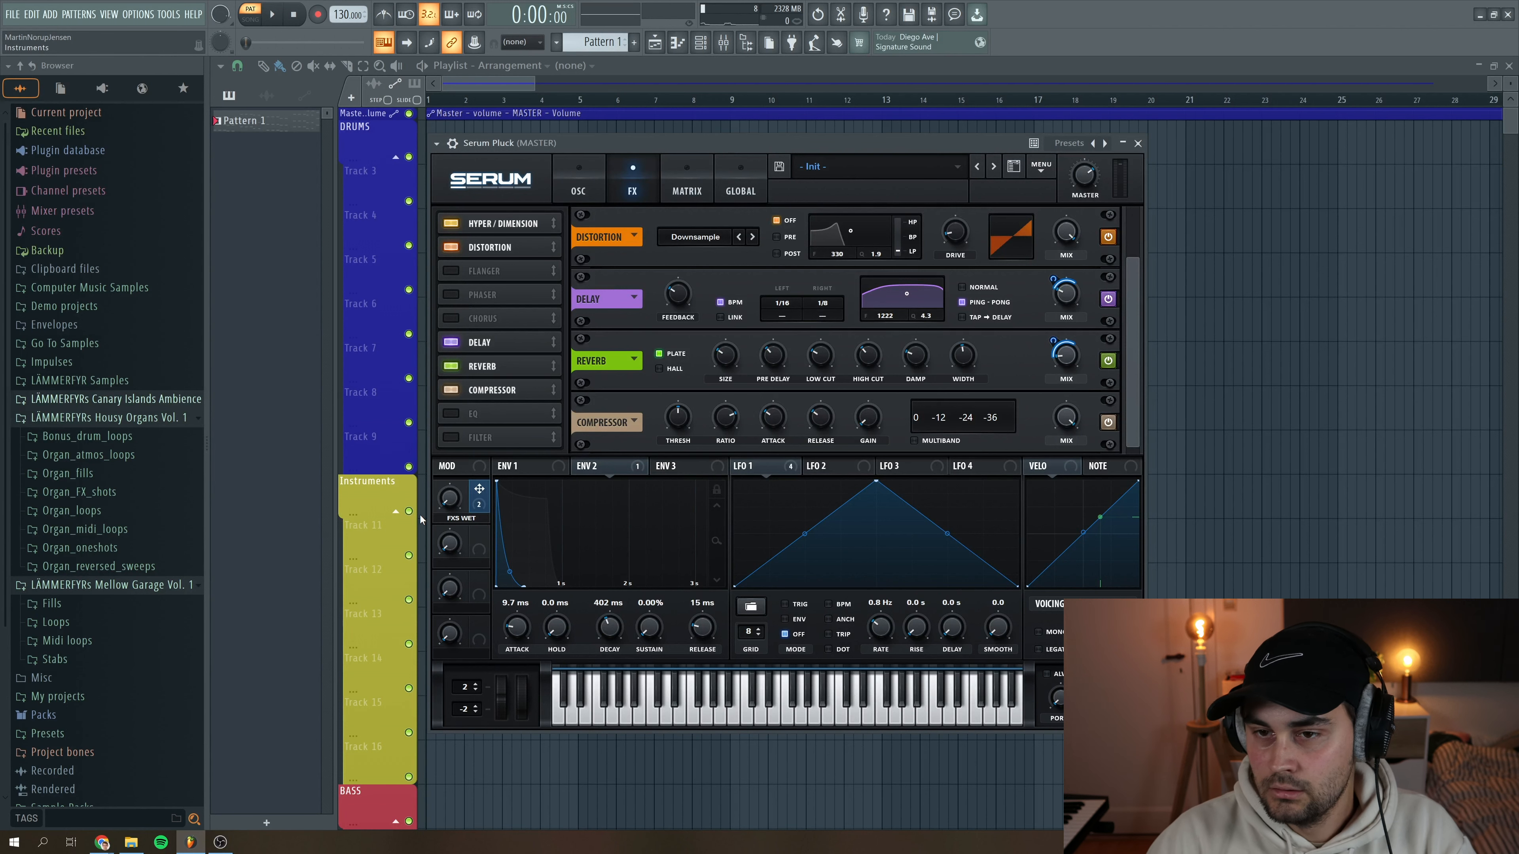
Play the pattern while sweeping the FXS WET macro to audition the delay and reverb mix
{"action": "left_click", "coordinate": [276, 15]}
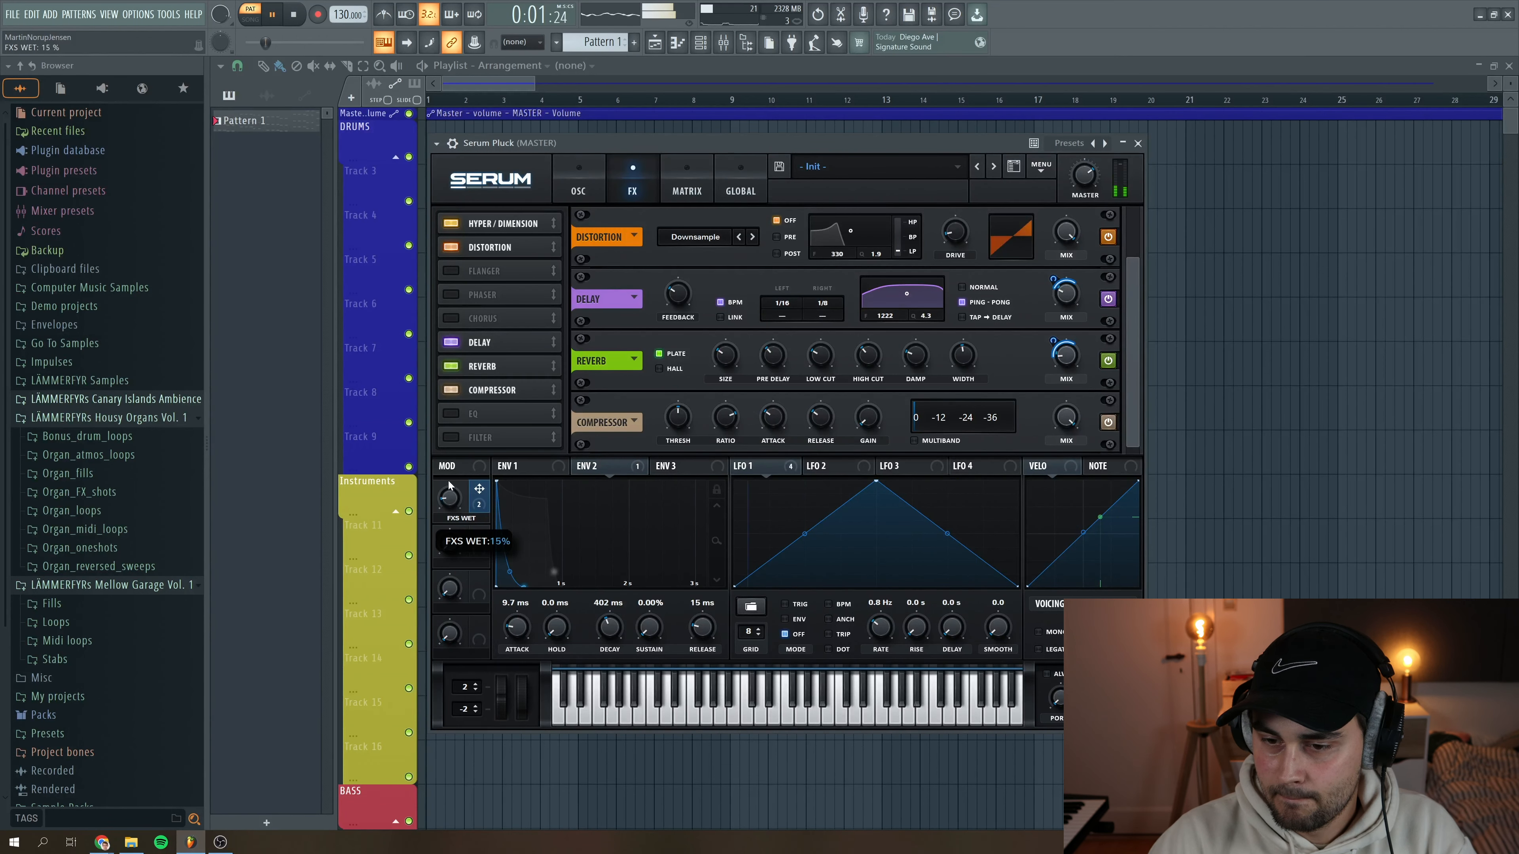
{"action": "left_click_drag", "start_coordinate": [449, 468], "coordinate": [453, 527]}
{"action": "key", "text": "space"}
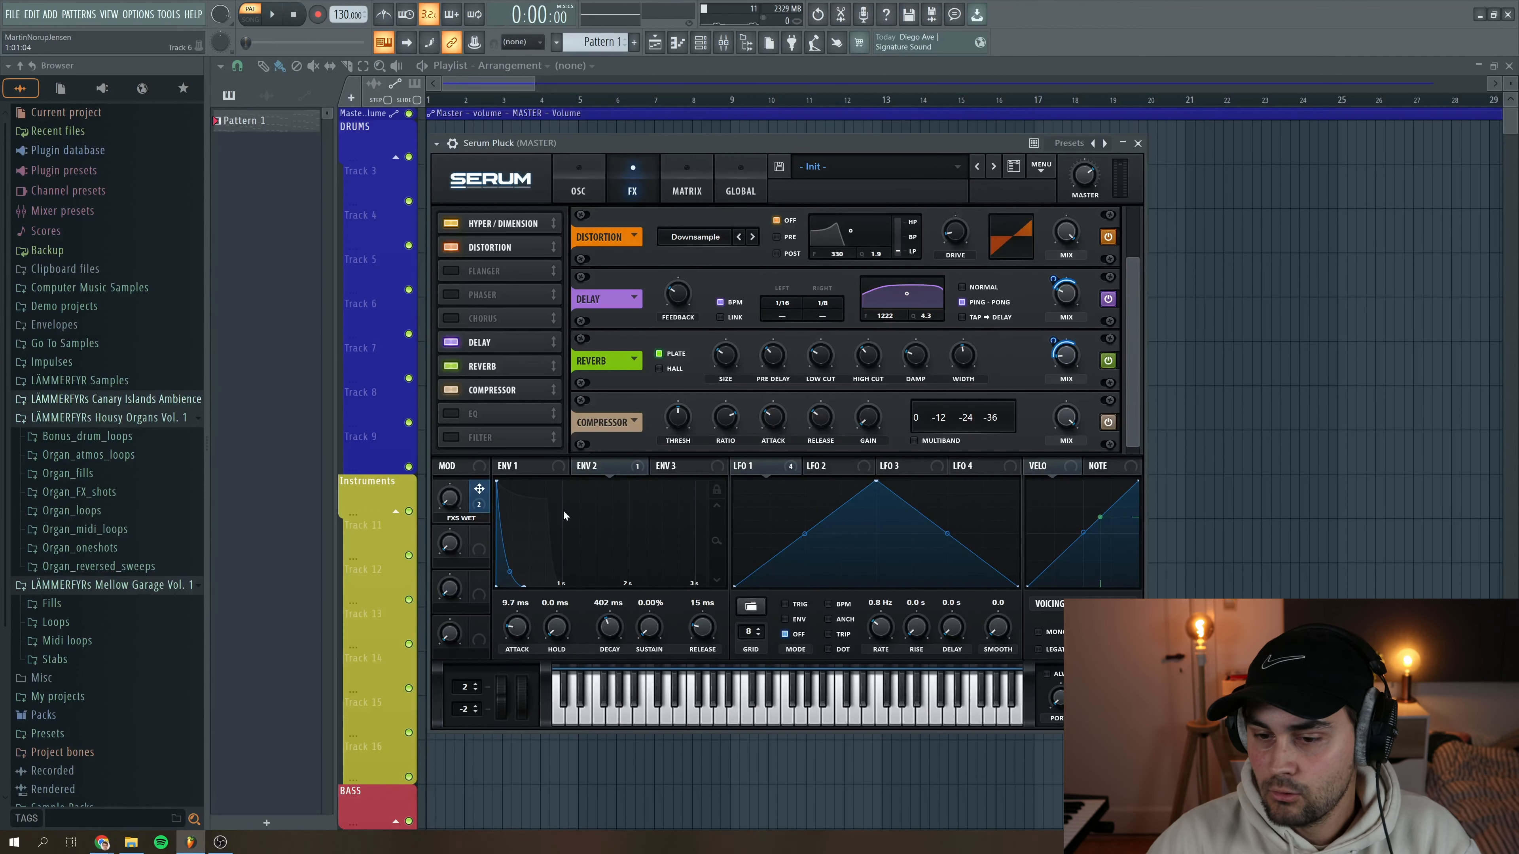
Map macro 2 to the distortion drive with an amount of 68 and name the macro LOFI
{"action": "left_click_drag", "start_coordinate": [480, 539], "coordinate": [795, 330]}
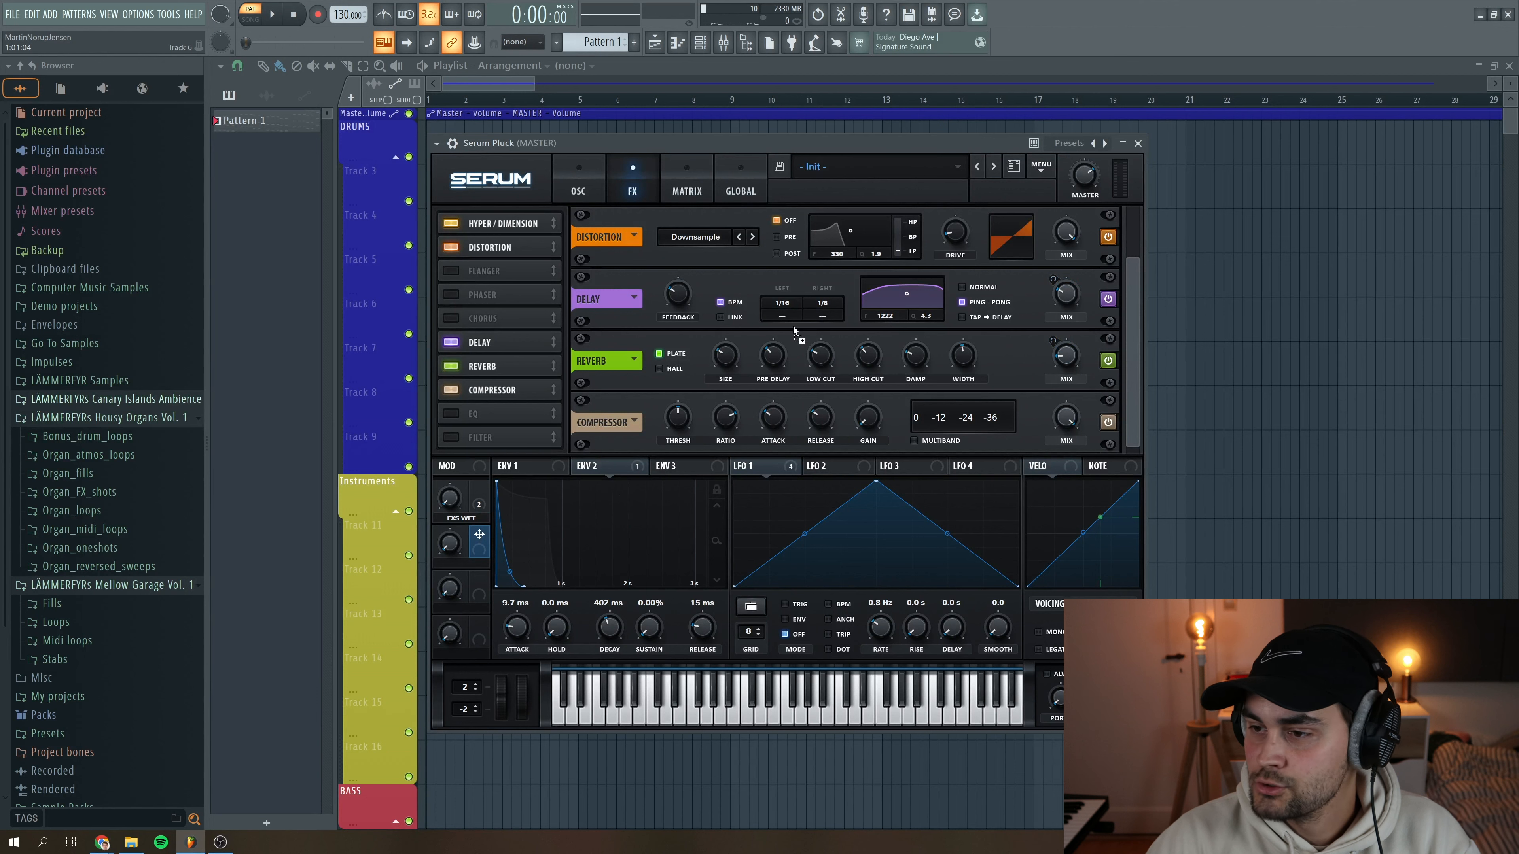
{"action": "left_click_drag", "start_coordinate": [991, 263], "coordinate": [943, 224]}
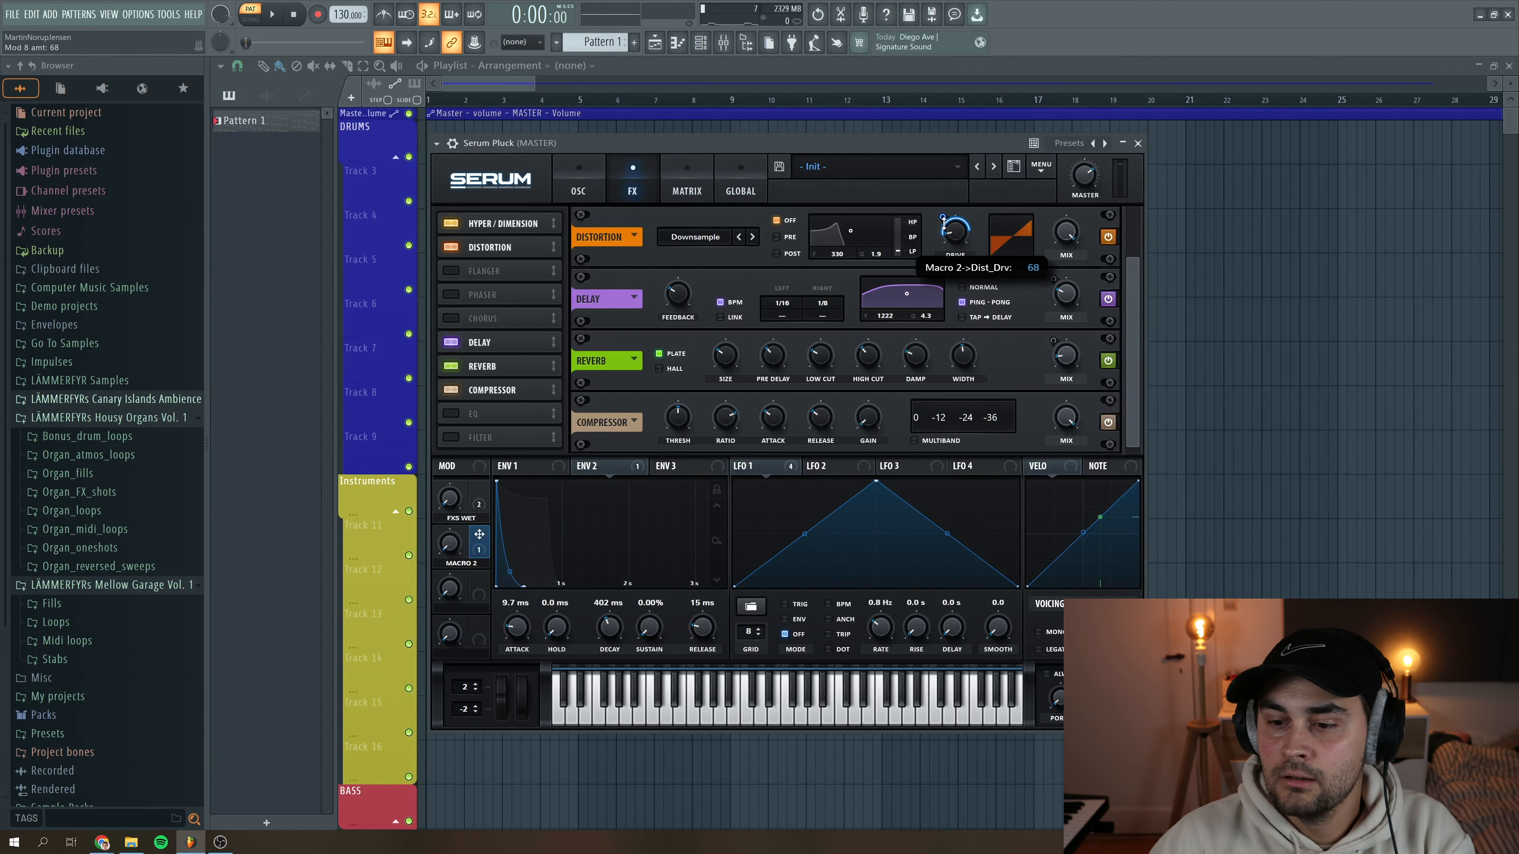
{"action": "type", "text": "LOFI"}
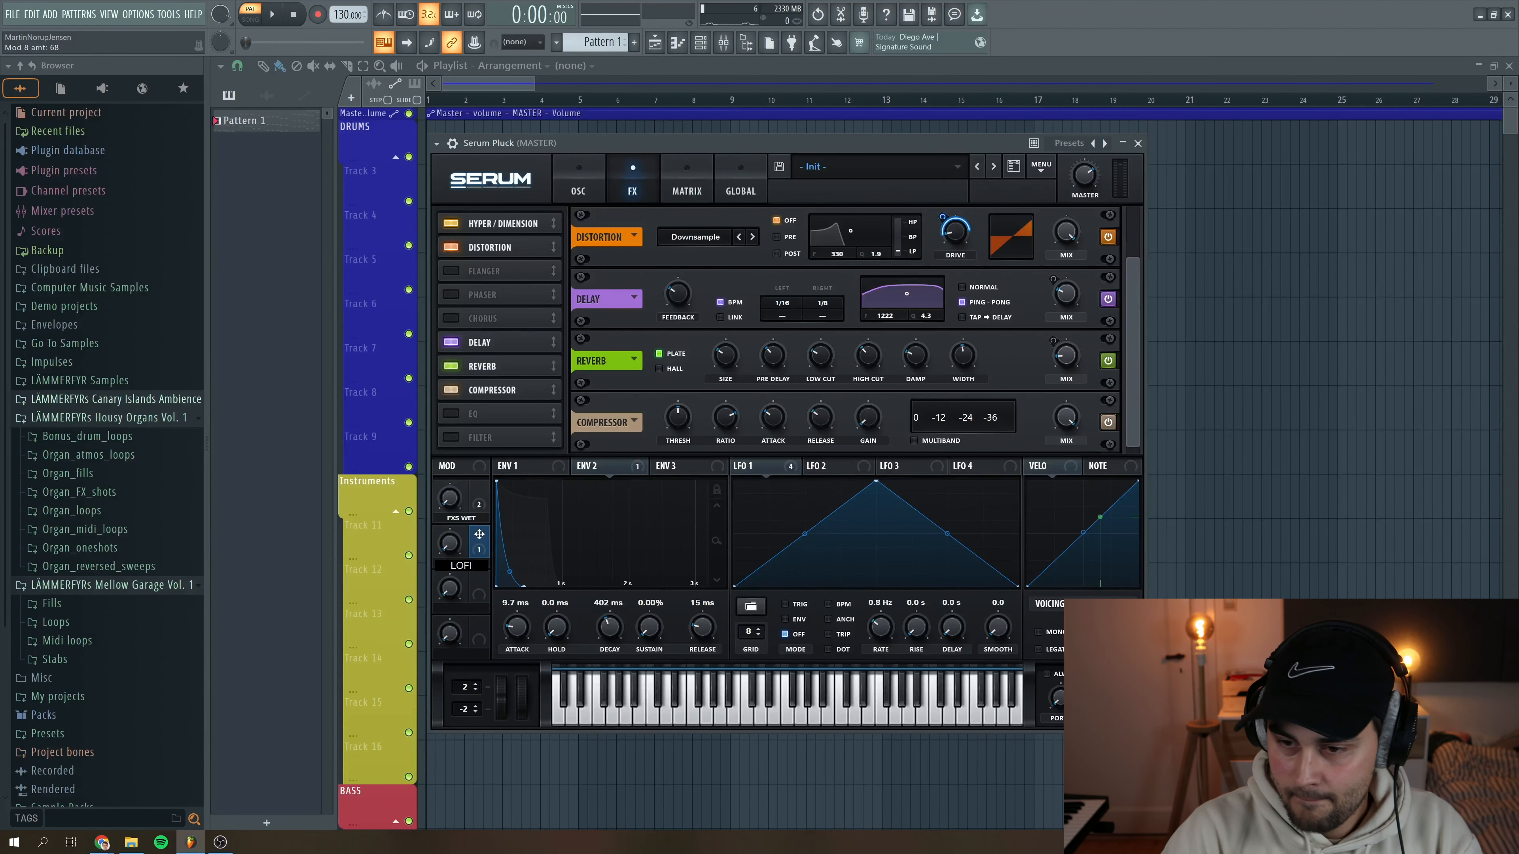
{"action": "key", "text": "Return"}
Play the pattern while sweeping the LOFI macro to audition the distortion drive
{"action": "key", "text": "space"}
{"action": "mouse_move", "coordinate": [449, 542]}
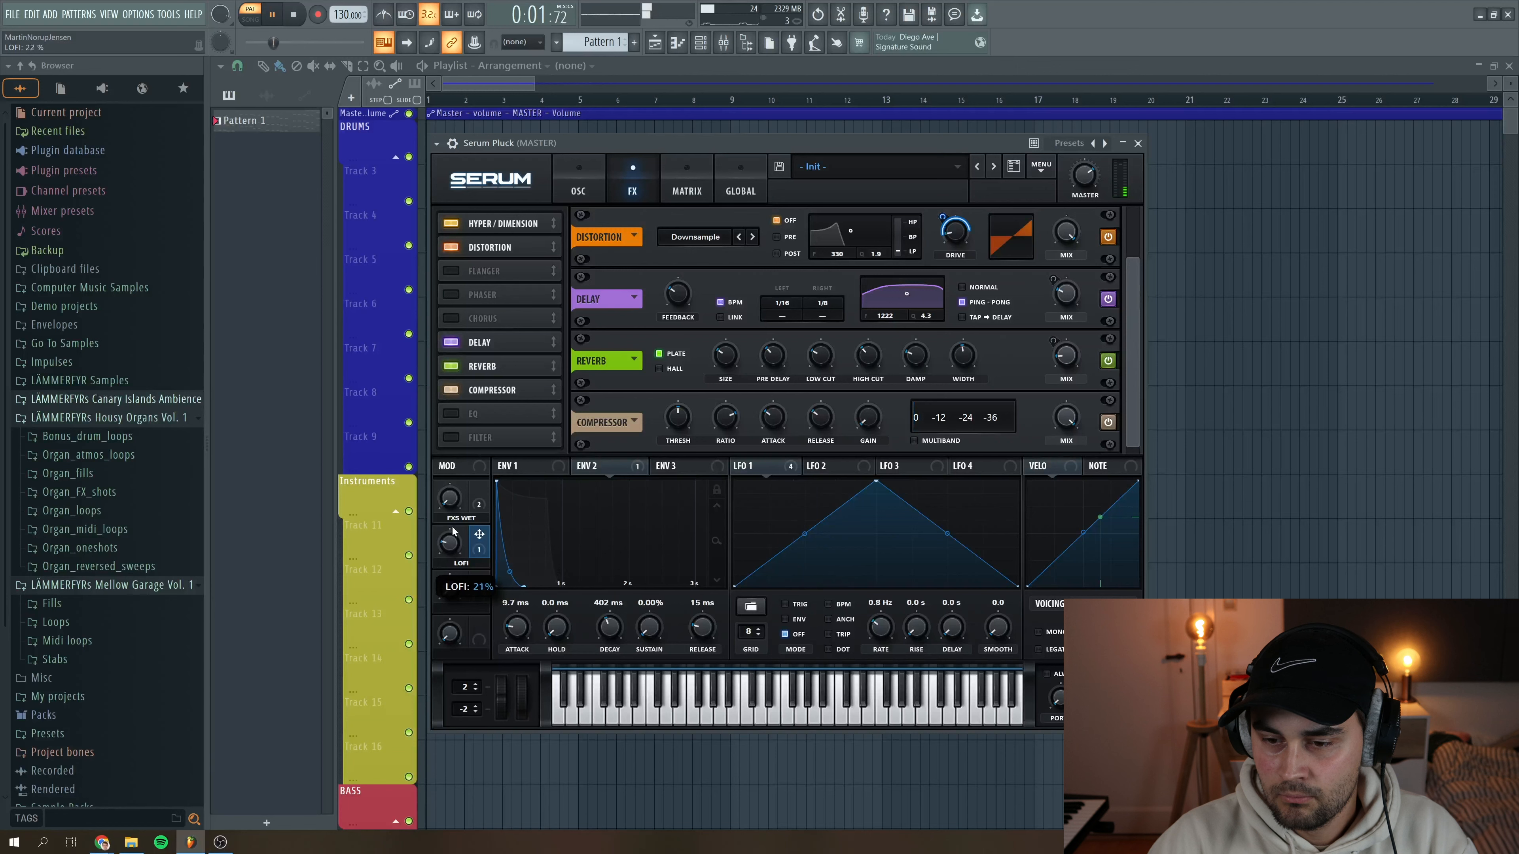
{"action": "left_click_drag", "start_coordinate": [448, 541], "coordinate": [465, 509]}
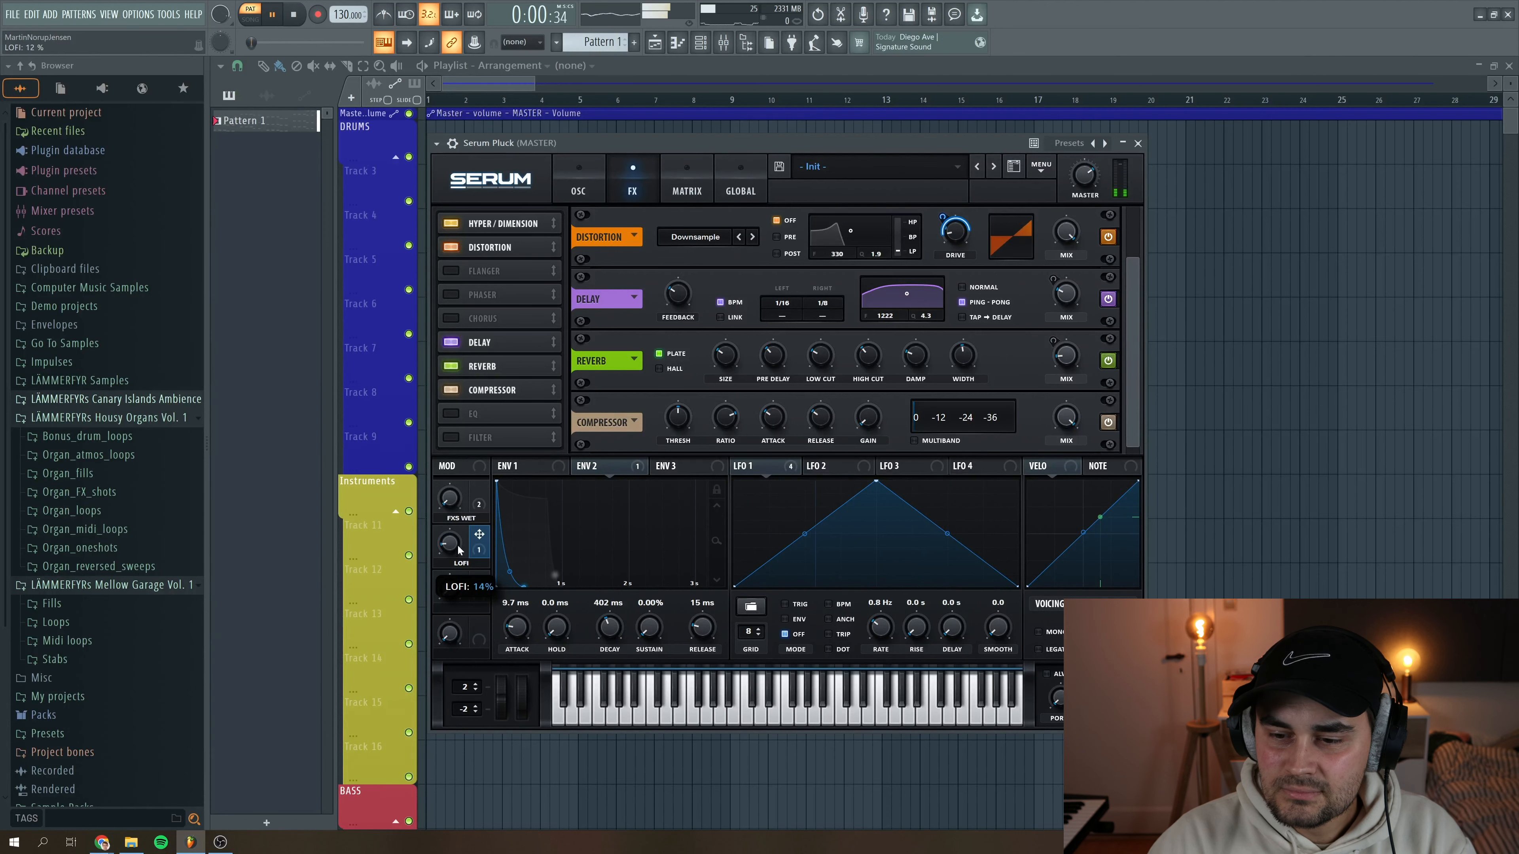
{"action": "left_click", "coordinate": [295, 14]}
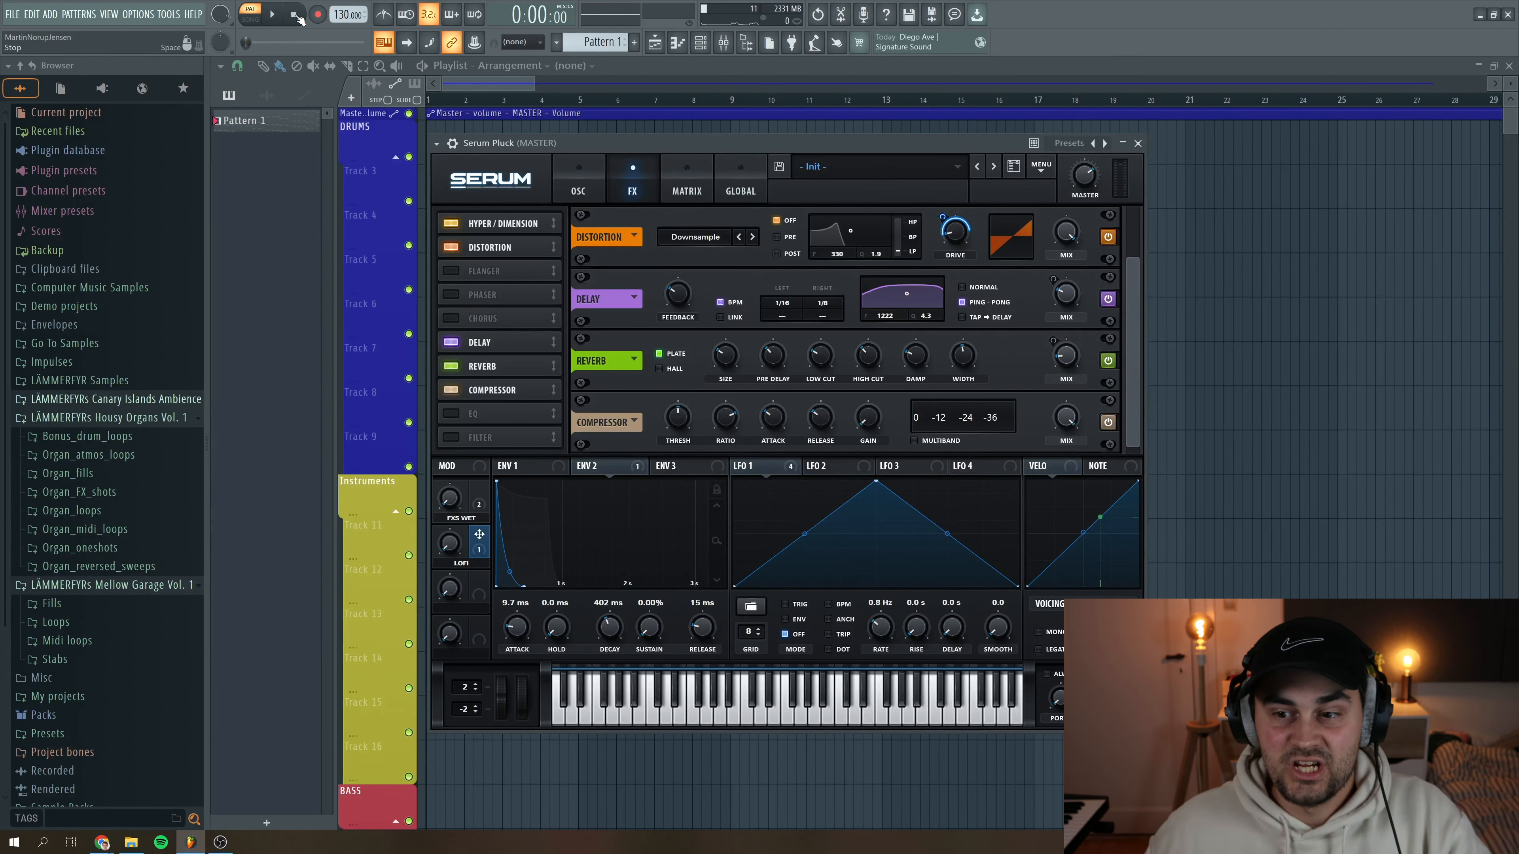
Map macro 3 to the filter cutoff and resonance, with a modulation amount of 22 on the resonance
{"action": "left_click", "coordinate": [578, 182]}
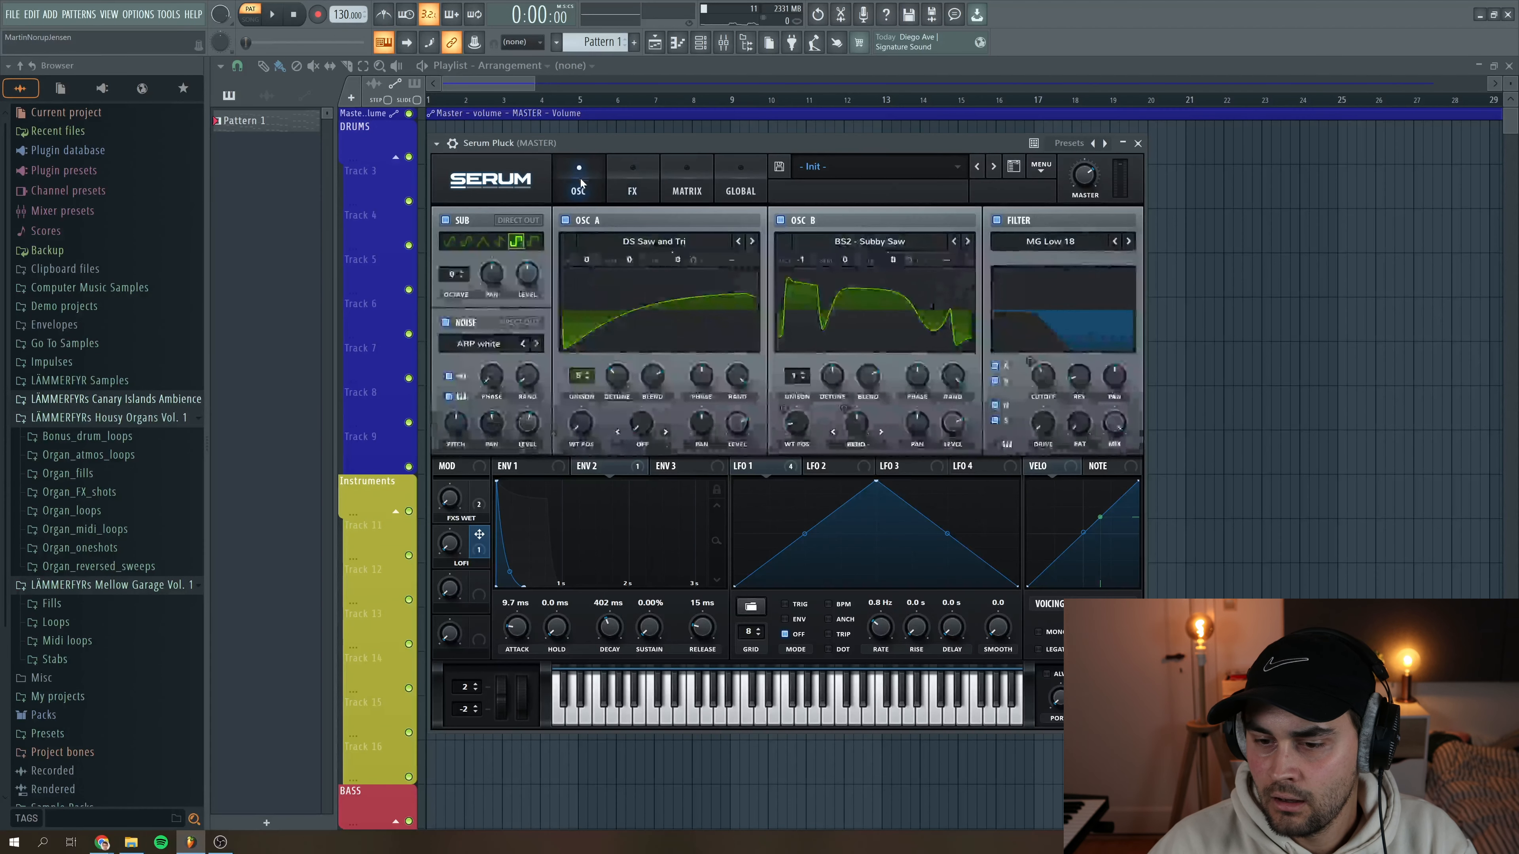
{"action": "left_click_drag", "start_coordinate": [987, 456], "coordinate": [1065, 362]}
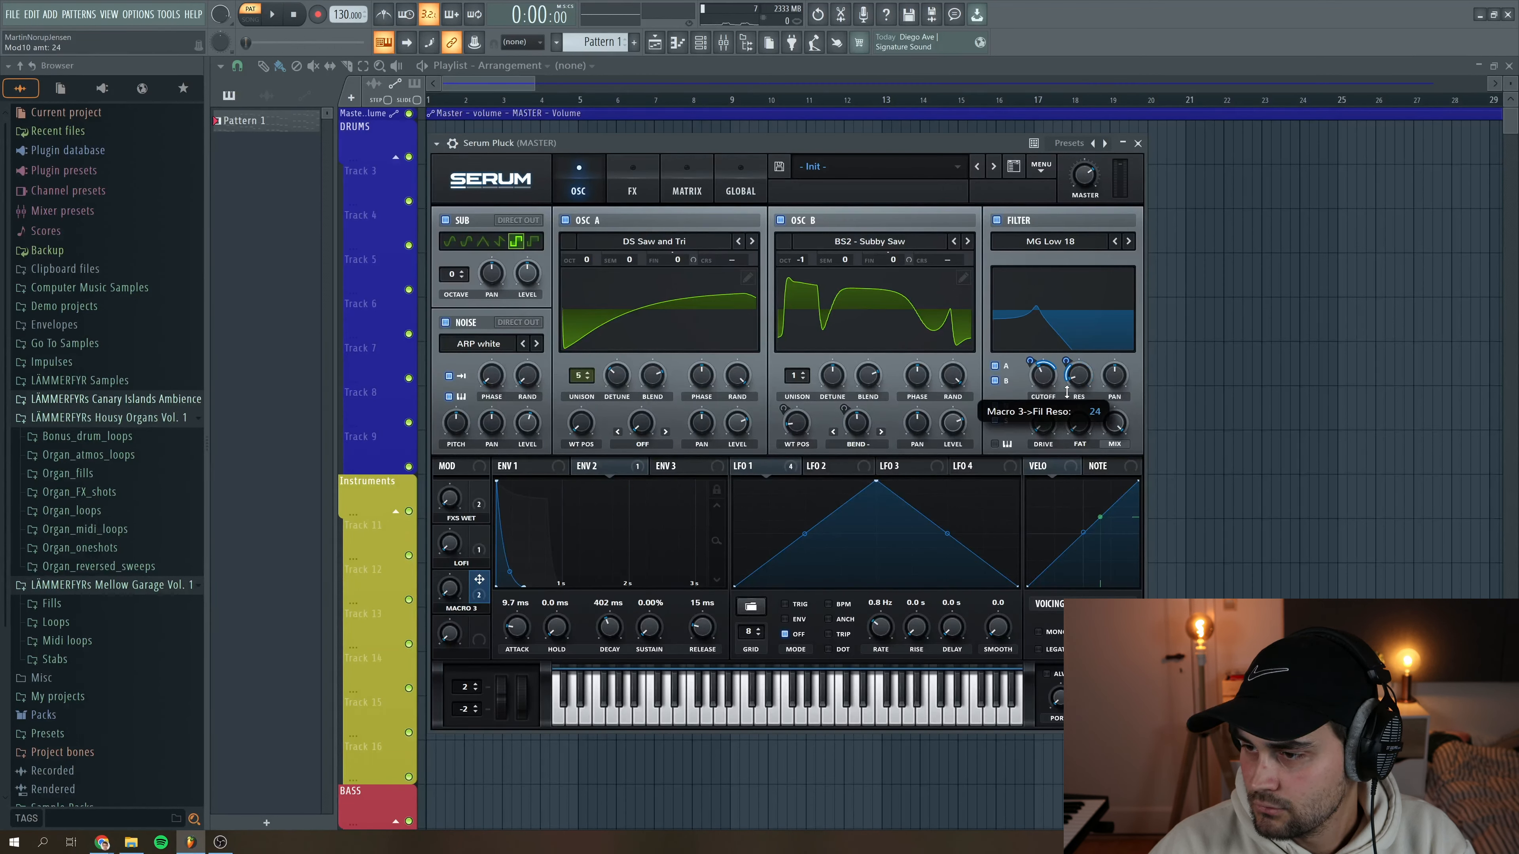
{"action": "left_click_drag", "start_coordinate": [1066, 393], "coordinate": [1067, 392]}
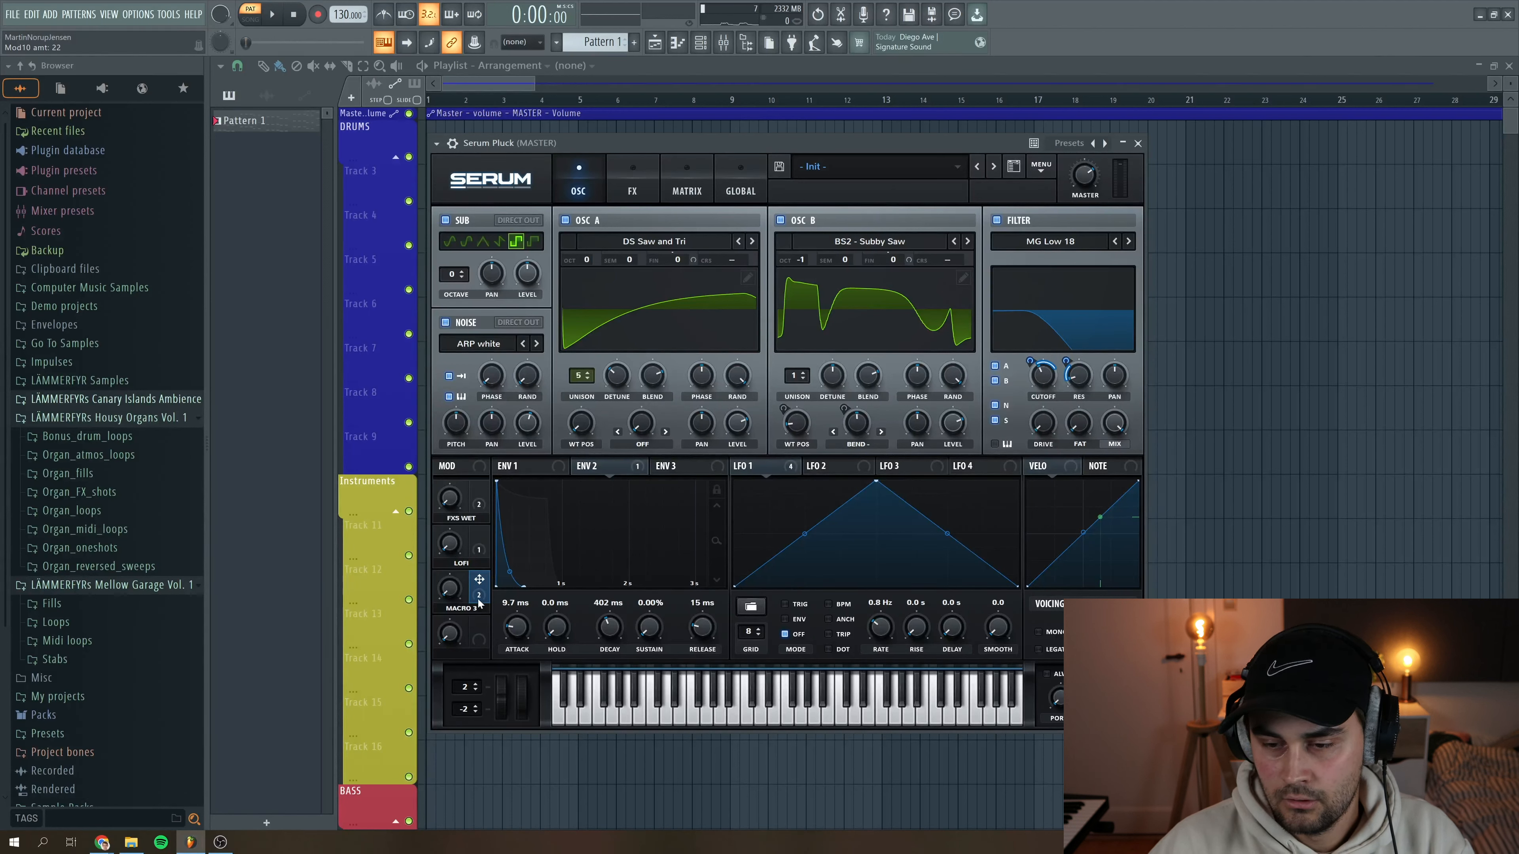
Rename macro 3 as FLTR
{"action": "double_click", "coordinate": [461, 608]}
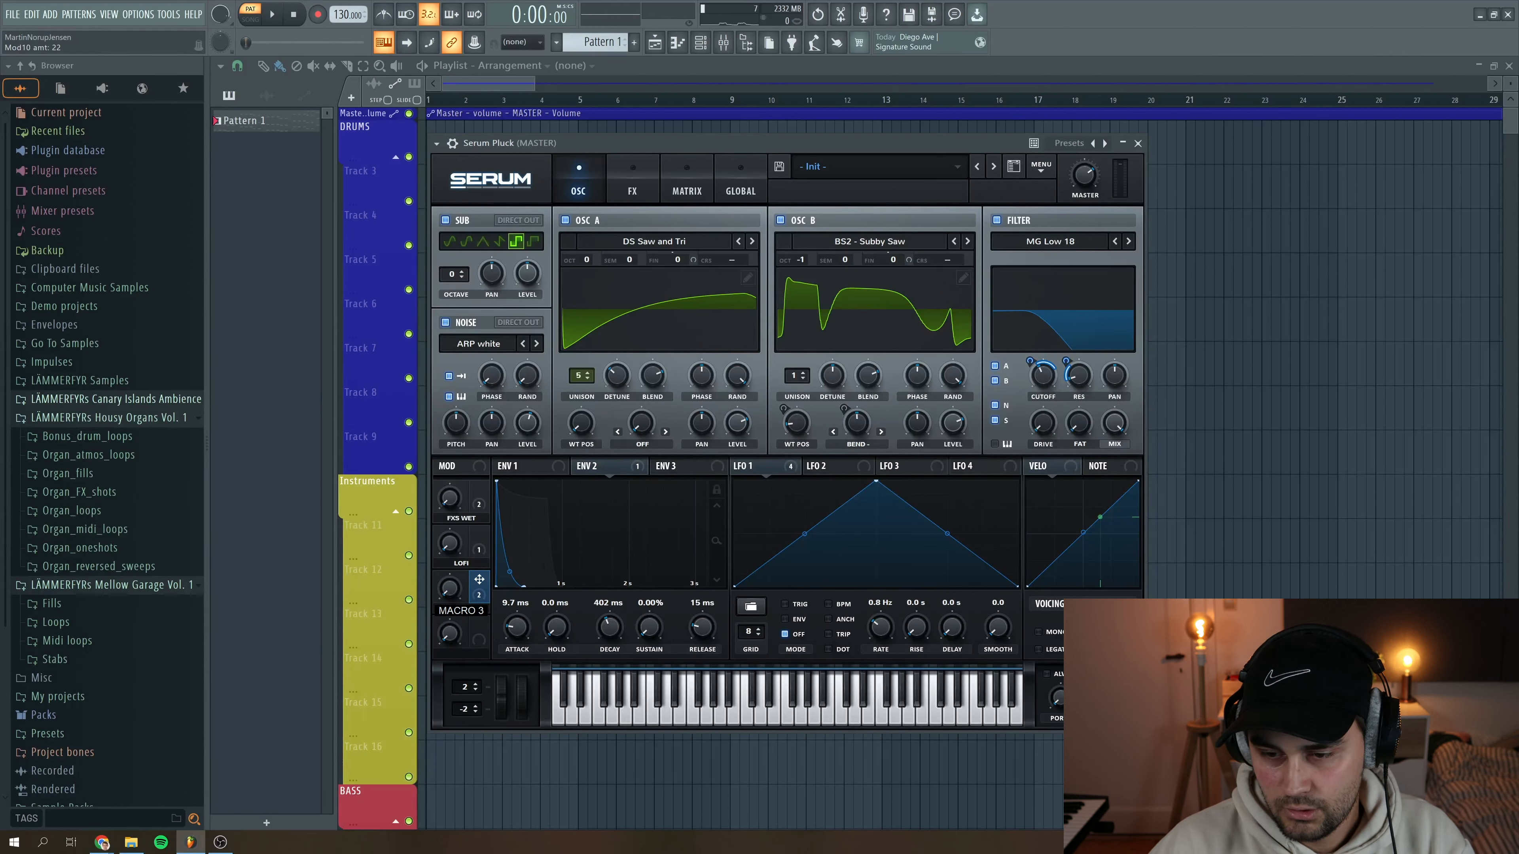
{"action": "key", "text": "BackSpace"}
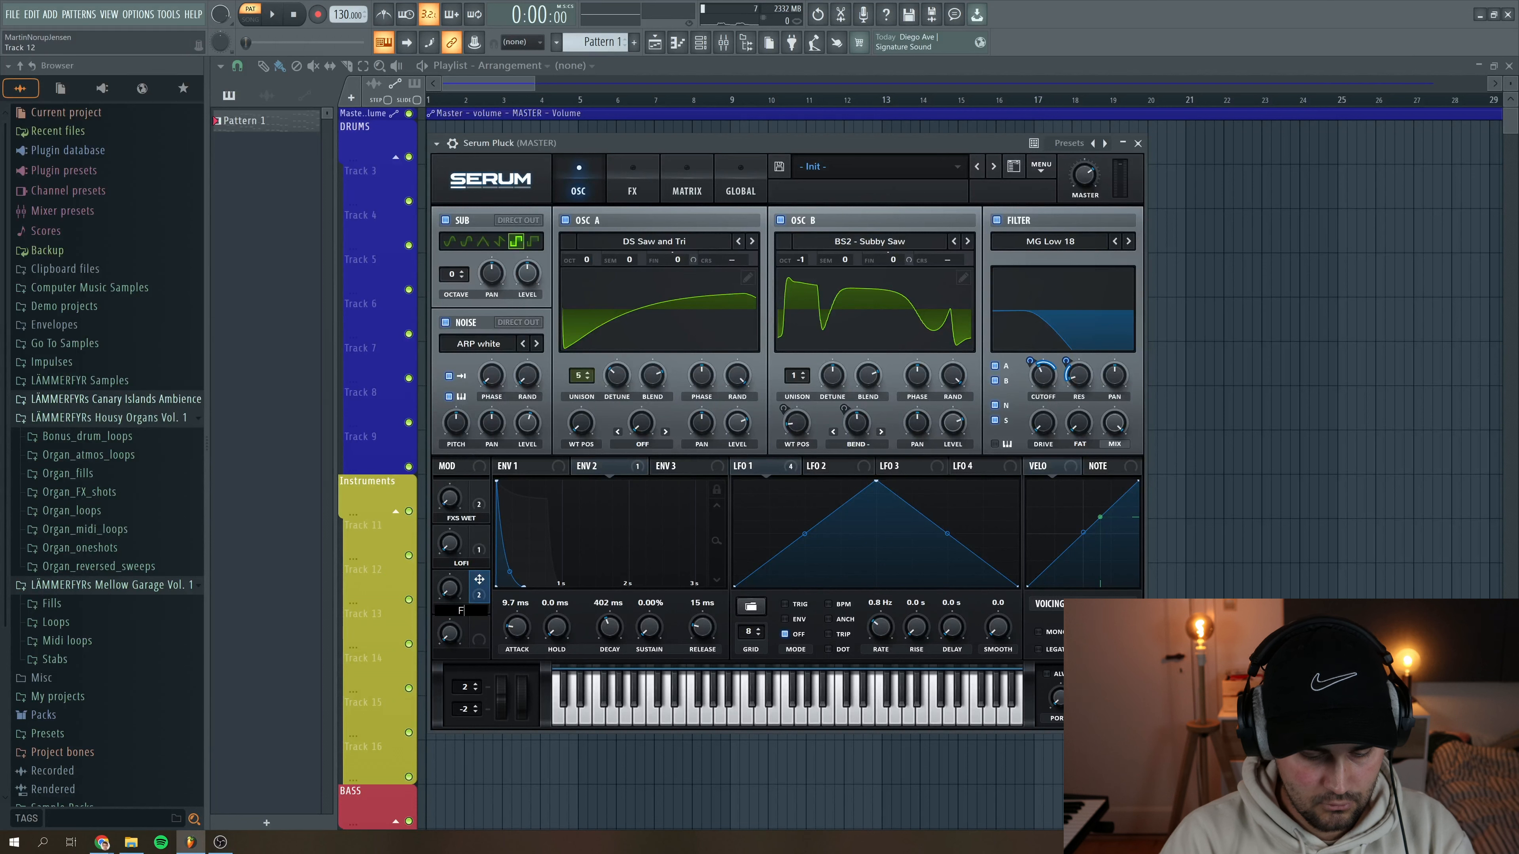
{"action": "type", "text": "FLTR"}
{"action": "key", "text": "Return"}
Play the pattern while varying the FLTR, LOFI and FXS WET macros to audition their combined effect
{"action": "key", "text": "space"}
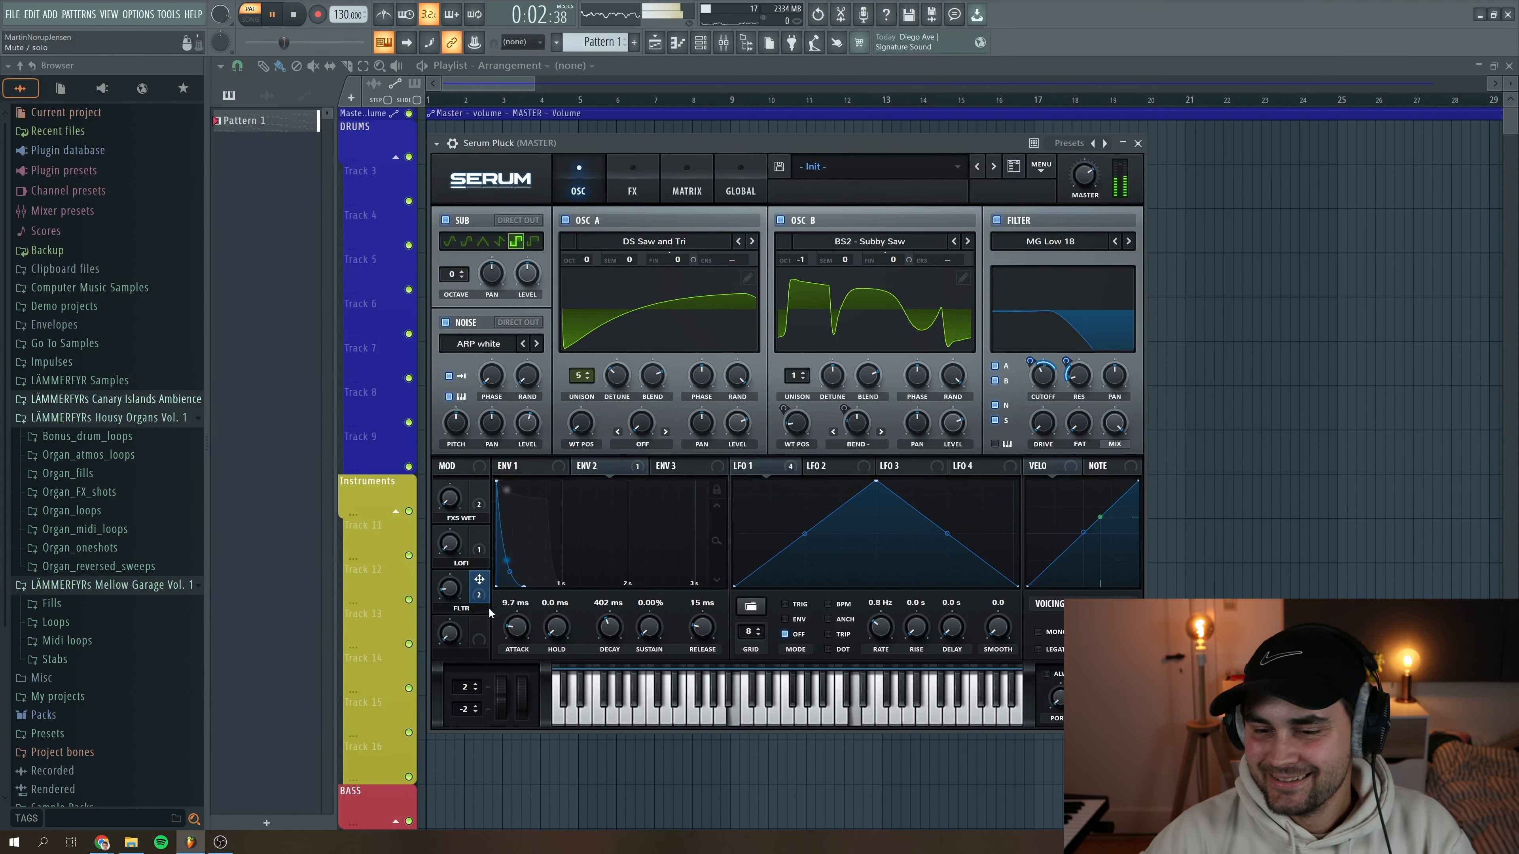
{"action": "mouse_move", "coordinate": [457, 588]}
{"action": "mouse_move", "coordinate": [460, 532]}
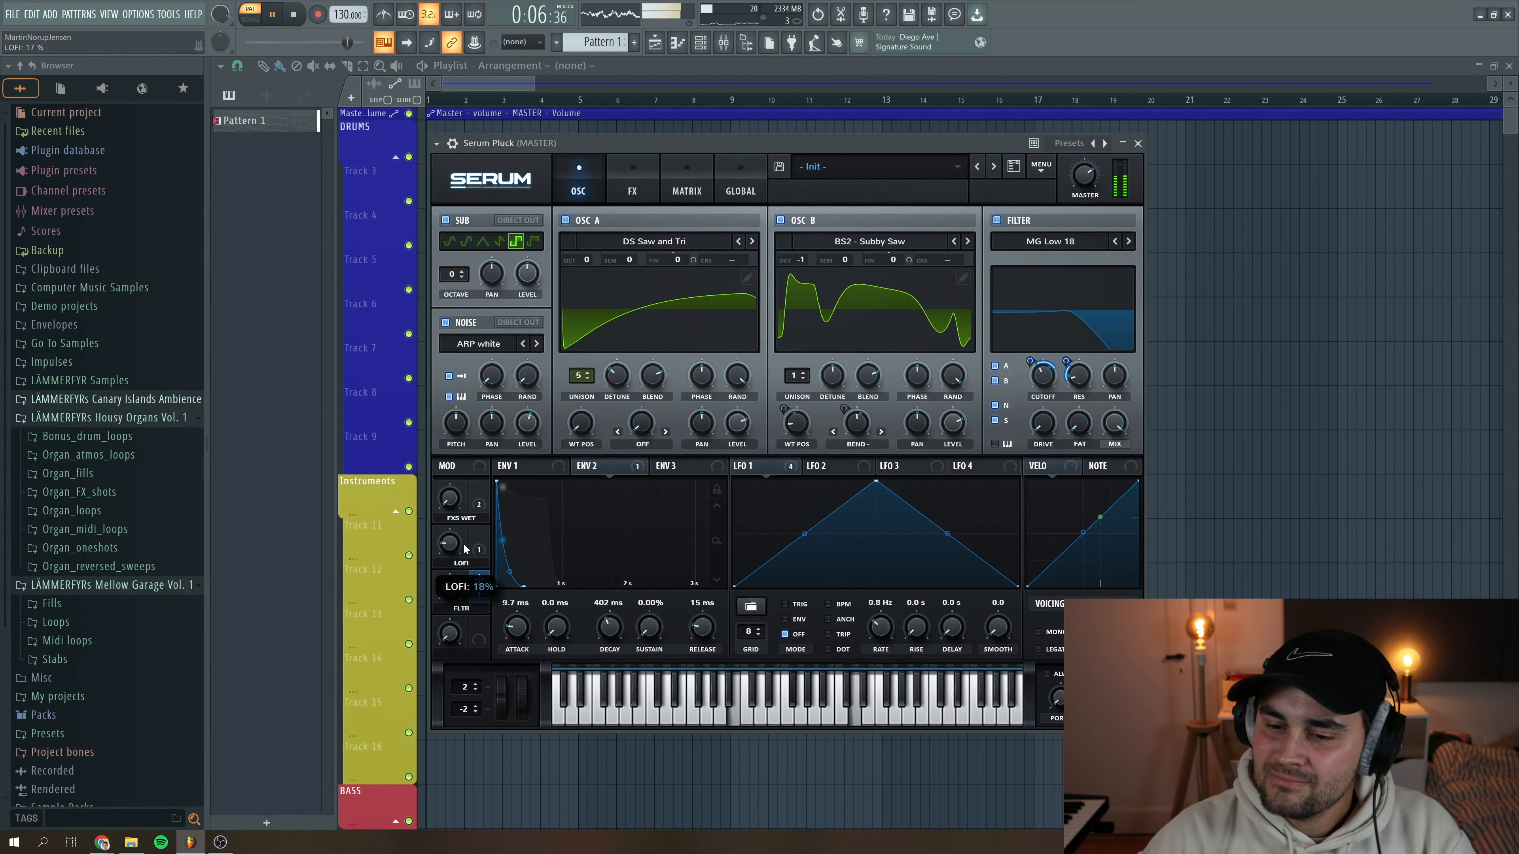
{"action": "mouse_move", "coordinate": [454, 488]}
{"action": "left_click_drag", "start_coordinate": [455, 489], "coordinate": [459, 524]}
{"action": "left_click_drag", "start_coordinate": [444, 588], "coordinate": [449, 587]}
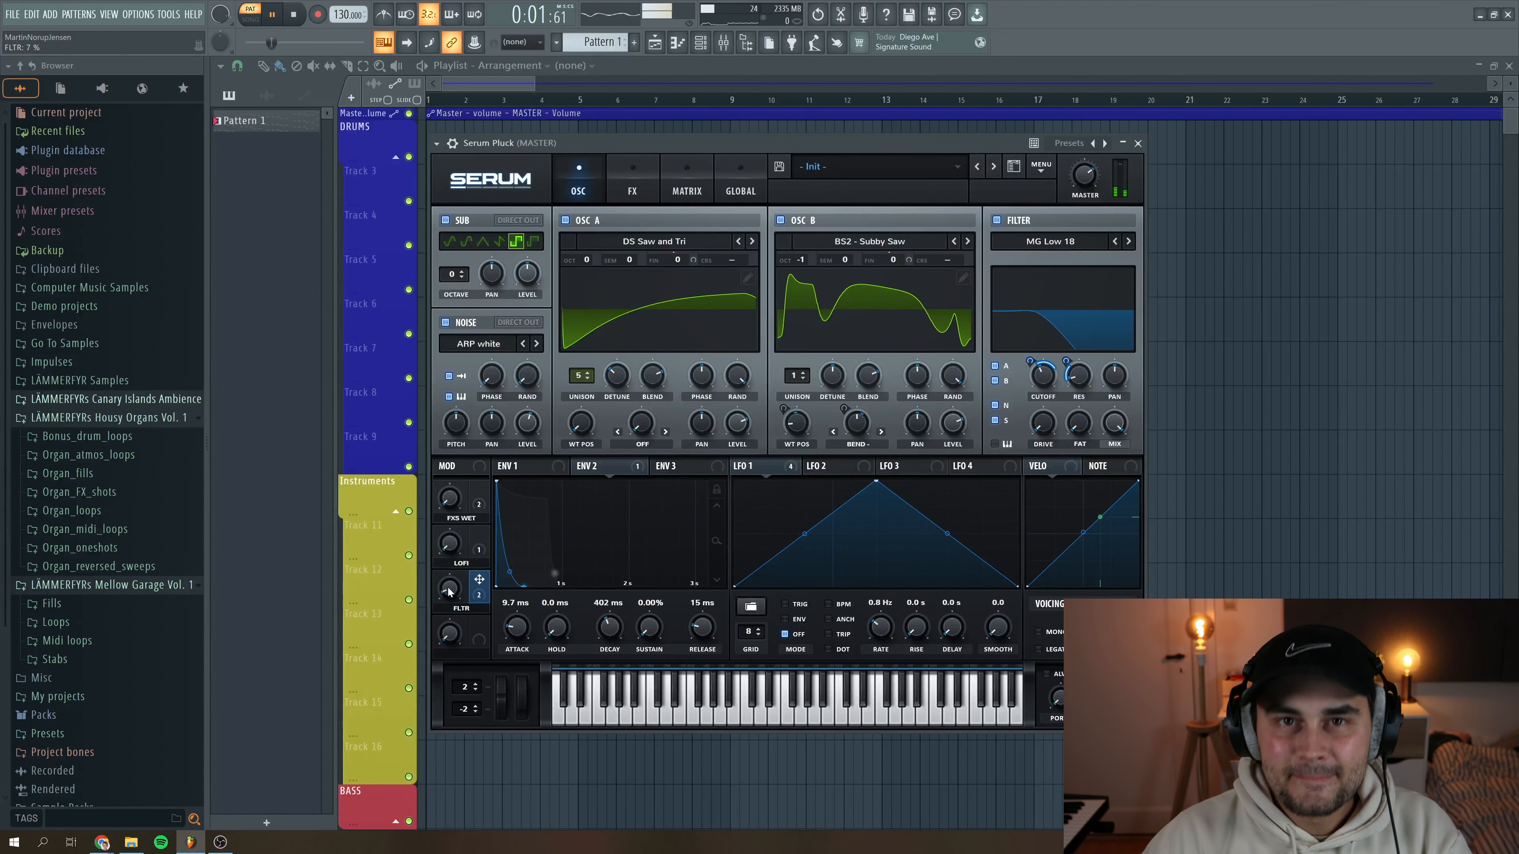
{"action": "scroll", "coordinate": [449, 592], "scroll_direction": "up", "scroll_amount": 2}
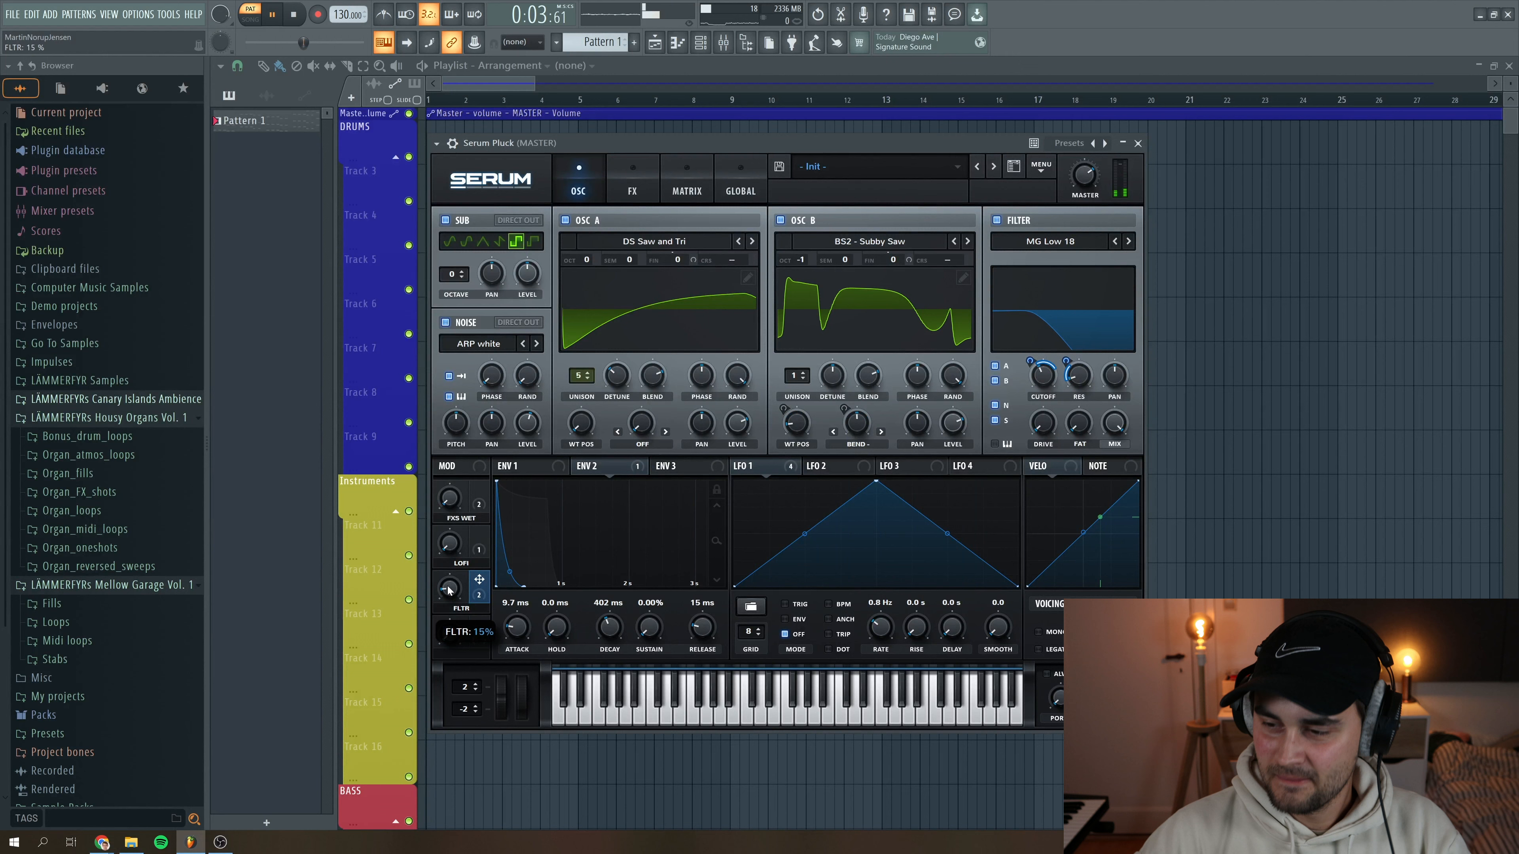
{"action": "left_click_drag", "start_coordinate": [447, 576], "coordinate": [449, 580]}
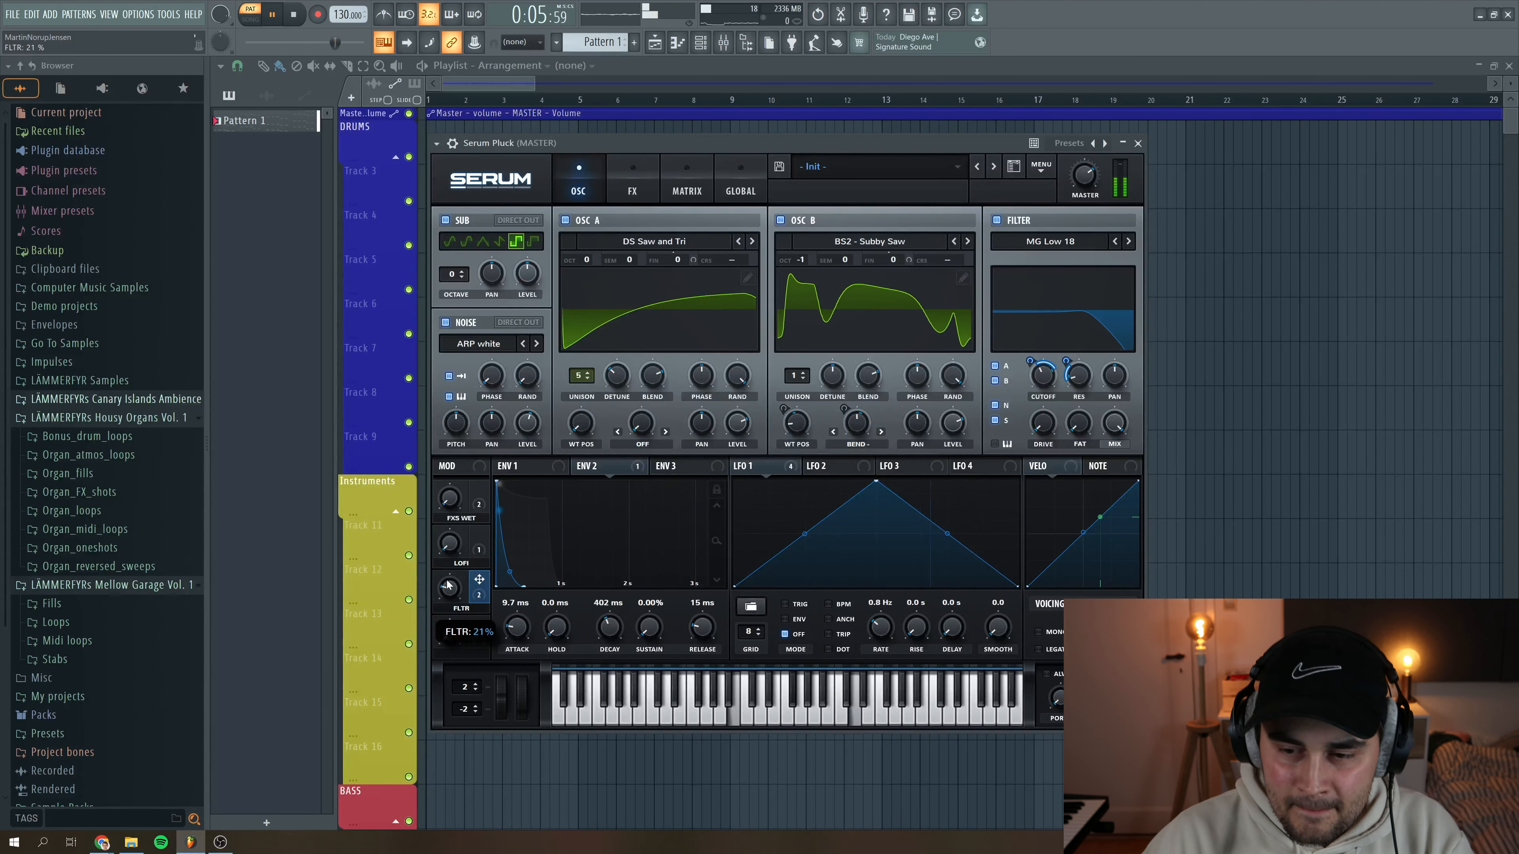